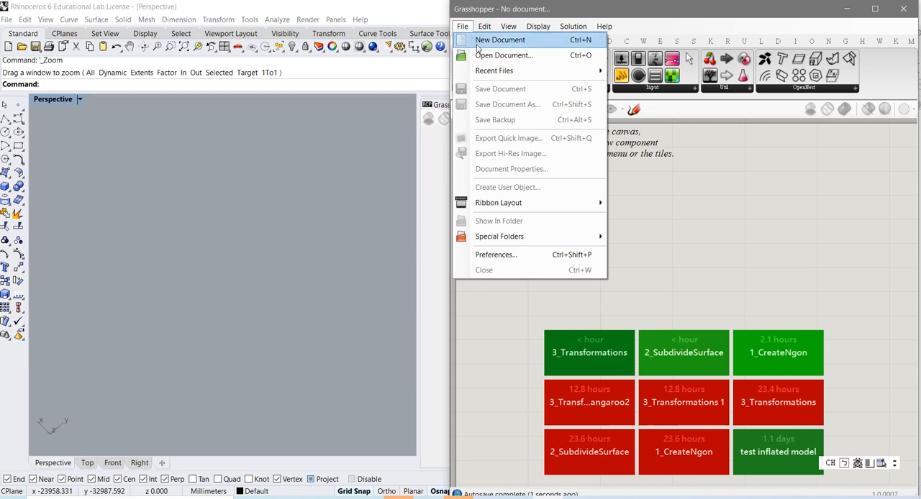
# Open the 3_Transformations_With_Kangaroo2 definition from the NGon Examples folder, viewing and dismissing the archive messages
pyautogui.click(484, 55)
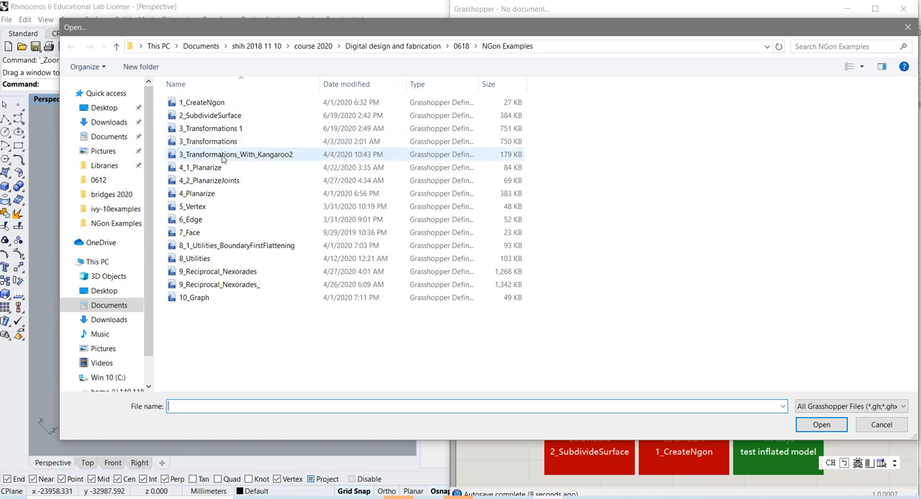
pyautogui.click(223, 159)
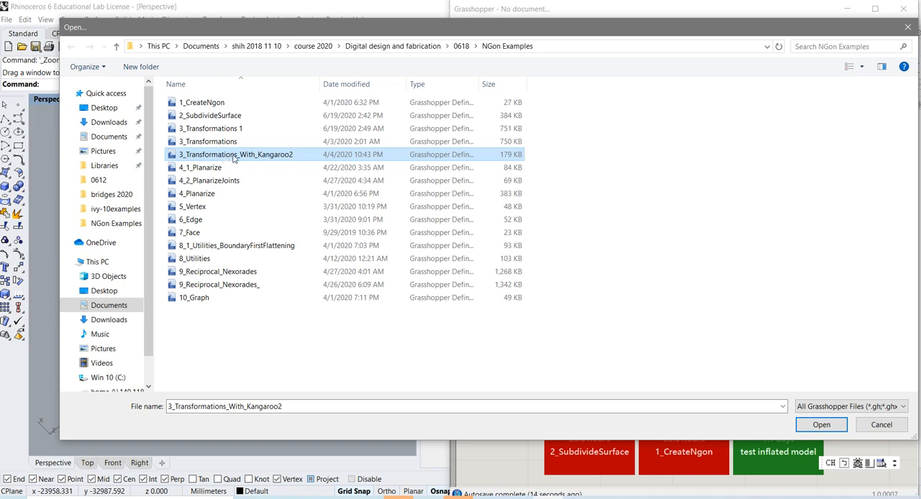
pyautogui.doubleClick(333, 158)
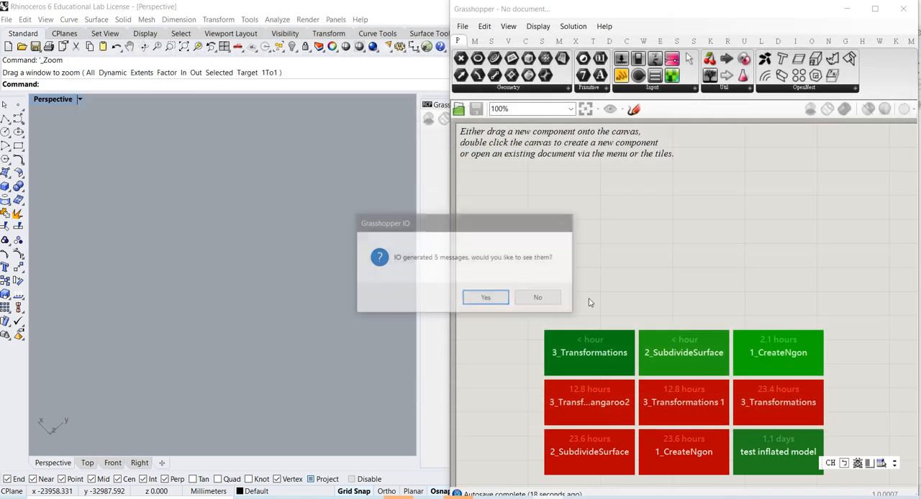
pyautogui.click(486, 298)
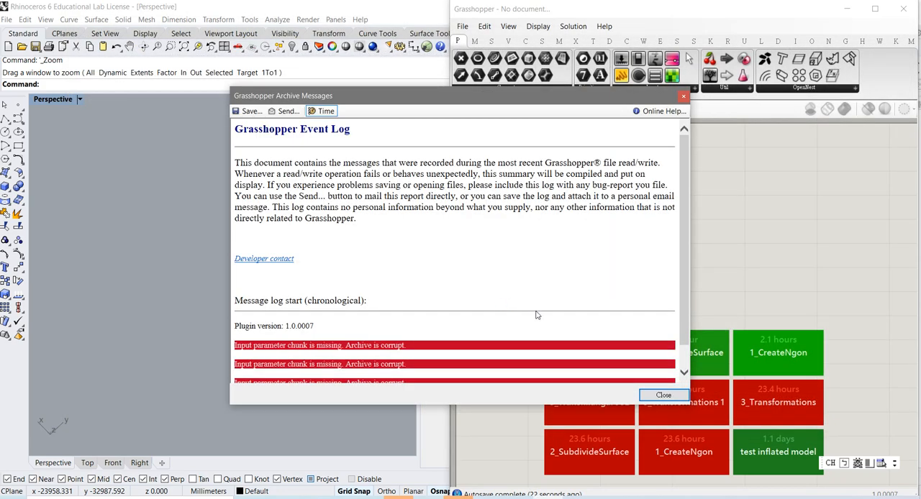
pyautogui.click(652, 394)
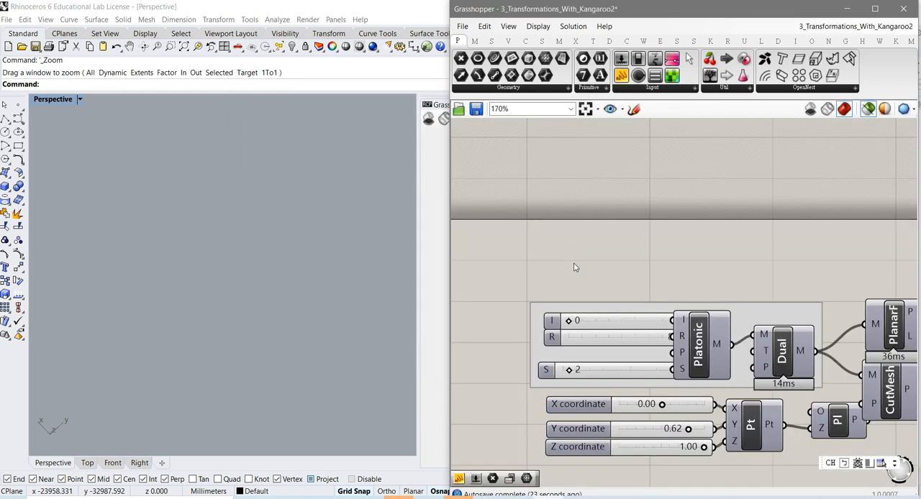
pyautogui.moveTo(626, 267); pyautogui.dragTo(617, 254, button='right')
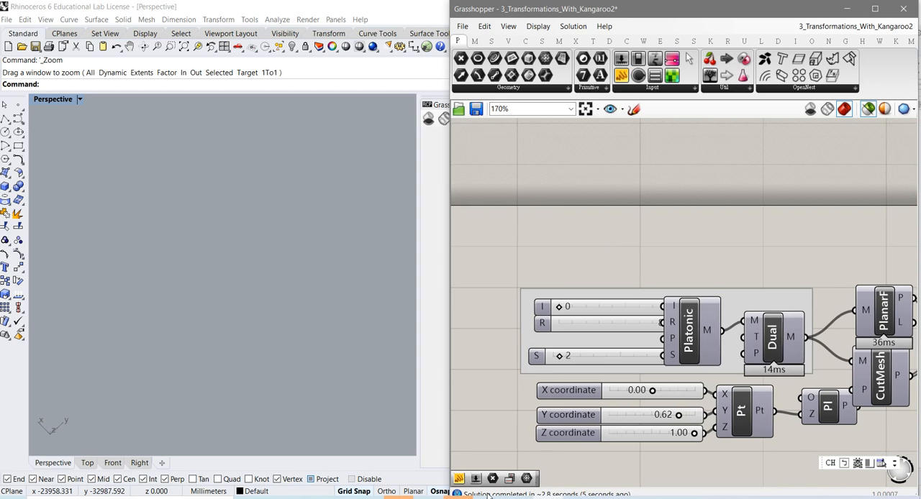
pyautogui.moveTo(369, 498)
pyautogui.click(805, 88)
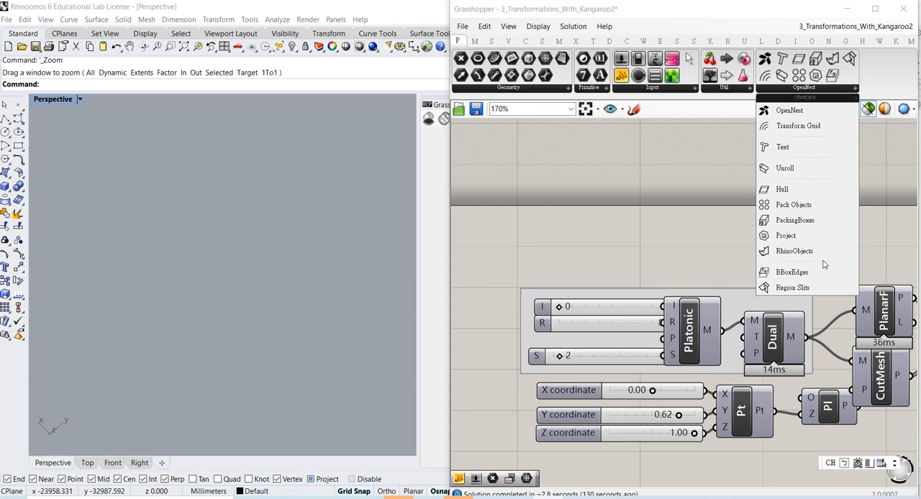
pyautogui.click(879, 256)
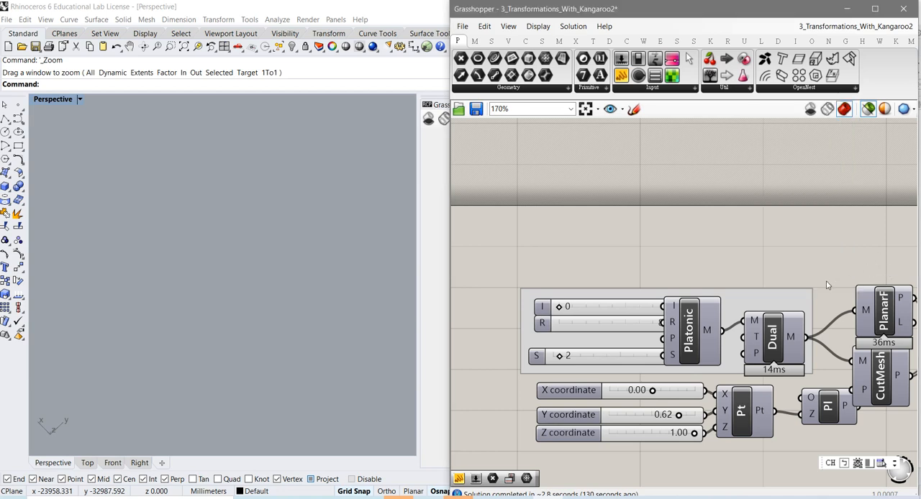
# Move the Platonic component above its sliders and turn on its preview, framing the sphere mesh in the Perspective viewport
pyautogui.moveTo(769, 260); pyautogui.dragTo(727, 202, button='right')
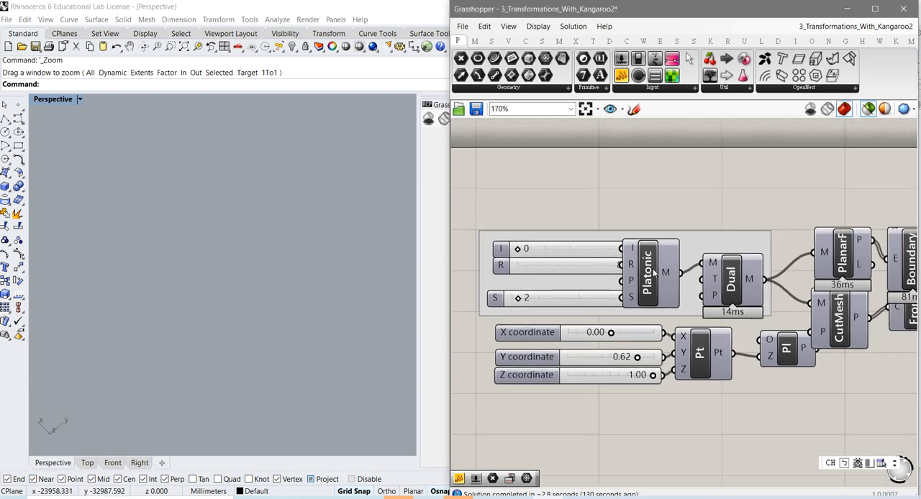
pyautogui.moveTo(659, 262); pyautogui.dragTo(692, 192)
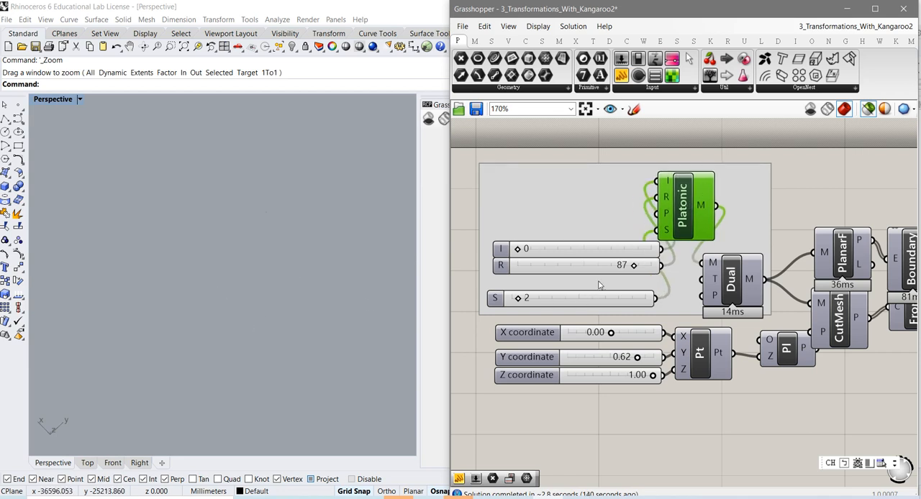
pyautogui.rightClick(681, 208)
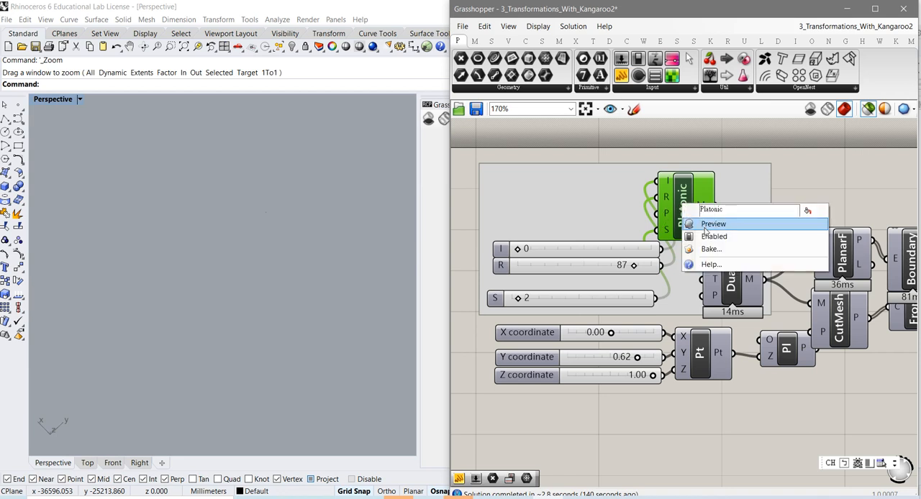
pyautogui.click(706, 229)
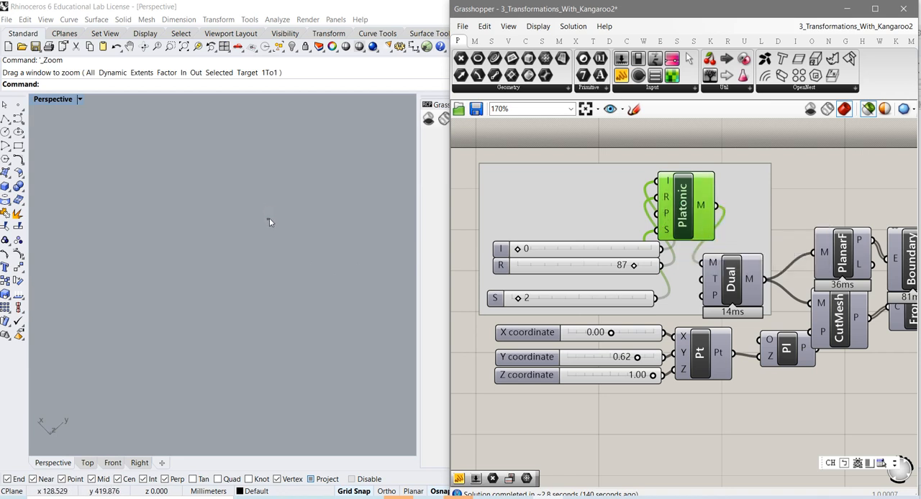
pyautogui.scroll(5, 272, 222)
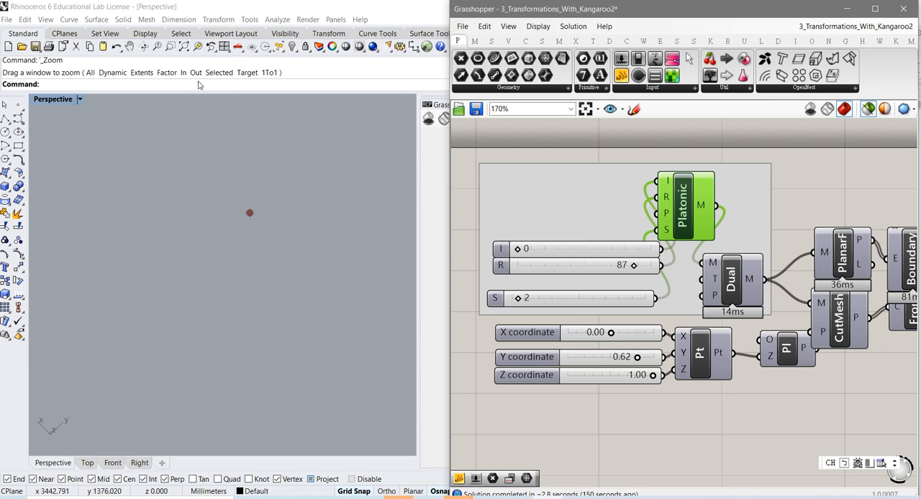
pyautogui.click(170, 46)
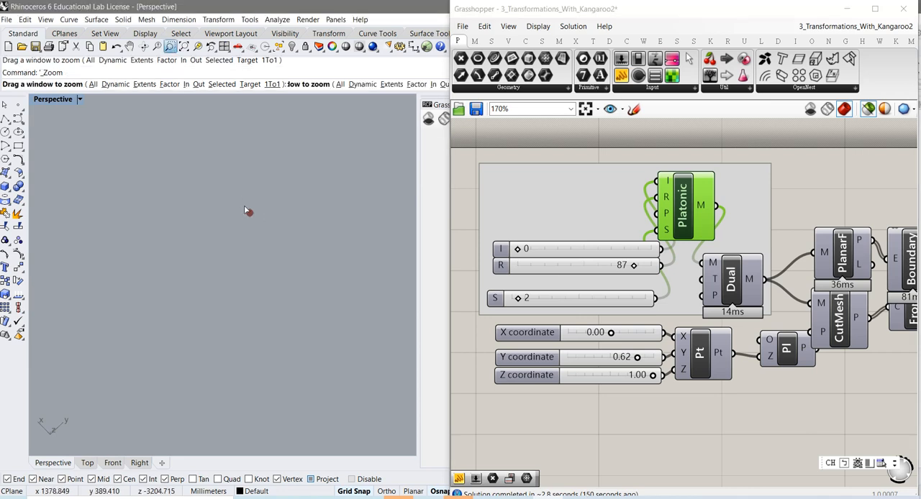
pyautogui.moveTo(255, 220); pyautogui.dragTo(260, 223)
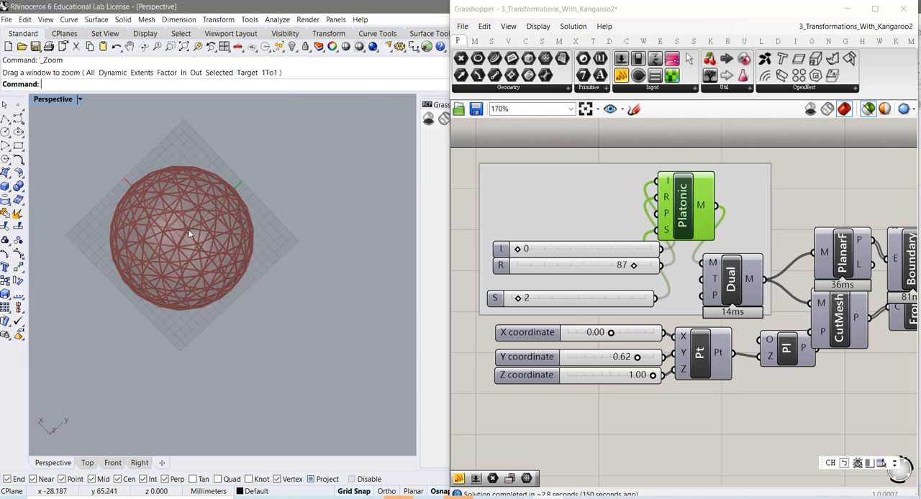
pyautogui.moveTo(191, 236); pyautogui.dragTo(211, 301, button='right')
pyautogui.scroll(3, 213, 302)
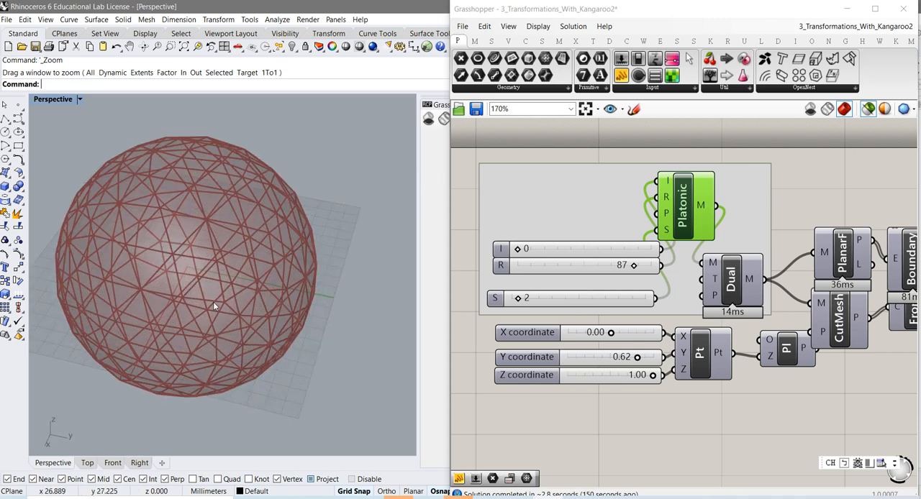
# Examine the Platonic component's I, R and P inputs, its mesh output and the previewed triangulated sphere
pyautogui.moveTo(667, 184)
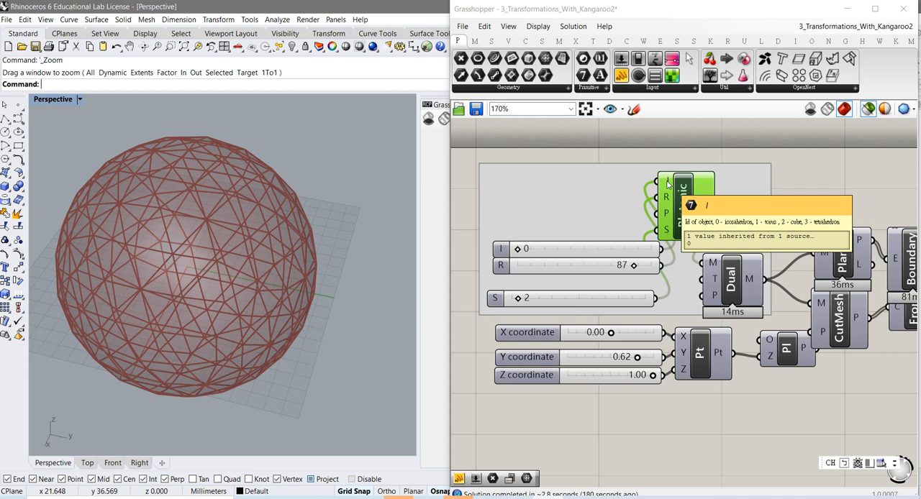
pyautogui.moveTo(668, 200)
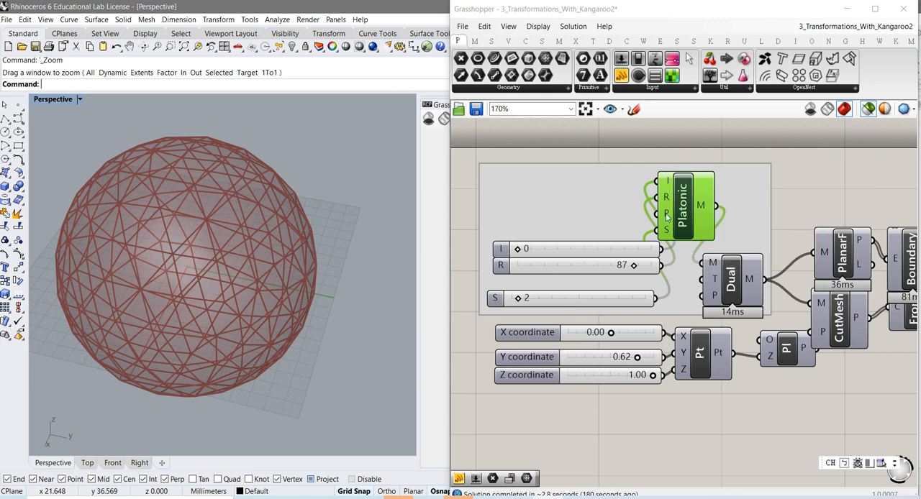
pyautogui.moveTo(667, 217)
pyautogui.moveTo(704, 205)
pyautogui.moveTo(196, 277); pyautogui.dragTo(241, 297, button='right')
pyautogui.scroll(5, 241, 297)
pyautogui.scroll(-3, 242, 301)
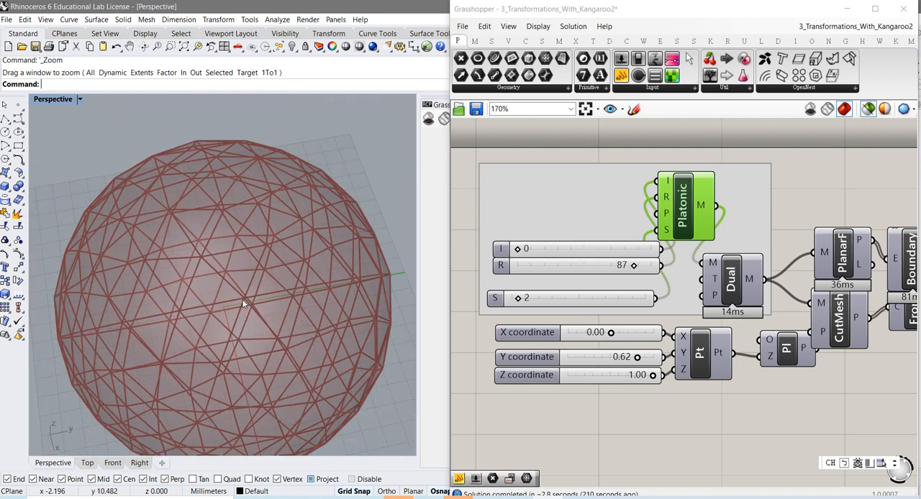
# Turn on the preview of the Dual component and examine the polygonal sphere mesh
pyautogui.click(734, 284)
pyautogui.rightClick(734, 283)
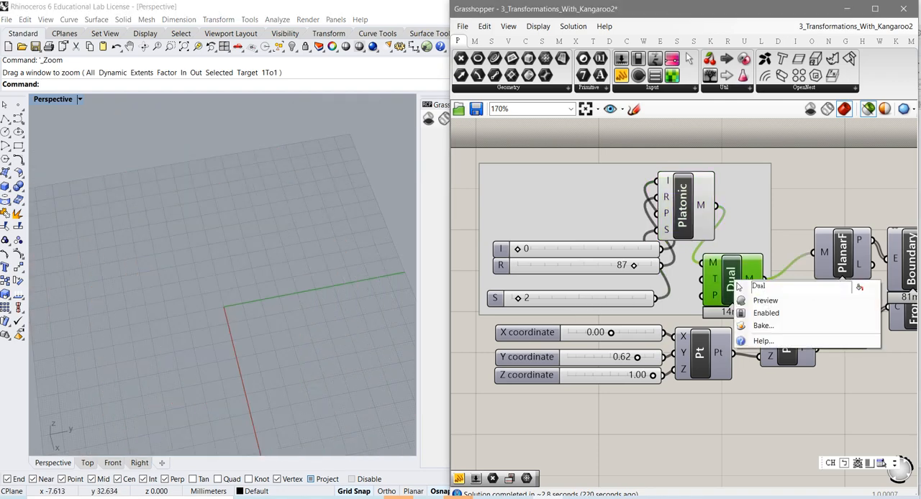
pyautogui.click(755, 303)
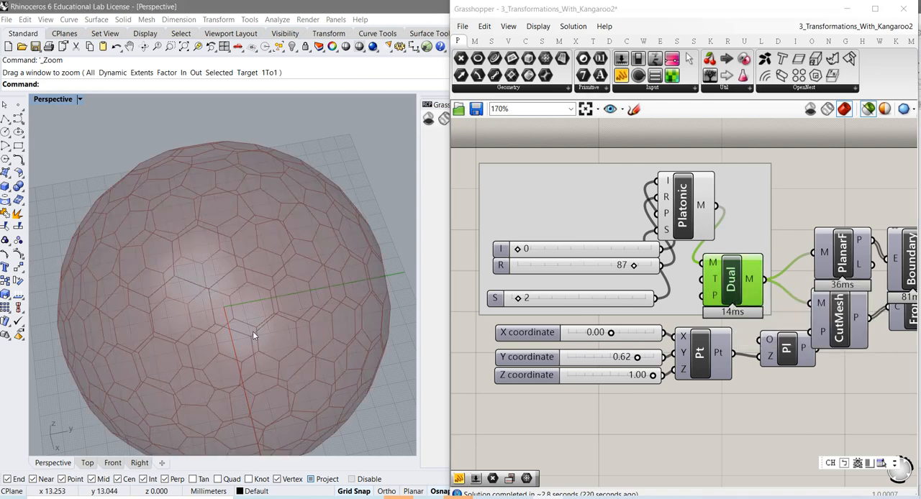
pyautogui.moveTo(253, 331); pyautogui.dragTo(232, 329, button='right')
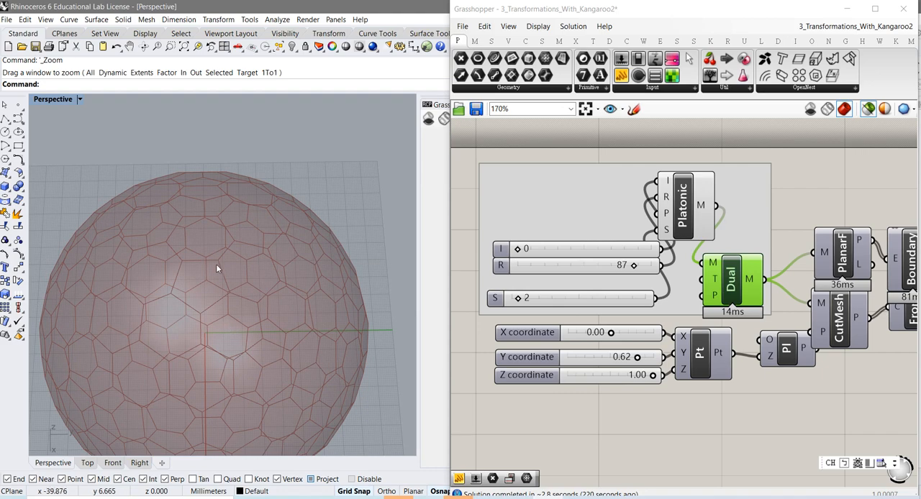
pyautogui.moveTo(216, 266); pyautogui.dragTo(232, 223, button='right')
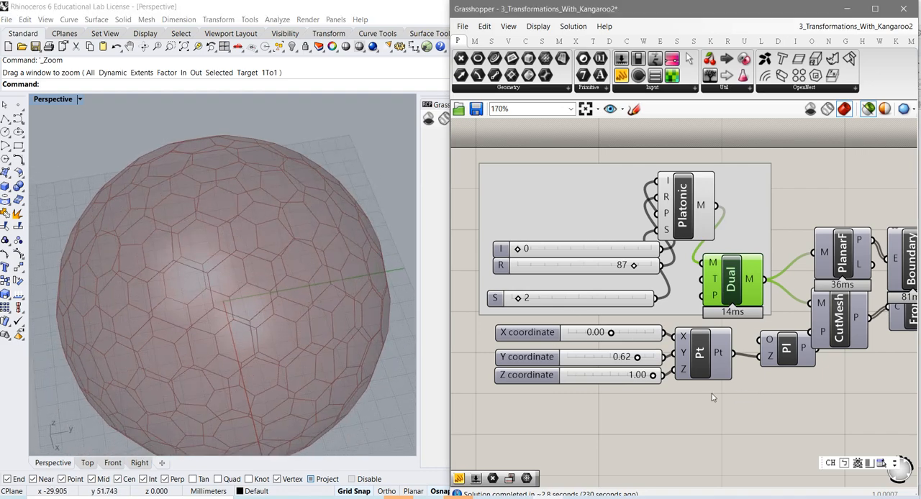
# Turn on the preview of the PlanarF component and examine the face outlines up close
pyautogui.moveTo(712, 394); pyautogui.dragTo(627, 389, button='right')
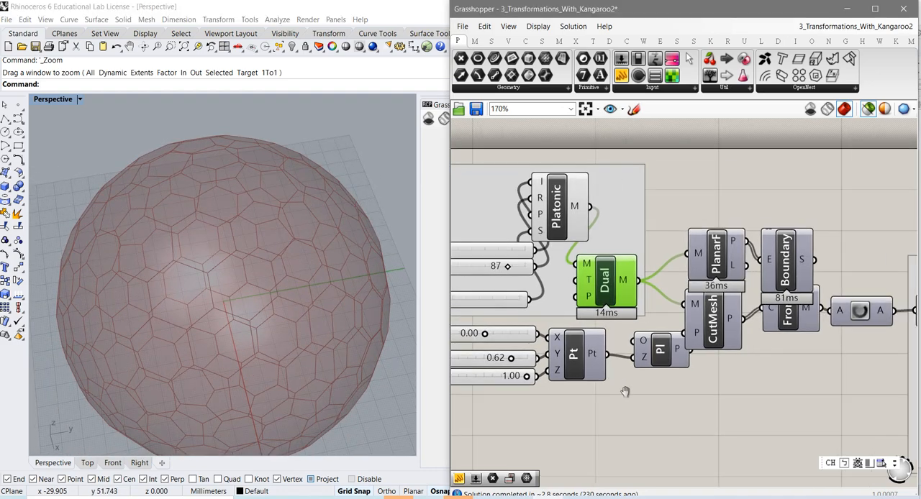
pyautogui.click(709, 264)
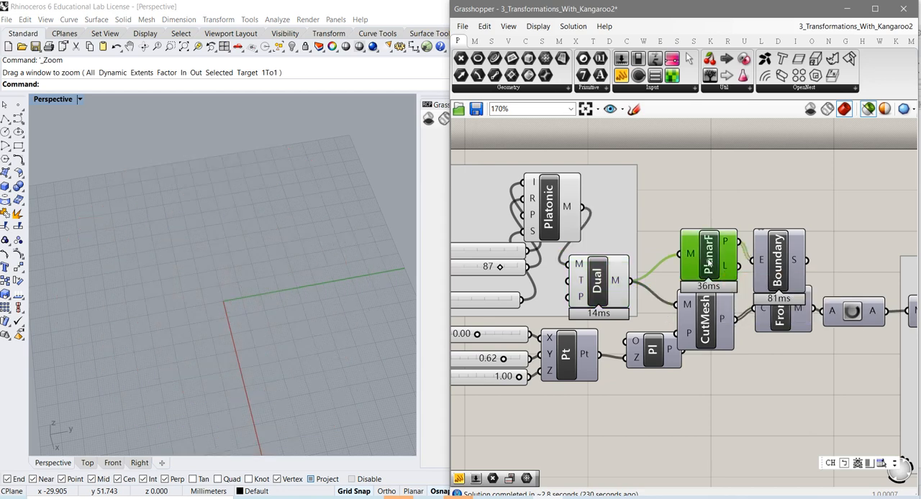
pyautogui.rightClick(710, 264)
pyautogui.click(747, 284)
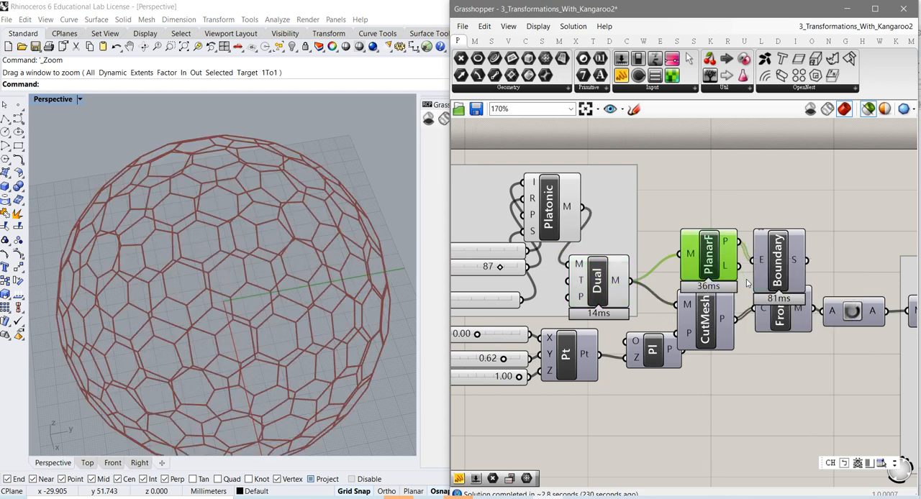
pyautogui.moveTo(252, 283); pyautogui.dragTo(254, 241, button='right')
pyautogui.scroll(5, 242, 278)
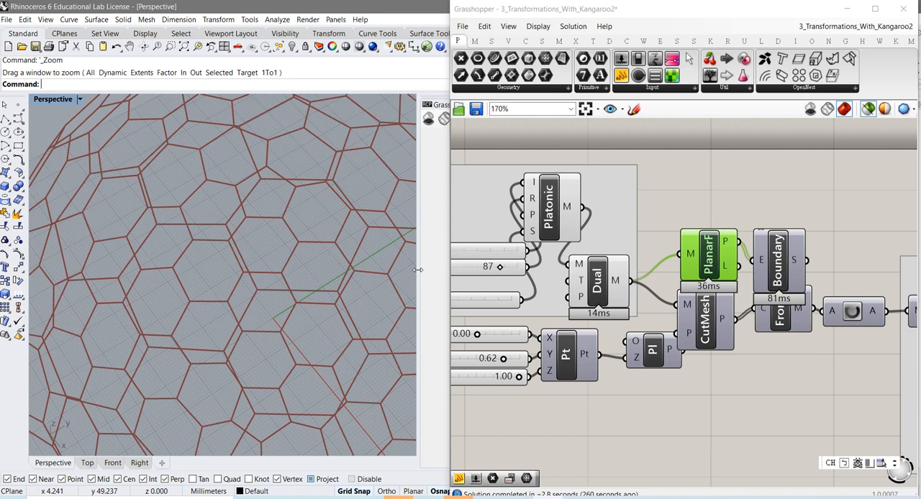
pyautogui.scroll(5, 302, 282)
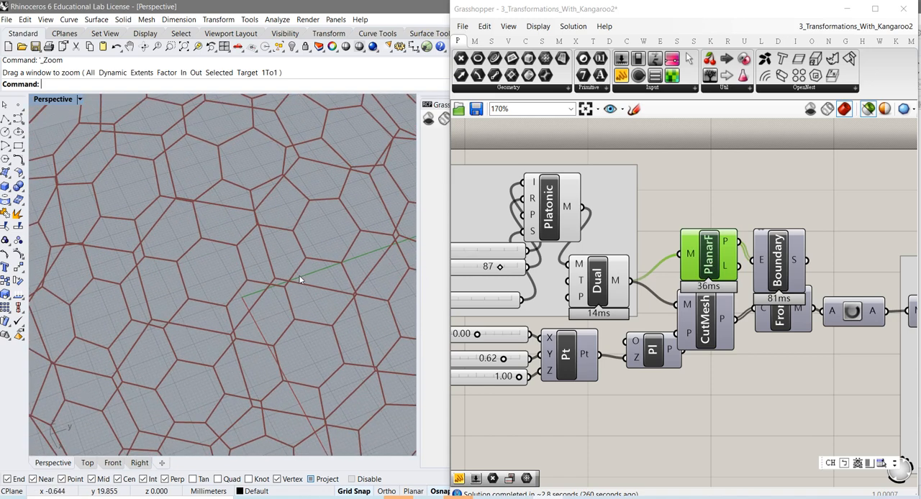
pyautogui.scroll(1, 301, 281)
# Move the Boundary component up clear of the FromP component and preview its surfaces on the sphere
pyautogui.moveTo(786, 263); pyautogui.dragTo(786, 254)
pyautogui.rightClick(781, 256)
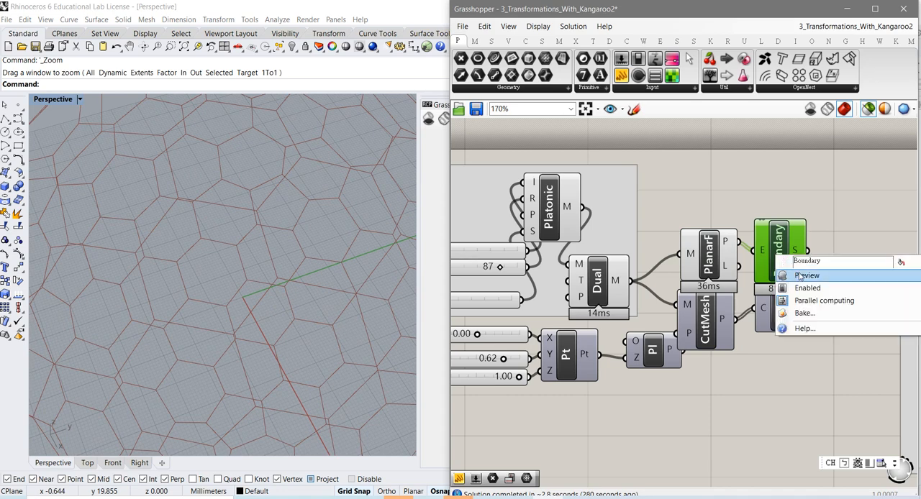
pyautogui.click(799, 273)
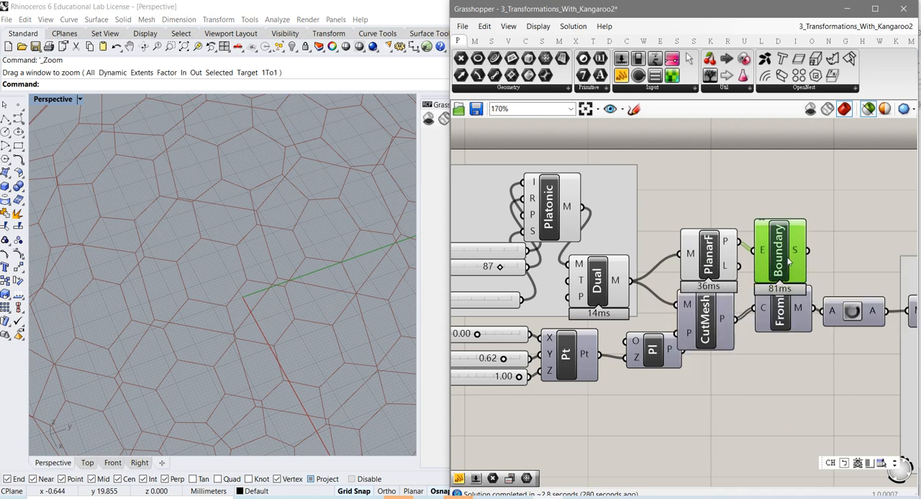
pyautogui.moveTo(789, 262); pyautogui.dragTo(788, 249)
pyautogui.scroll(-2, 301, 285)
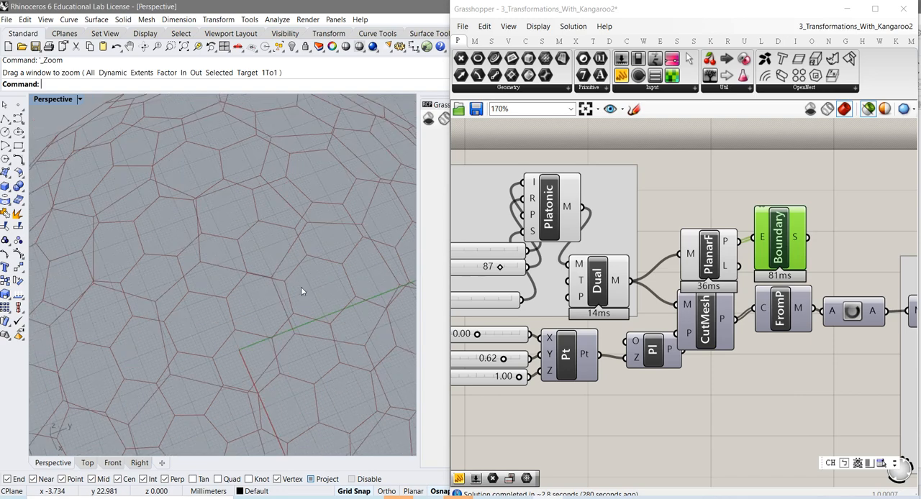
pyautogui.scroll(-5, 301, 287)
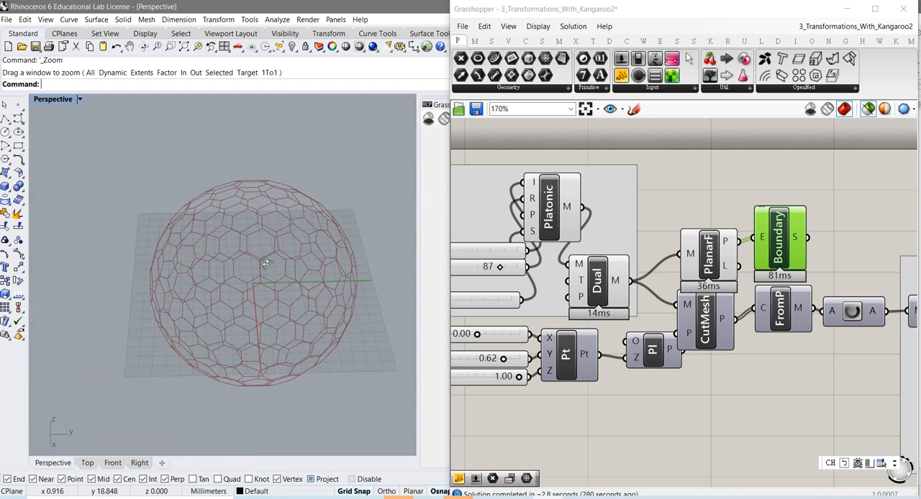
pyautogui.scroll(1, 264, 265)
pyautogui.scroll(3, 262, 269)
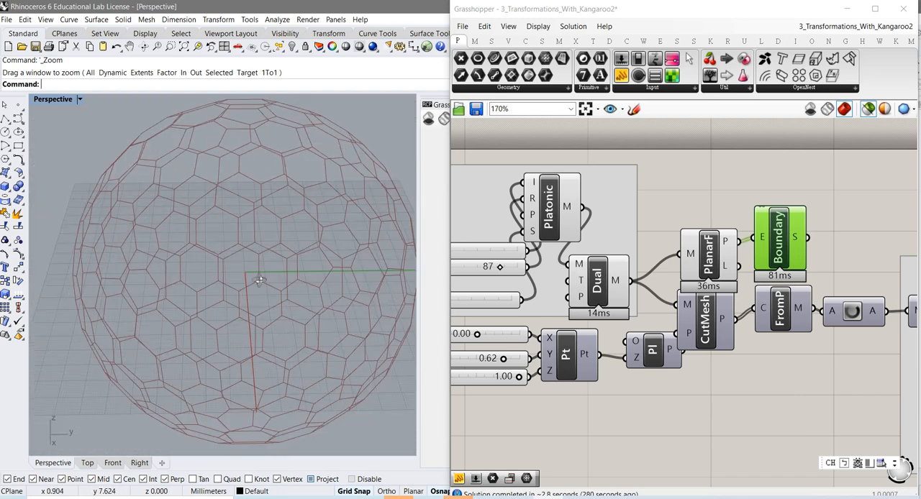
pyautogui.scroll(5, 260, 281)
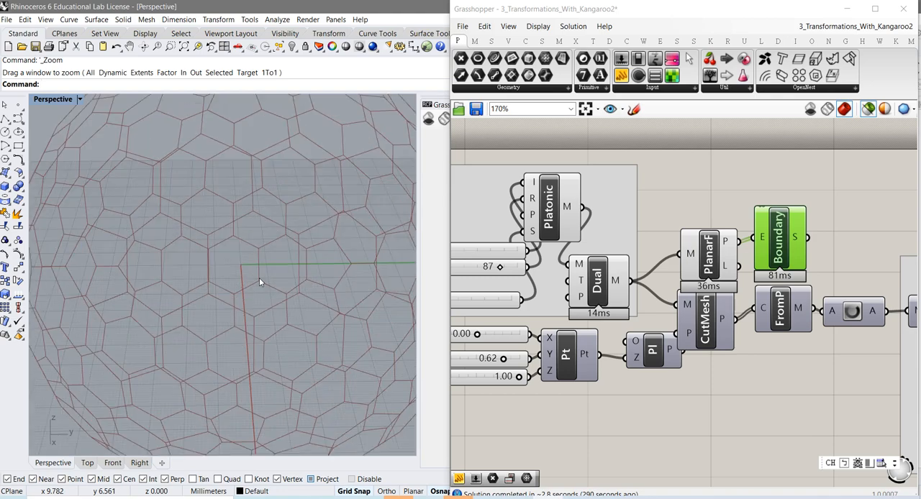
pyautogui.scroll(6, 259, 278)
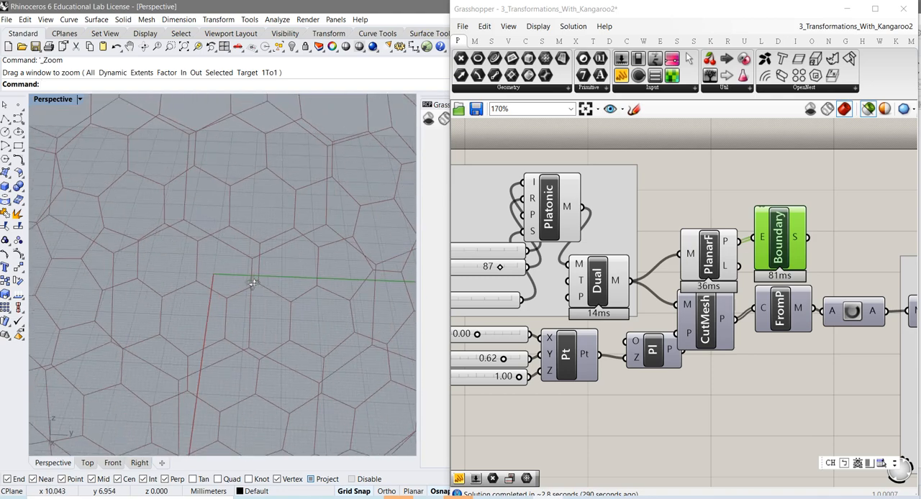
# Add a panel beside the Boundary component, connect it to the S output and enlarge it to list more surfaces
pyautogui.scroll(-8, 252, 283)
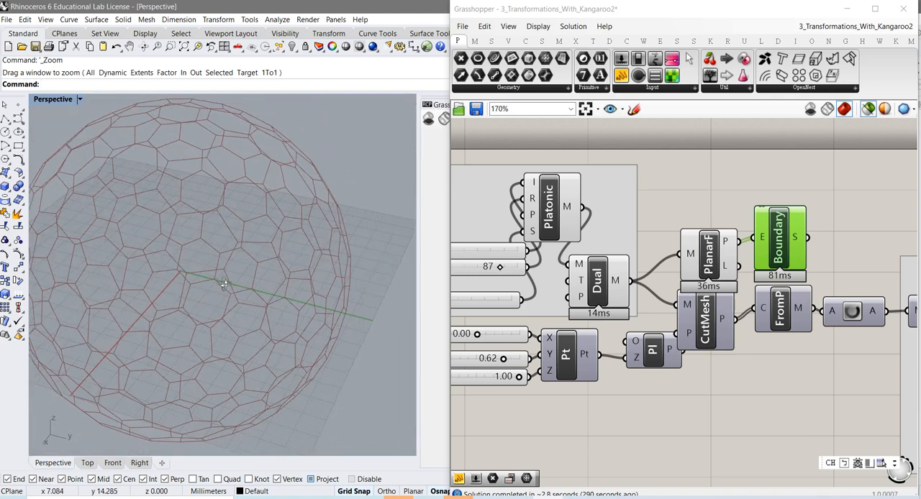
pyautogui.scroll(3, 225, 285)
pyautogui.scroll(-2, 246, 305)
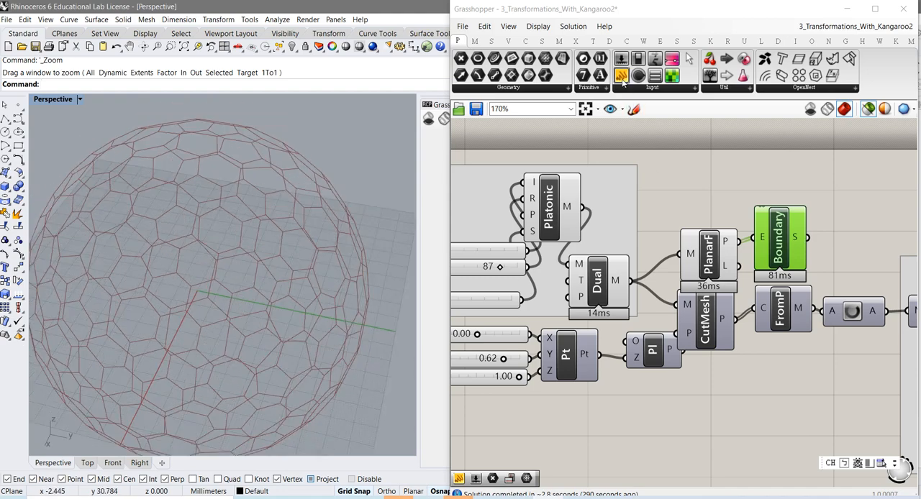
pyautogui.click(622, 77)
pyautogui.click(855, 224)
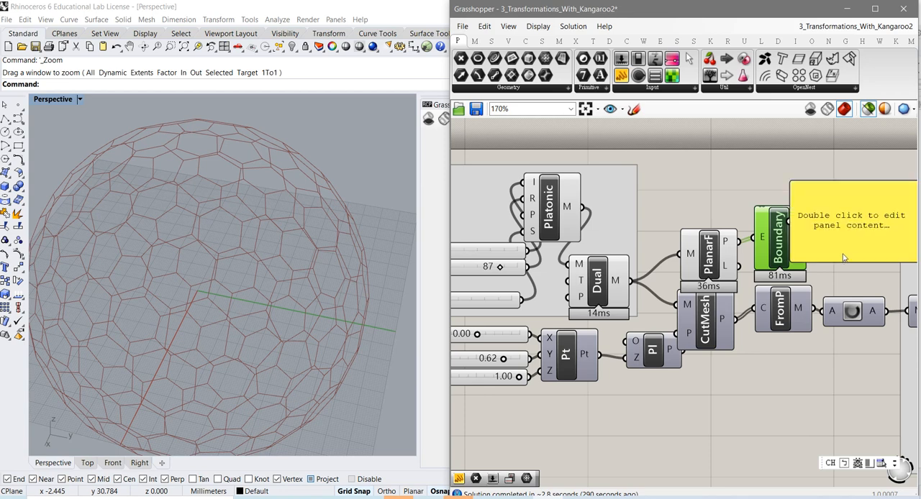
pyautogui.moveTo(844, 255); pyautogui.dragTo(704, 258, button='right')
pyautogui.click(715, 245)
pyautogui.moveTo(754, 235); pyautogui.dragTo(781, 235)
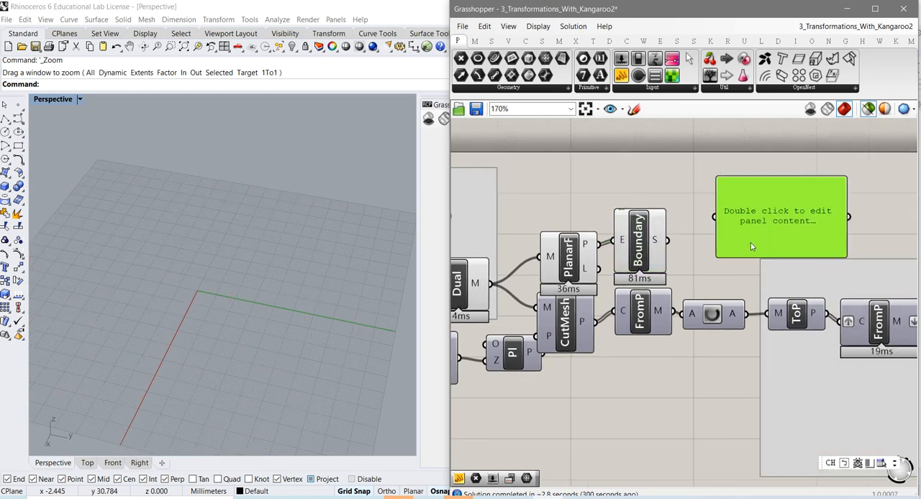
pyautogui.moveTo(660, 245); pyautogui.dragTo(714, 216)
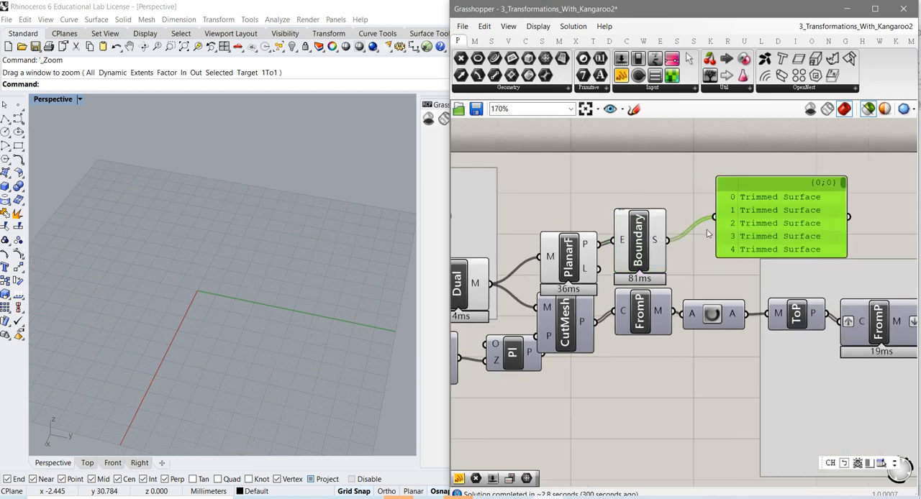
pyautogui.moveTo(775, 293); pyautogui.dragTo(778, 436)
# Move the Boundary and PlanarF components up clear of the row below, and shift the surface list panel away from them
pyautogui.moveTo(637, 263); pyautogui.dragTo(650, 243)
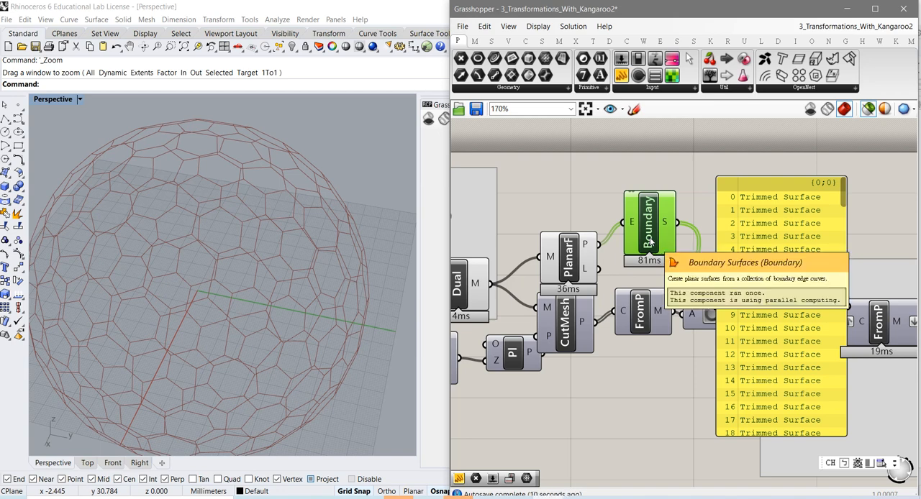
pyautogui.moveTo(588, 246)
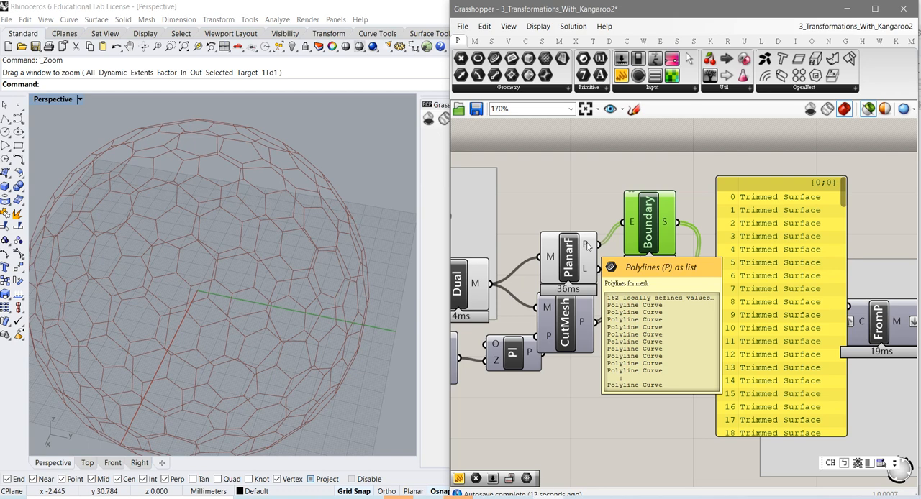
pyautogui.moveTo(572, 261); pyautogui.dragTo(567, 244)
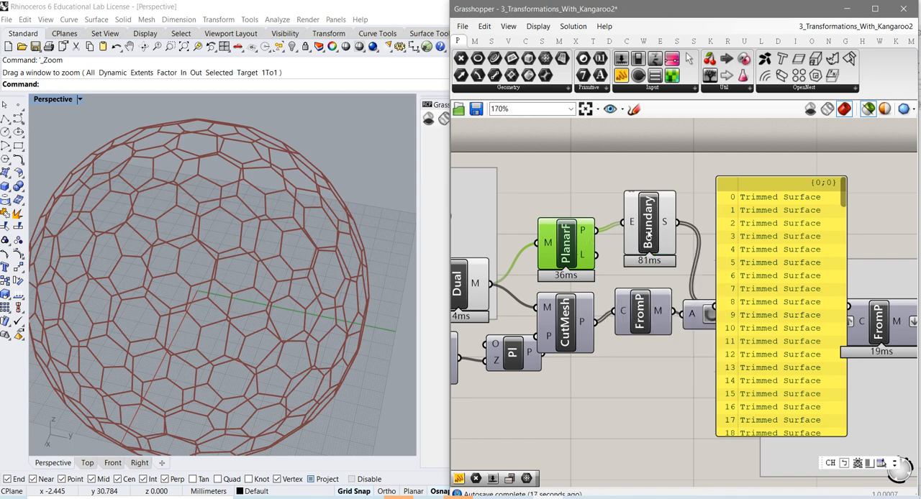
pyautogui.moveTo(650, 237); pyautogui.dragTo(647, 235)
pyautogui.moveTo(749, 255); pyautogui.dragTo(822, 213)
pyautogui.click(667, 233)
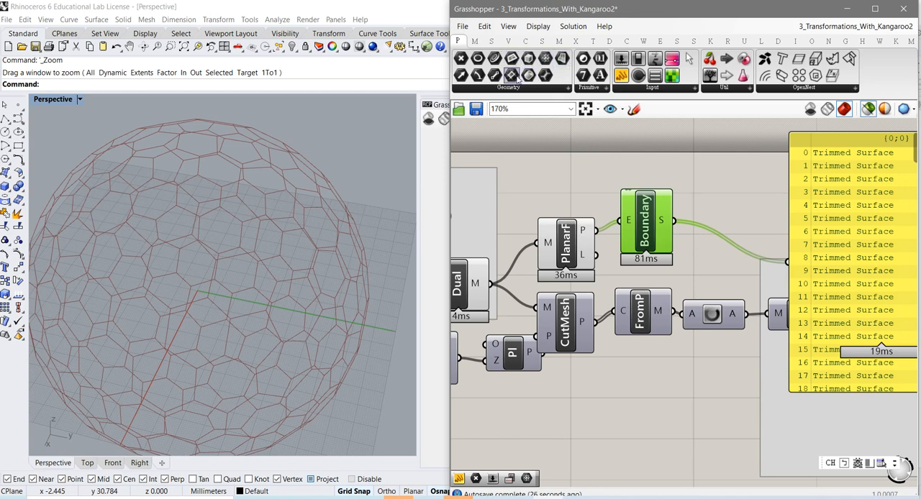
# Add a Surface parameter fed by Boundary's S output and view its surfaces in the Top and Right views
pyautogui.moveTo(562, 59); pyautogui.dragTo(694, 207)
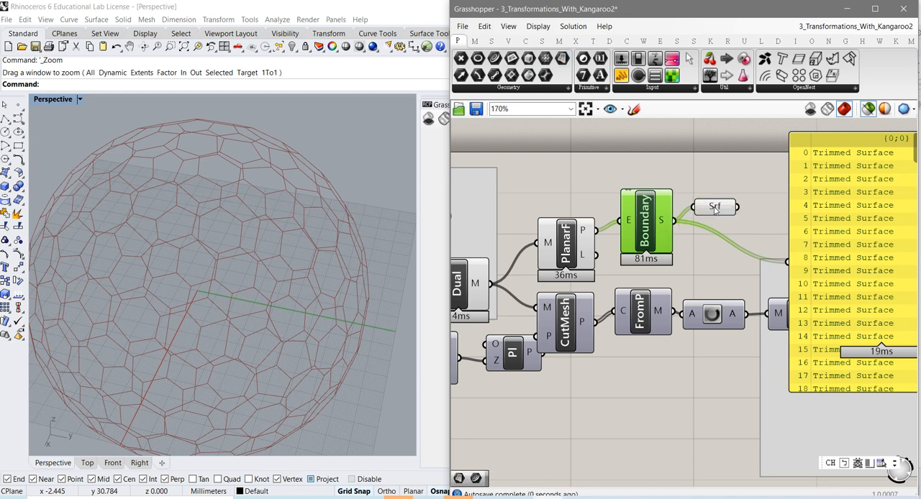
pyautogui.click(716, 209)
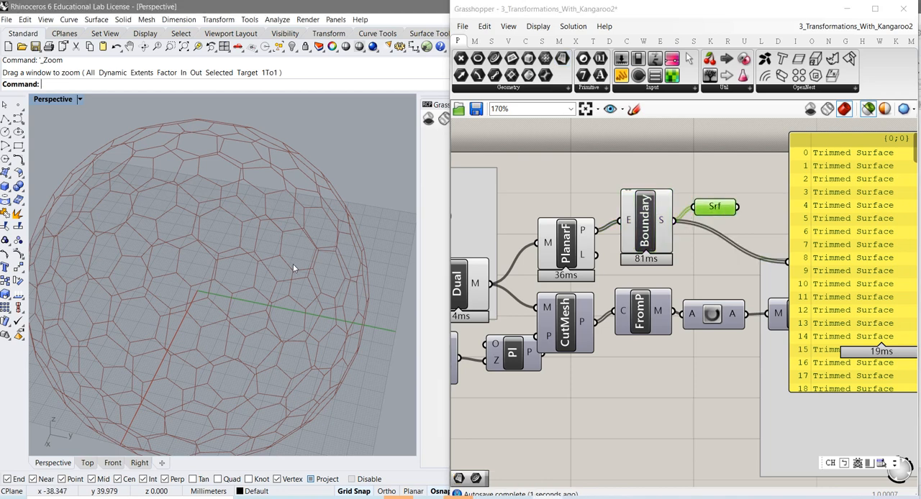
pyautogui.moveTo(293, 263); pyautogui.dragTo(296, 270, button='right')
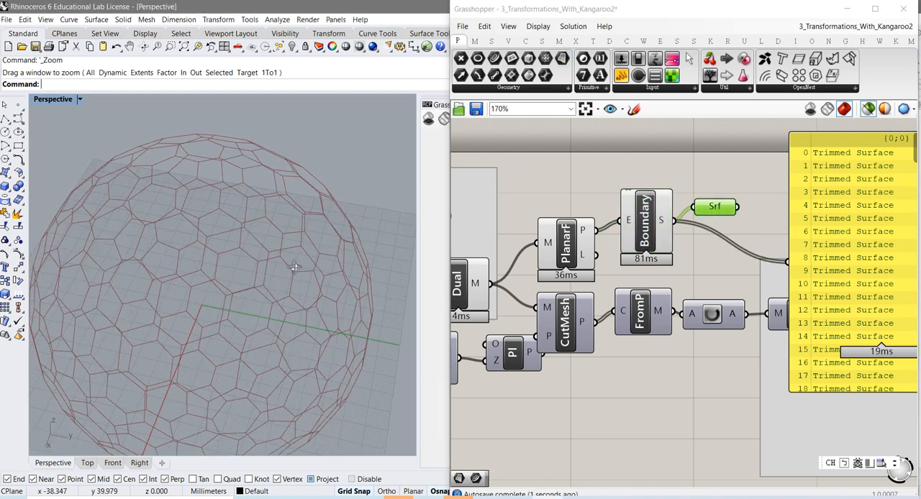
pyautogui.click(88, 464)
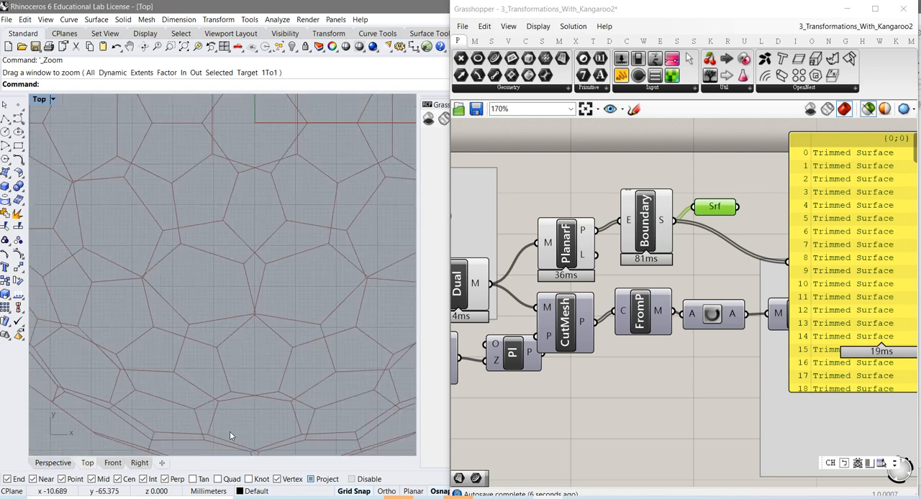
pyautogui.click(140, 463)
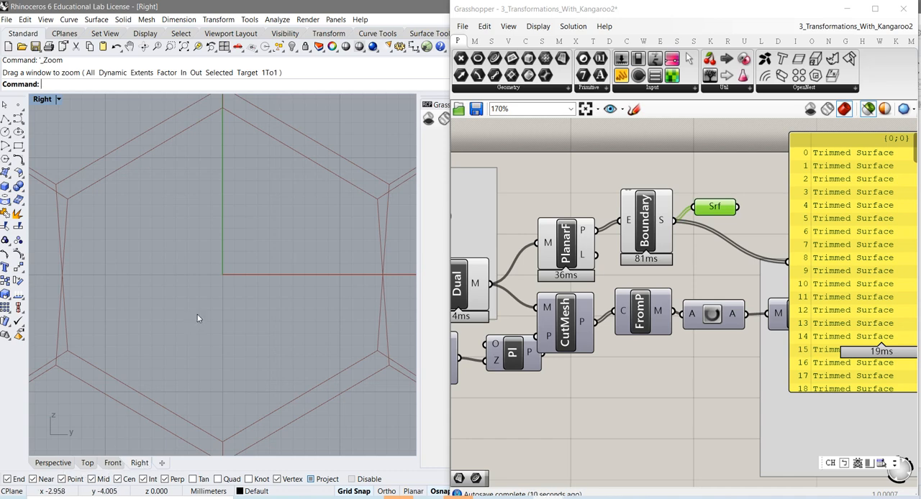
pyautogui.scroll(-5, 230, 270)
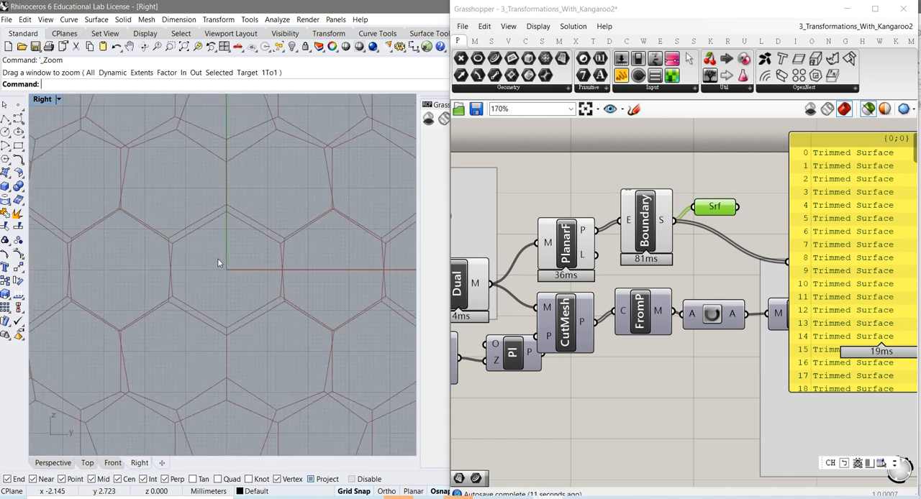
# Start a new Rhino model from the Small Objects - Millimeters template without saving the current one
pyautogui.click(6, 19)
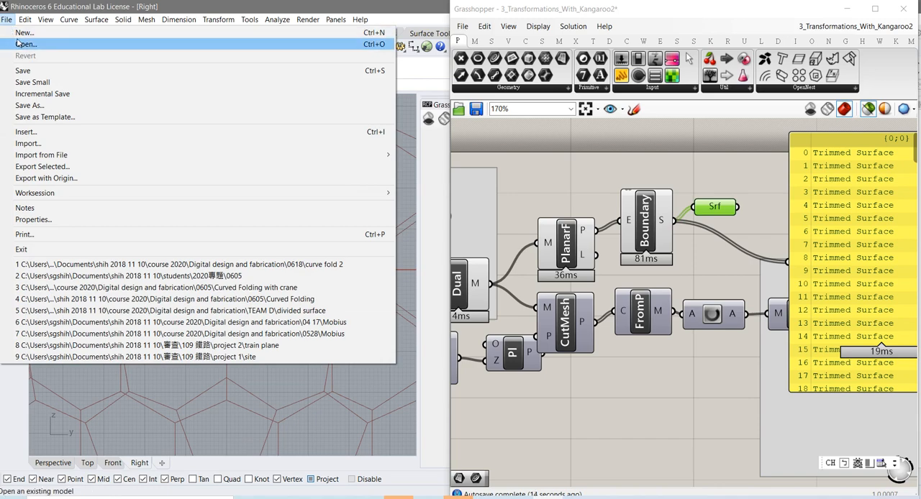
pyautogui.click(21, 32)
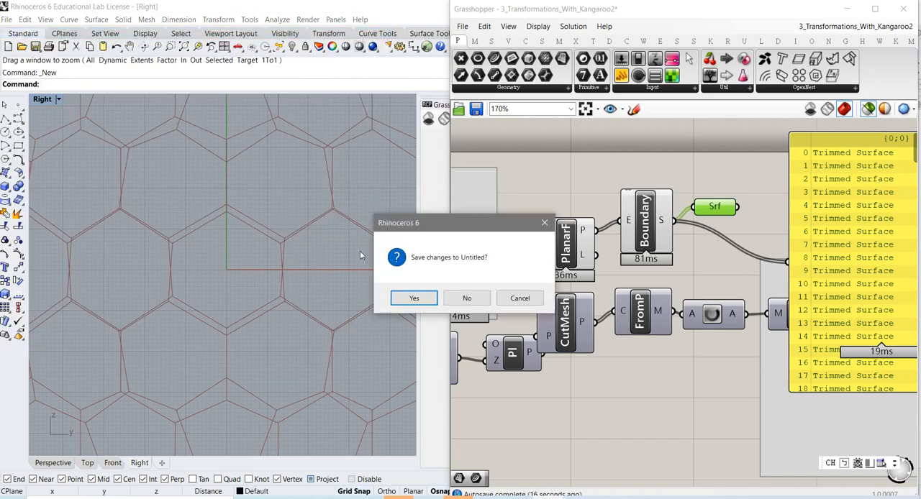
pyautogui.click(468, 299)
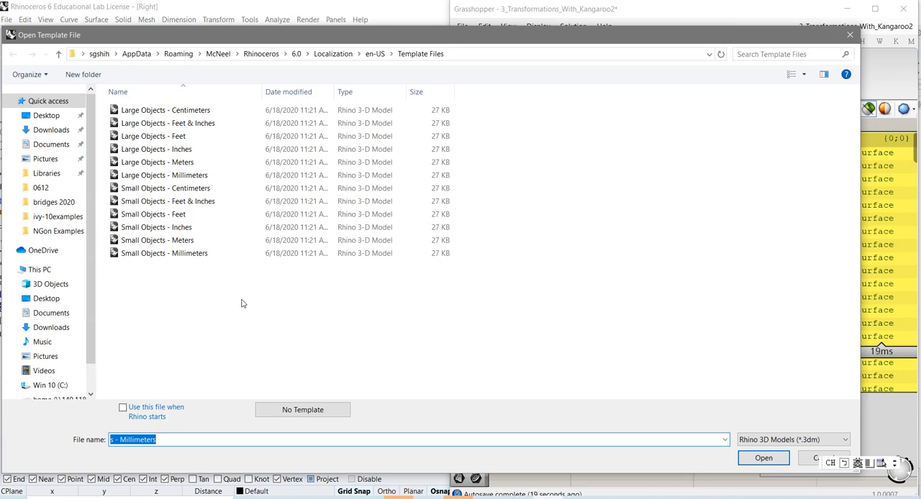
pyautogui.doubleClick(151, 254)
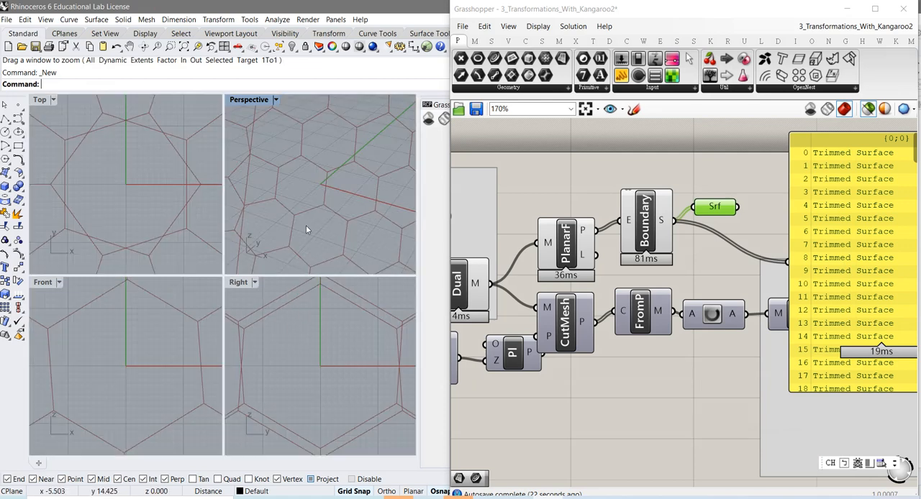
# Maximize the Perspective viewport and frame the whole sphere in it
pyautogui.click(276, 100)
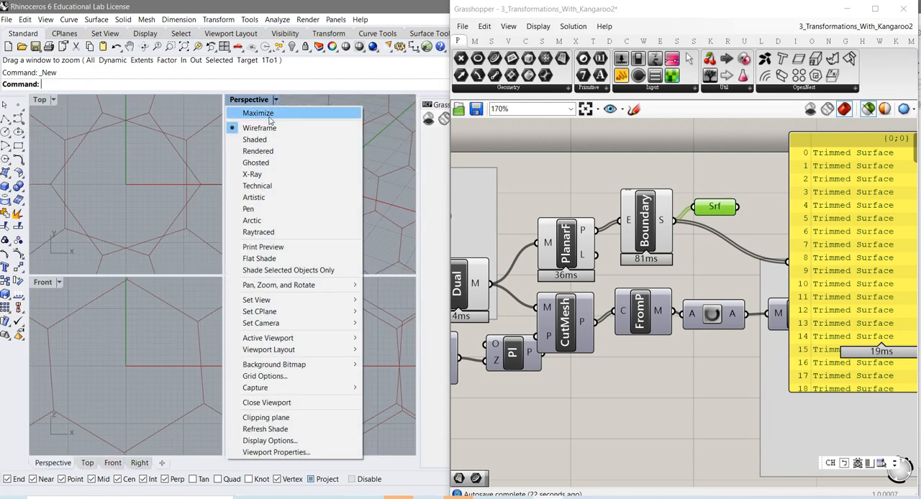
pyautogui.click(267, 115)
pyautogui.moveTo(270, 231); pyautogui.dragTo(272, 297, button='right')
pyautogui.rightClick(262, 307)
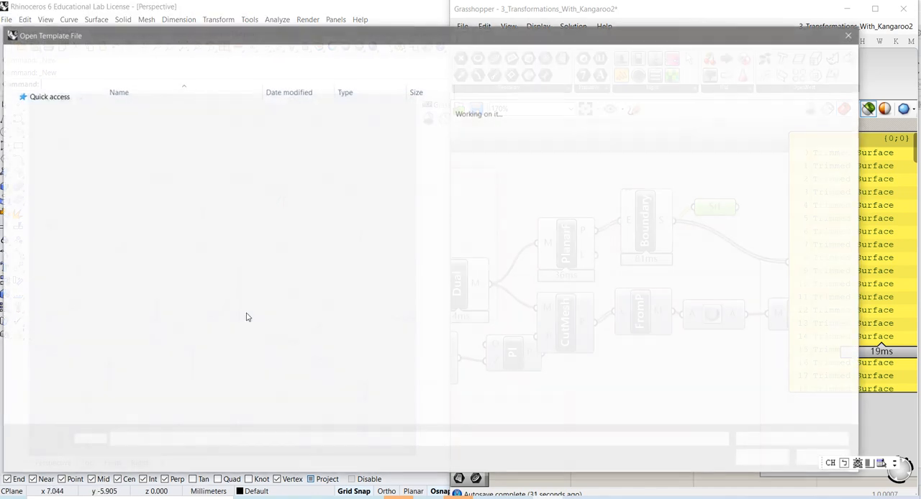
pyautogui.click(850, 35)
pyautogui.scroll(-10, 277, 315)
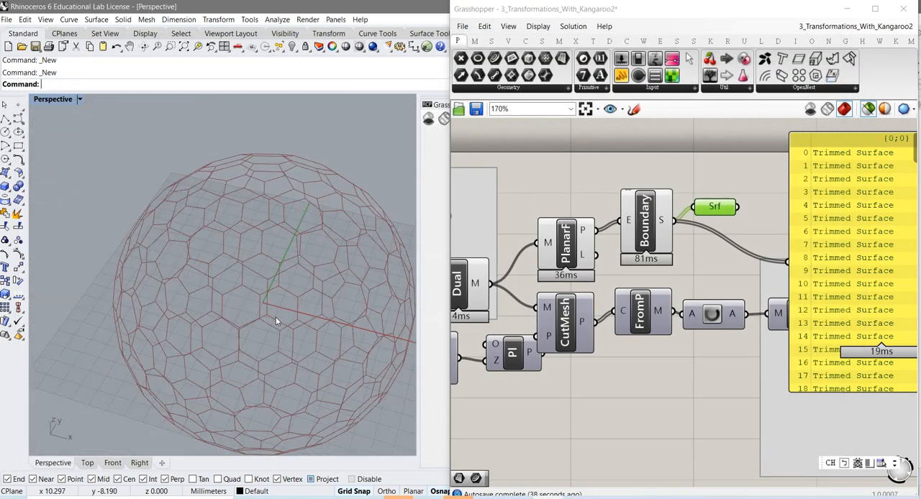
pyautogui.moveTo(272, 328); pyautogui.dragTo(279, 291, button='right')
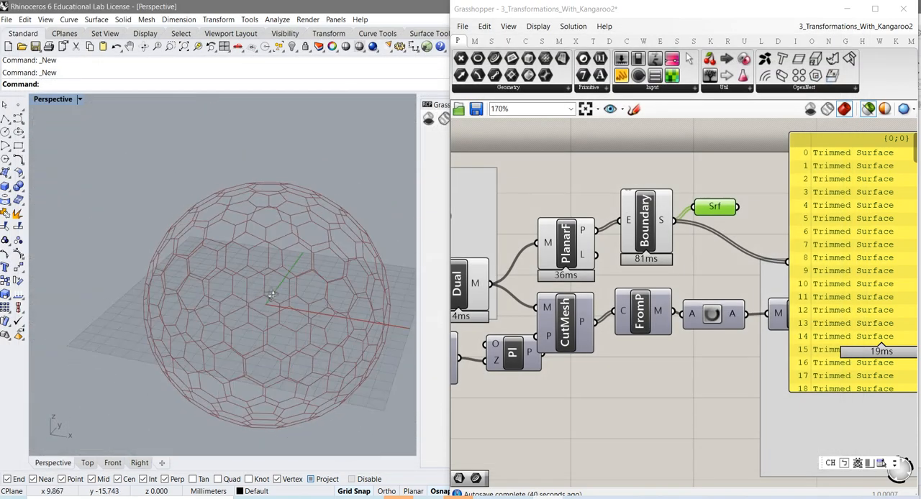
# Move the surface list panel farther from Boundary and preview the Surface parameter on its own
pyautogui.moveTo(809, 237); pyautogui.dragTo(899, 247)
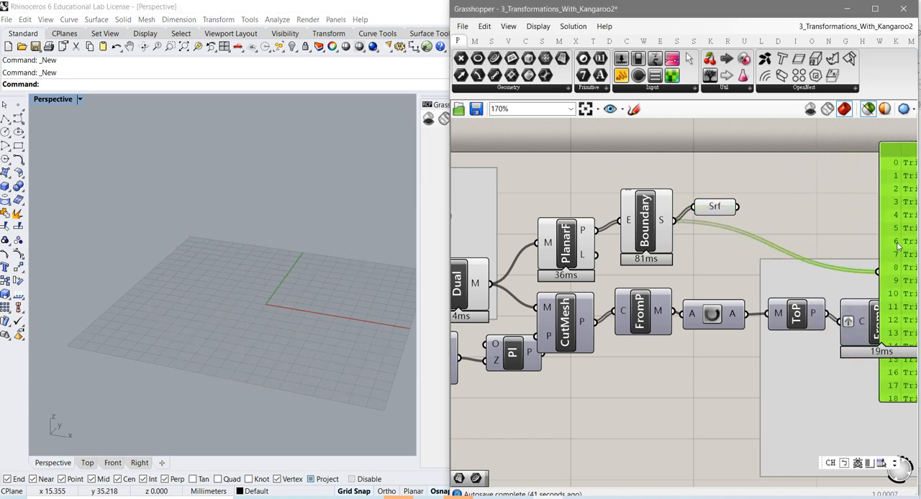
pyautogui.click(711, 207)
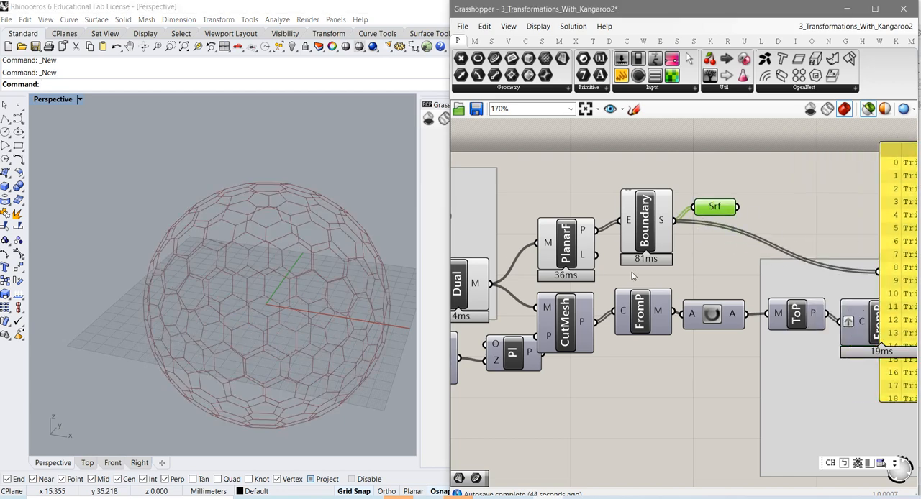
# Preview the Dual, Pt, Pl and CutMesh components in turn and examine the cut half of the sphere
pyautogui.moveTo(632, 272); pyautogui.dragTo(775, 248, button='right')
pyautogui.moveTo(687, 269); pyautogui.dragTo(757, 269, button='right')
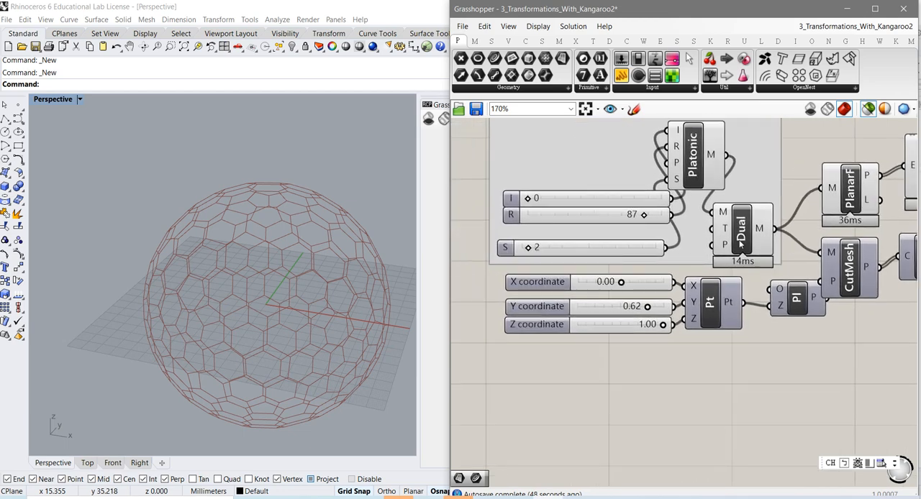
pyautogui.click(741, 242)
pyautogui.click(711, 308)
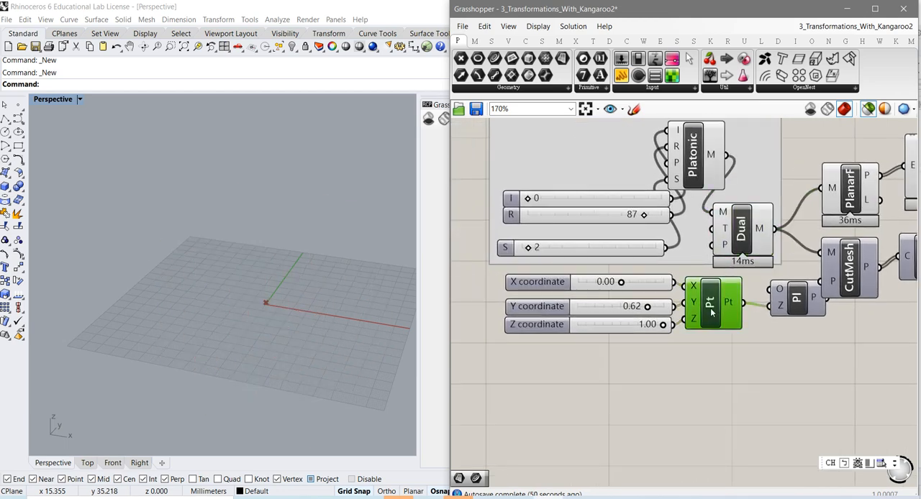
pyautogui.moveTo(759, 341); pyautogui.dragTo(606, 356, button='right')
pyautogui.click(633, 330)
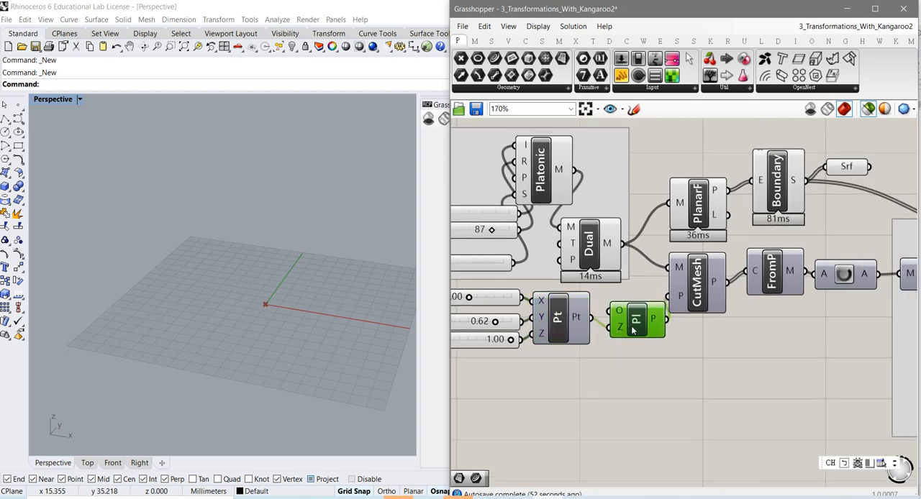
pyautogui.click(699, 299)
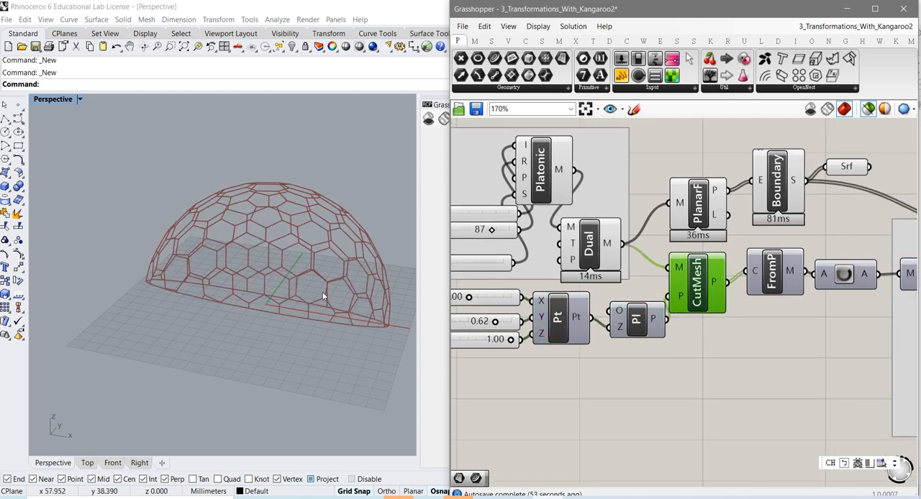
pyautogui.moveTo(305, 327); pyautogui.dragTo(205, 288, button='right')
# Preview the FromP component after CutMesh and move the surface list panel up clear of the second FromP component
pyautogui.moveTo(730, 339); pyautogui.dragTo(606, 358, button='right')
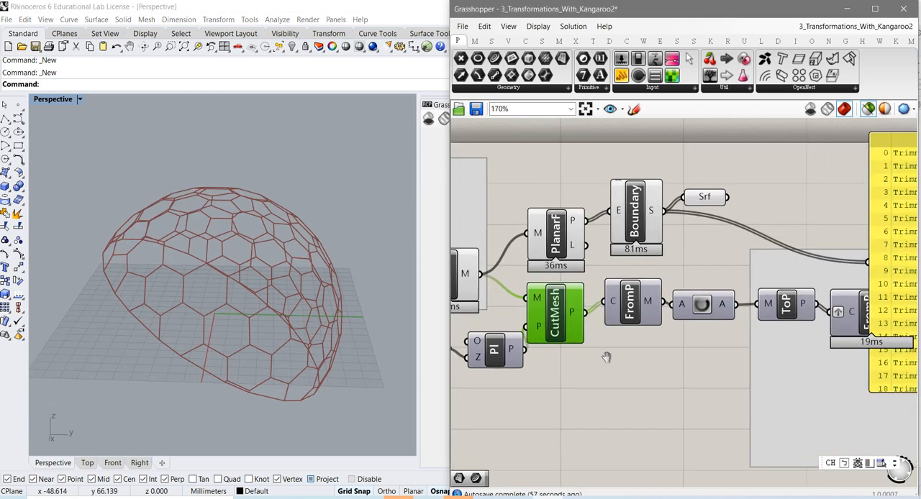
pyautogui.click(630, 313)
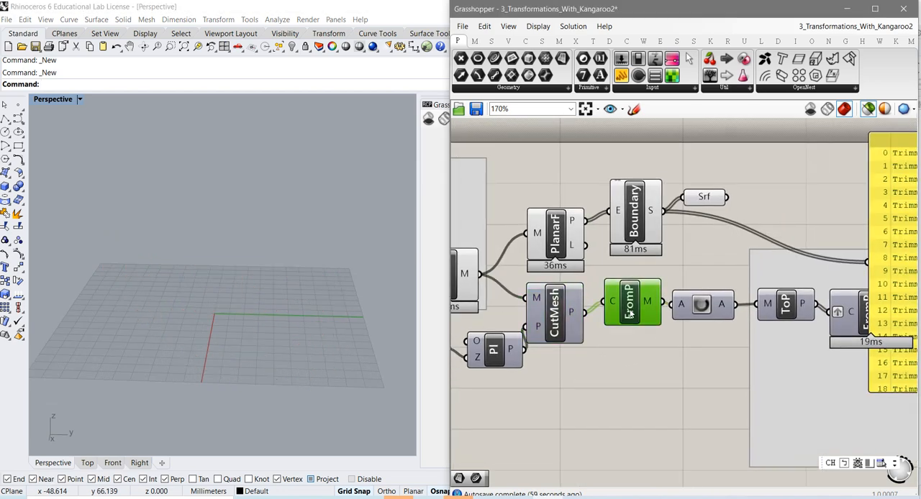
pyautogui.moveTo(692, 361); pyautogui.dragTo(586, 363, button='right')
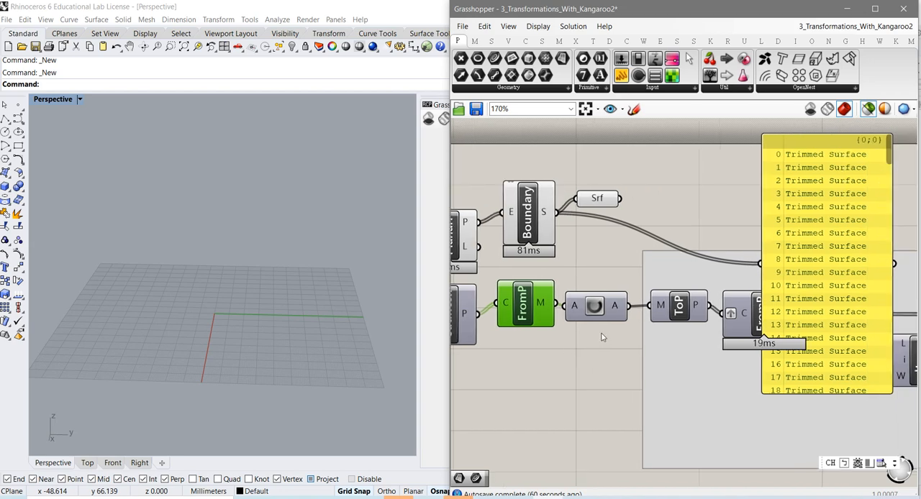
pyautogui.moveTo(820, 286); pyautogui.dragTo(824, 116)
# Examine the Data Dam component between FromP and ToP and its delay options
pyautogui.moveTo(742, 302); pyautogui.dragTo(643, 319, button='right')
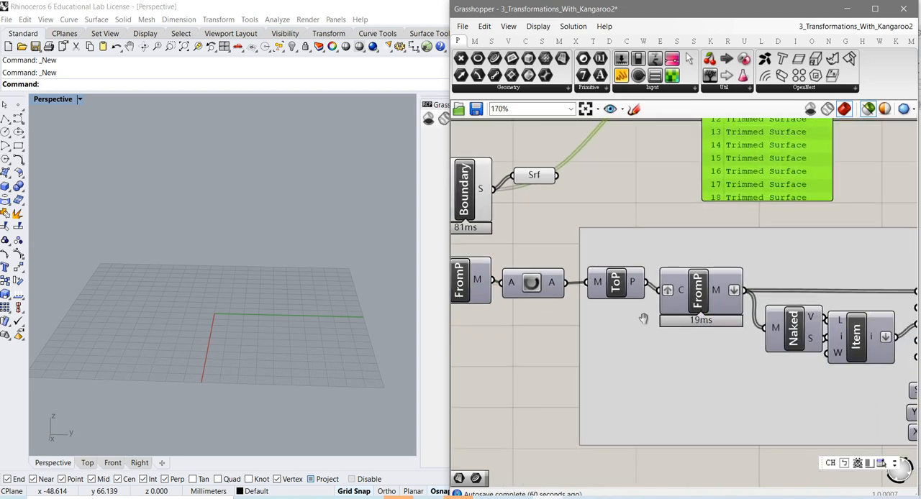
pyautogui.click(539, 287)
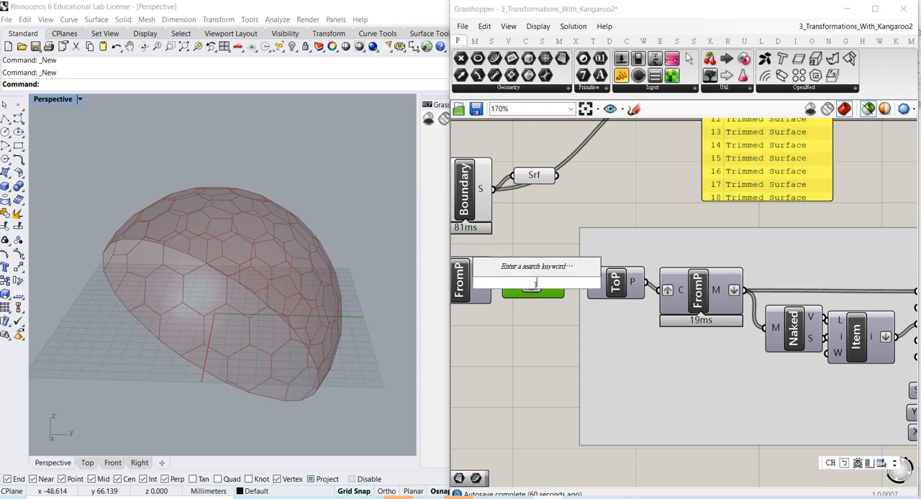
pyautogui.click(536, 320)
pyautogui.click(532, 287)
pyautogui.click(533, 305)
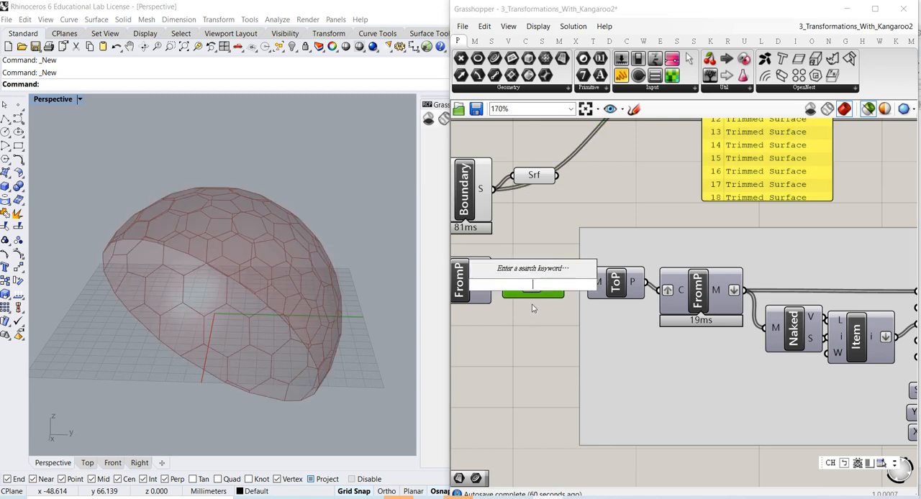
pyautogui.click(533, 313)
pyautogui.click(533, 286)
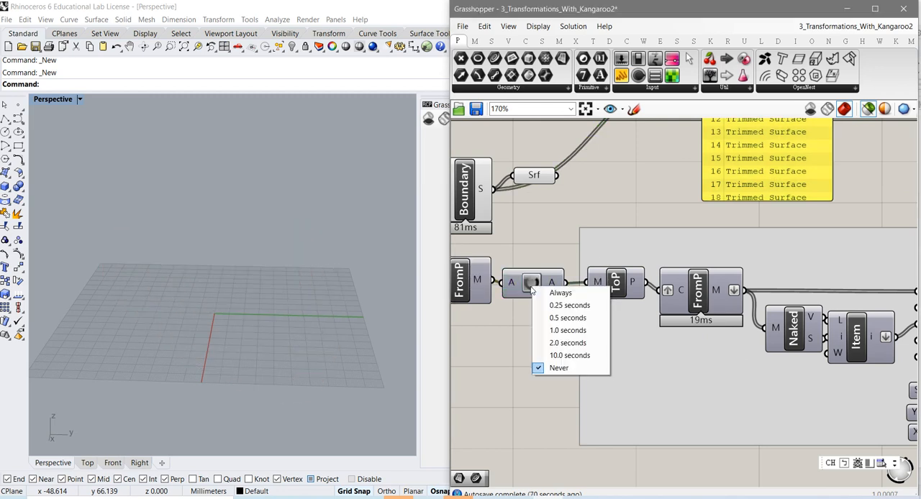
pyautogui.click(521, 316)
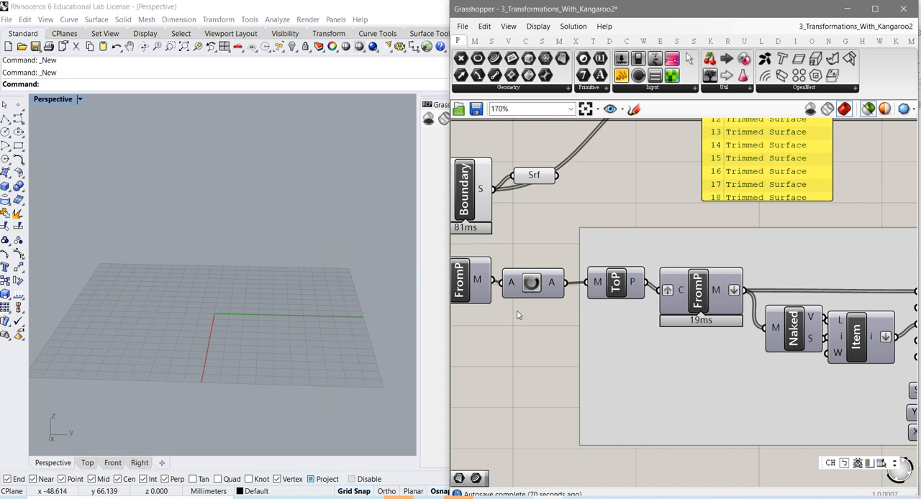
pyautogui.click(533, 284)
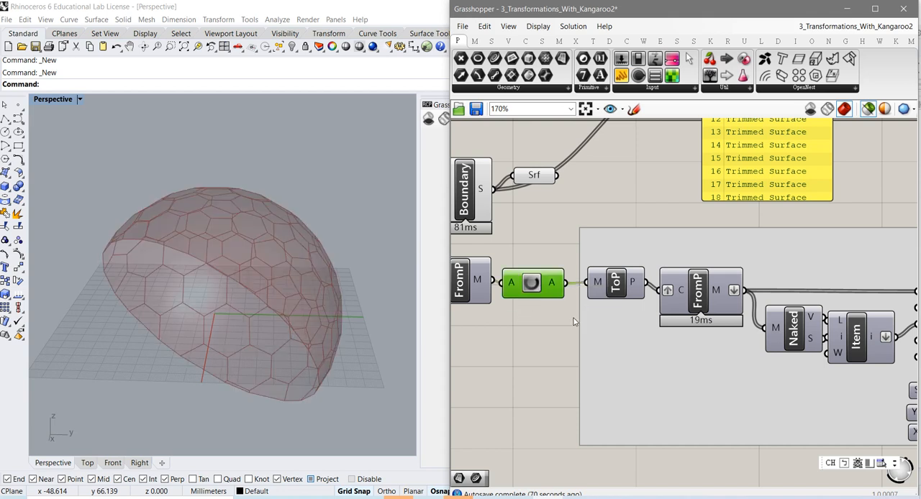
# Turn on the preview of the ToP component that follows the Data Dam
pyautogui.click(619, 290)
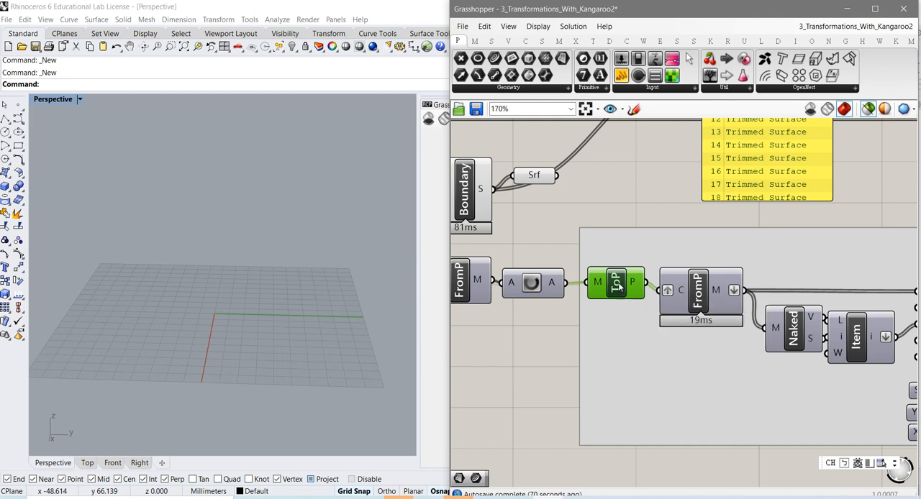
pyautogui.rightClick(619, 290)
pyautogui.click(642, 305)
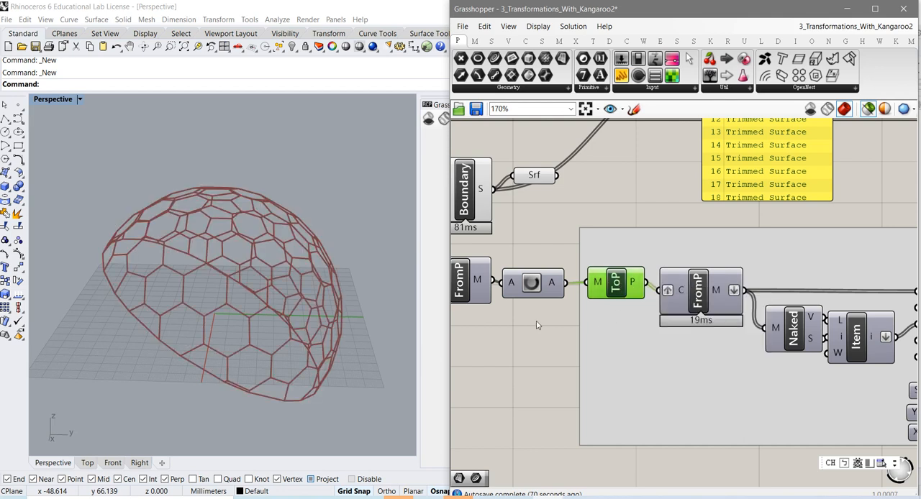
pyautogui.moveTo(655, 344); pyautogui.dragTo(601, 338, button='right')
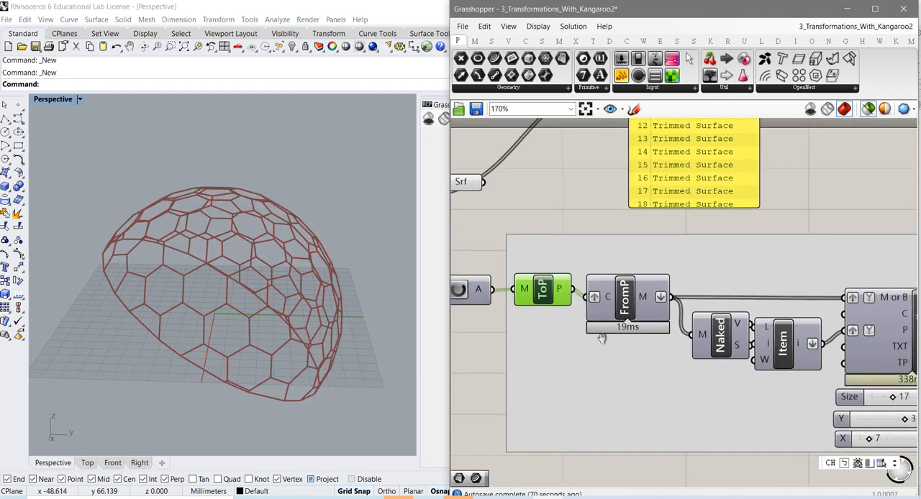
# Select the FromP component after ToP and nudge the Naked component slightly away from Item
pyautogui.click(625, 306)
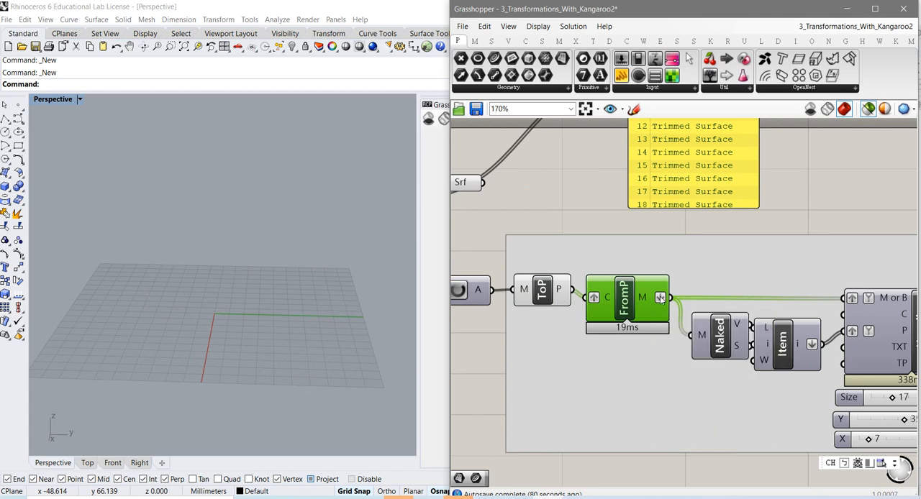
pyautogui.moveTo(583, 333); pyautogui.dragTo(557, 329, button='right')
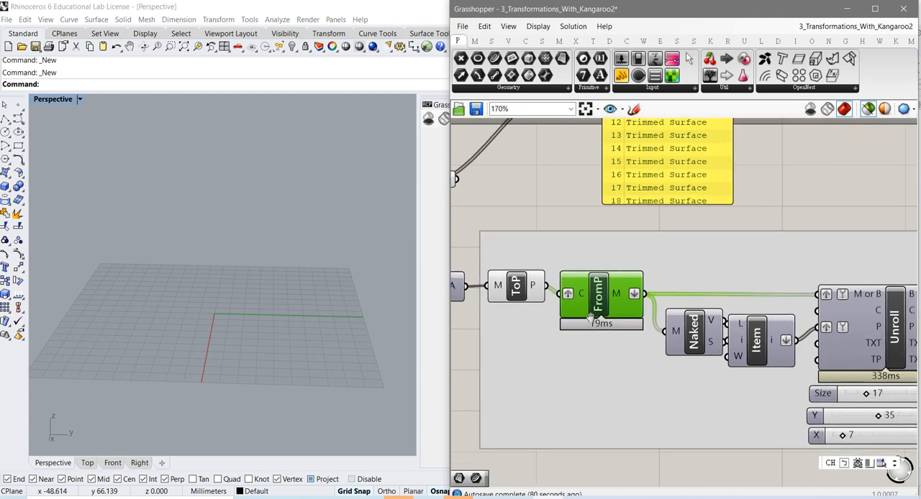
pyautogui.click(691, 336)
pyautogui.moveTo(691, 336); pyautogui.dragTo(686, 333)
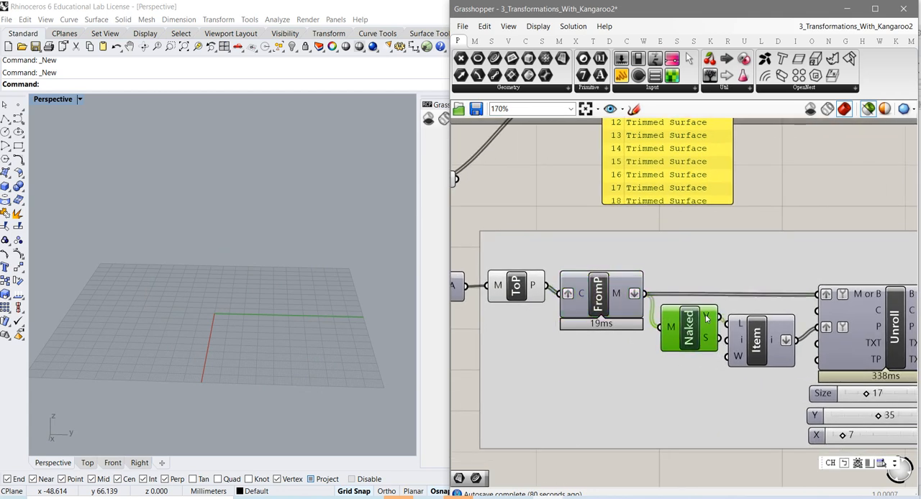
# Move the list panel above Unroll, wire the Naked component's V output into it and scroll through its point lists
pyautogui.moveTo(707, 293); pyautogui.dragTo(630, 326, button='right')
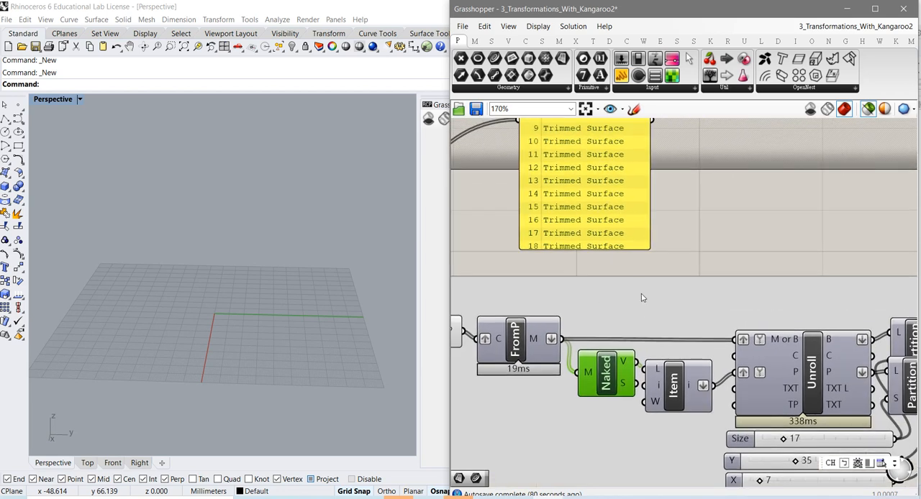
pyautogui.moveTo(742, 301); pyautogui.dragTo(684, 300, button='right')
pyautogui.moveTo(561, 227); pyautogui.dragTo(750, 267)
pyautogui.moveTo(579, 362); pyautogui.dragTo(648, 157)
pyautogui.moveTo(627, 216); pyautogui.dragTo(597, 312, button='right')
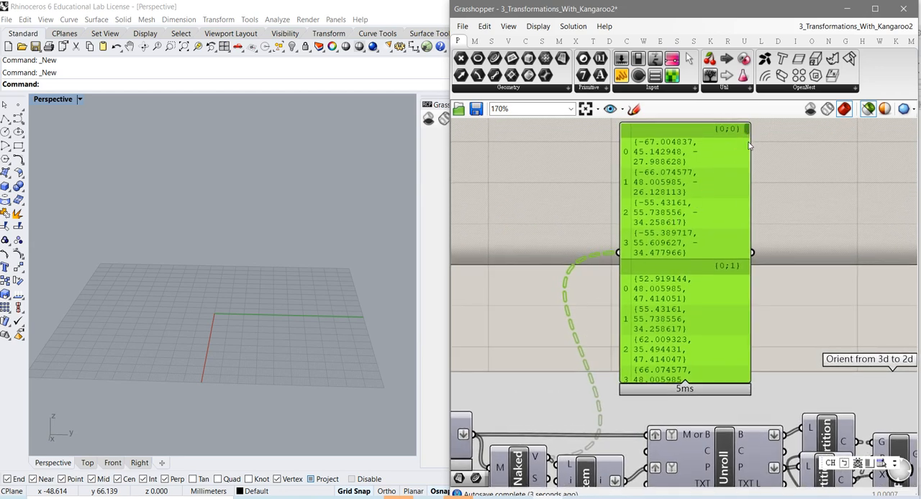
pyautogui.moveTo(746, 137); pyautogui.dragTo(730, 302)
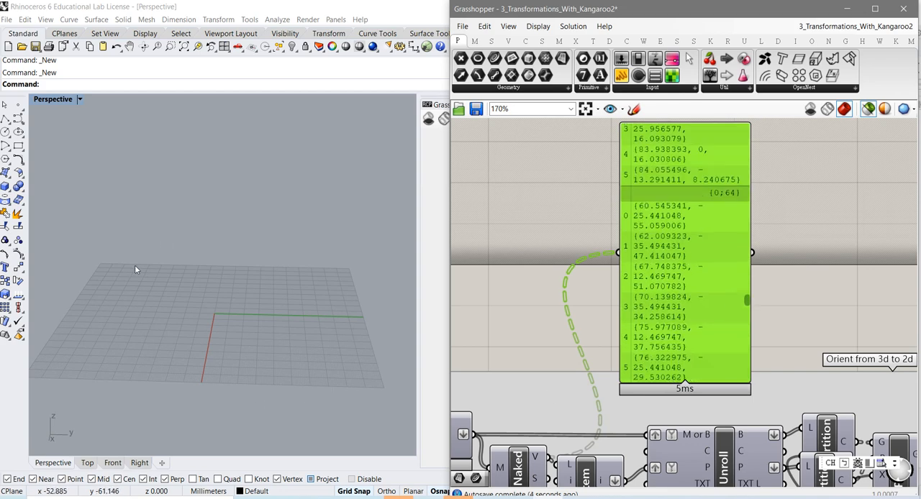
# Turn on the preview of the Naked component and examine its vertex points on the dome
pyautogui.moveTo(536, 362); pyautogui.dragTo(581, 267, button='right')
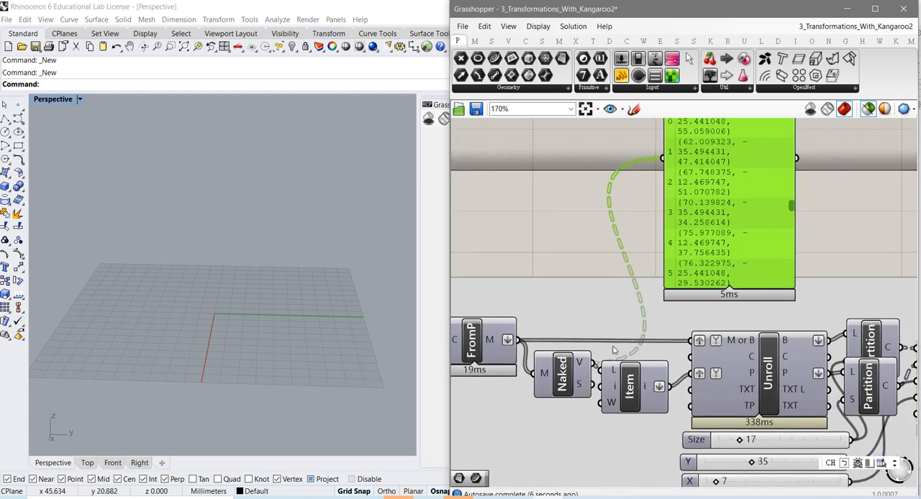
pyautogui.click(568, 380)
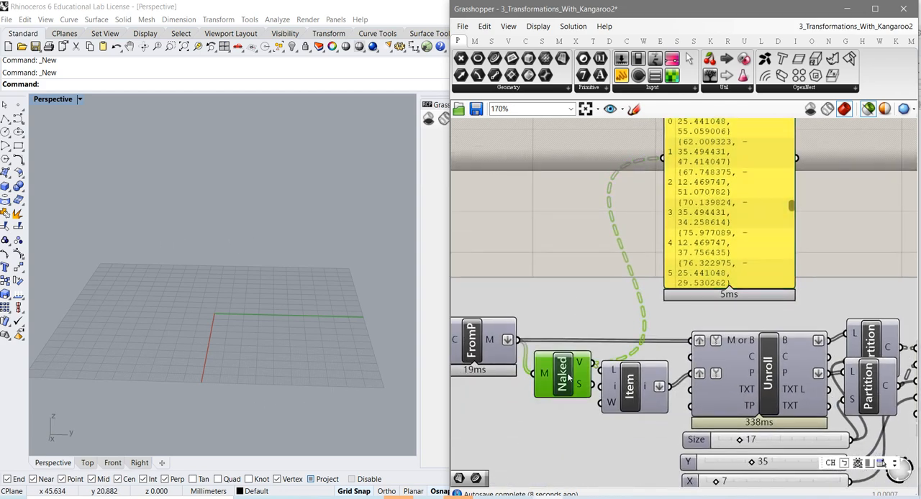
pyautogui.rightClick(568, 377)
pyautogui.click(600, 394)
pyautogui.moveTo(308, 334)
pyautogui.mouseDown(button='right')
pyautogui.moveTo(295, 334)
pyautogui.moveTo(277, 311)
pyautogui.moveTo(252, 339)
pyautogui.moveTo(310, 344)
pyautogui.mouseUp(button='right')
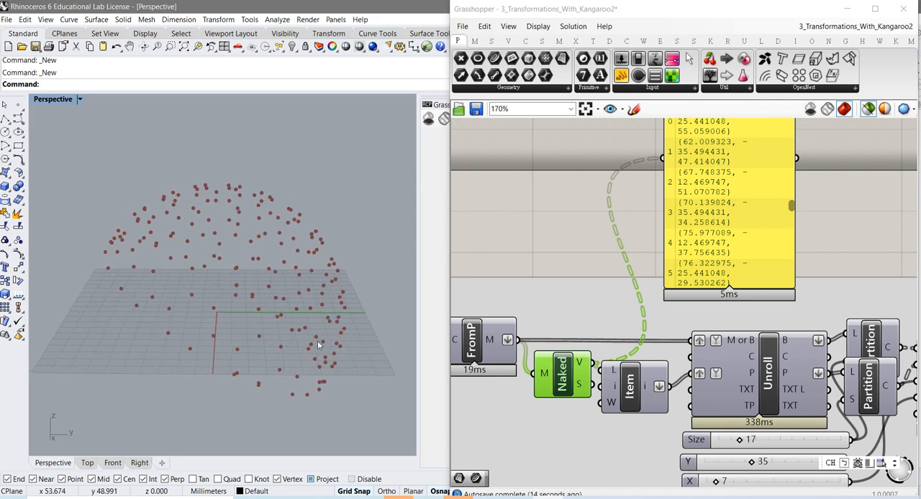
# Replace the panel's source with the FromP component's M output and select Naked to compare its points
pyautogui.click(475, 354)
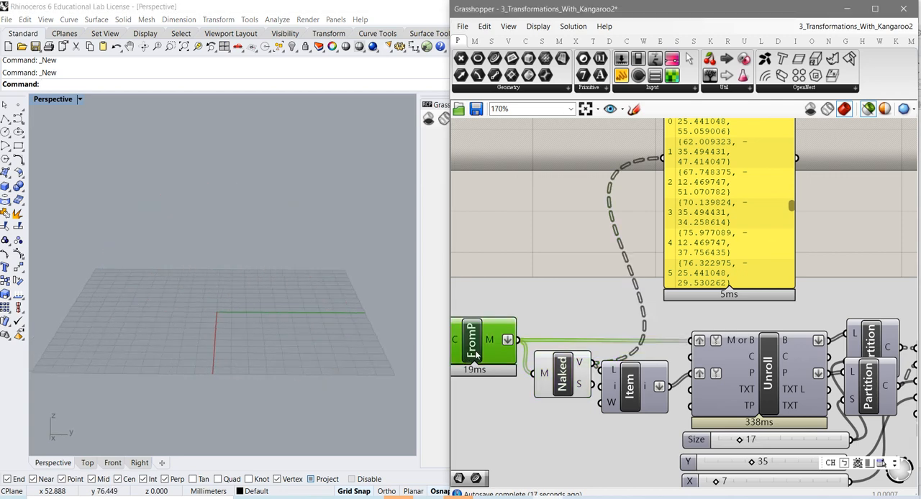
pyautogui.moveTo(516, 341); pyautogui.dragTo(664, 171)
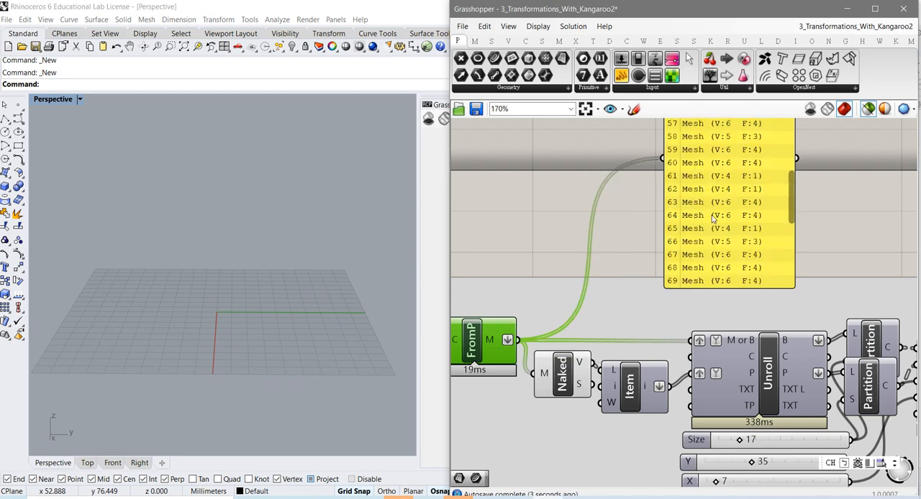
pyautogui.click(564, 385)
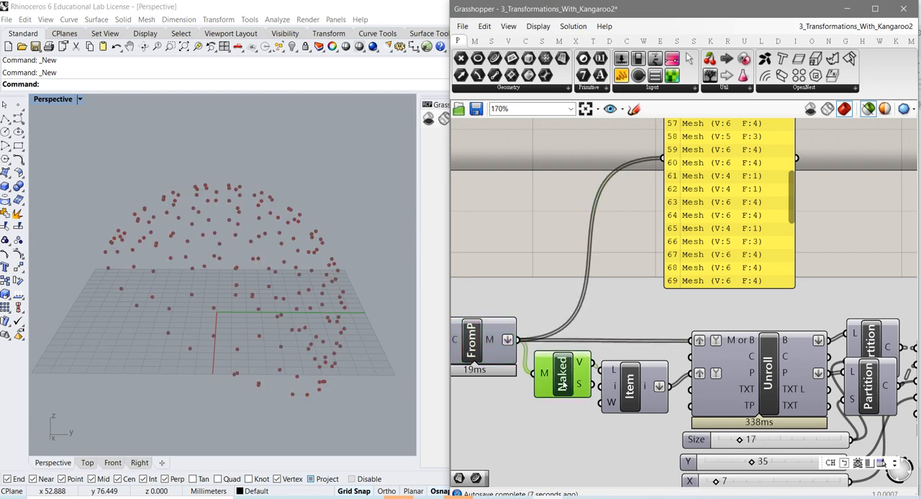
# Preview the Item component's points from several angles, followed by the Unroll component's flattened geometry
pyautogui.click(630, 396)
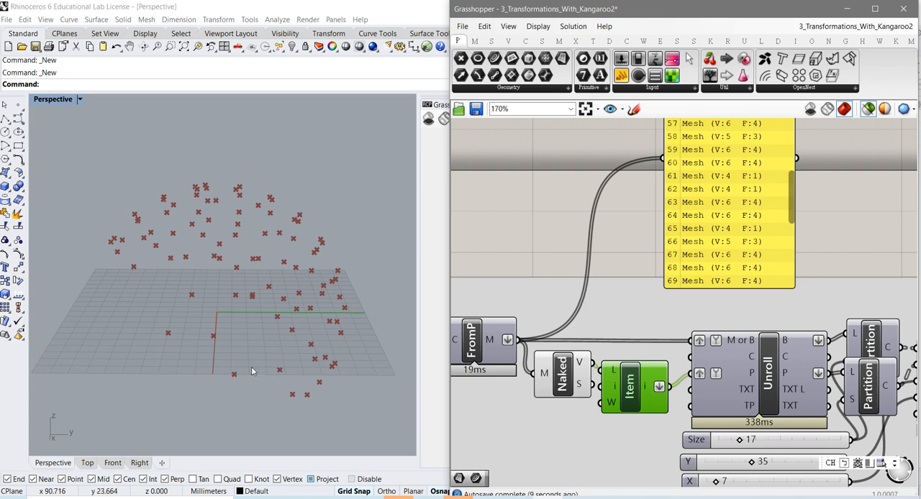
pyautogui.moveTo(254, 370)
pyautogui.mouseDown(button='right')
pyautogui.moveTo(271, 371)
pyautogui.moveTo(237, 371)
pyautogui.moveTo(250, 383)
pyautogui.mouseUp(button='right')
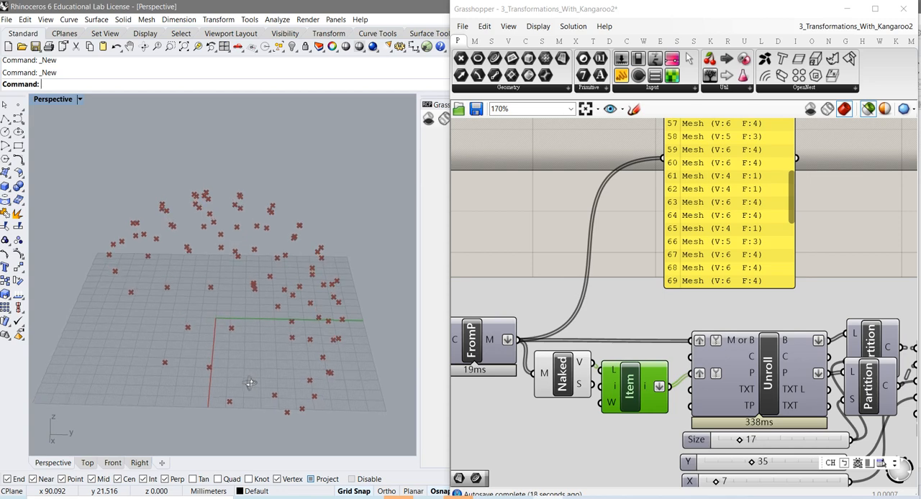
pyautogui.moveTo(257, 360); pyautogui.dragTo(210, 372, button='right')
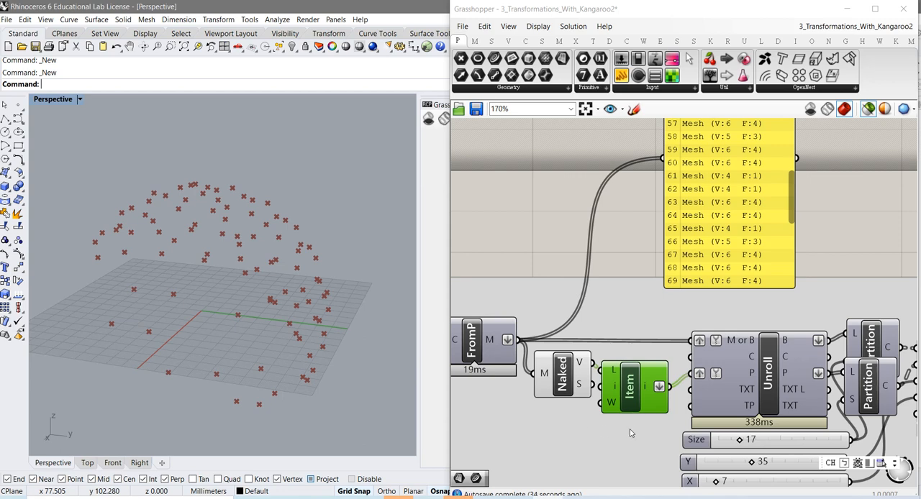
pyautogui.moveTo(629, 435); pyautogui.dragTo(575, 402, button='right')
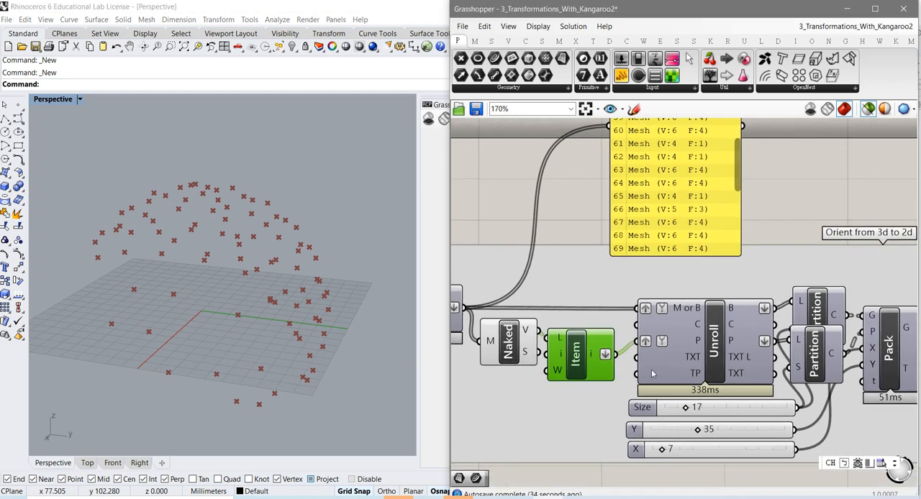
pyautogui.click(717, 353)
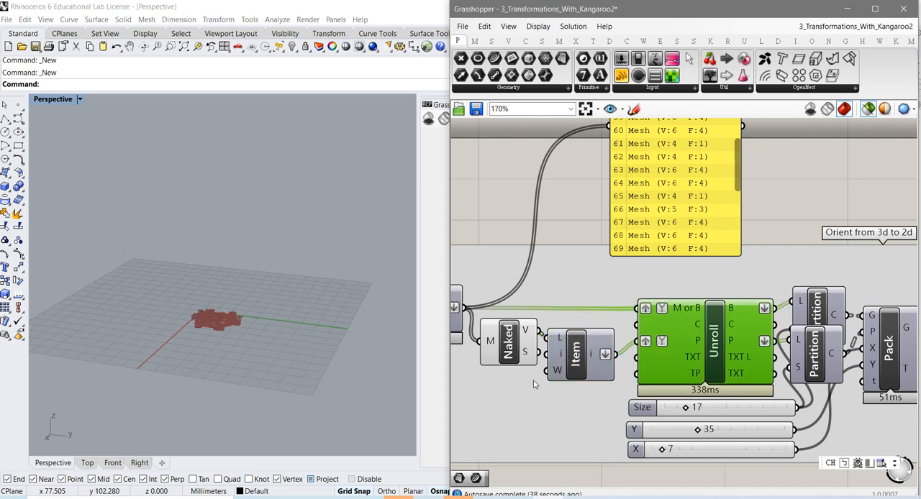
pyautogui.moveTo(533, 384); pyautogui.dragTo(600, 390, button='right')
# Turn on the preview of the FromP component feeding Unroll and examine its mesh faces
pyautogui.click(492, 326)
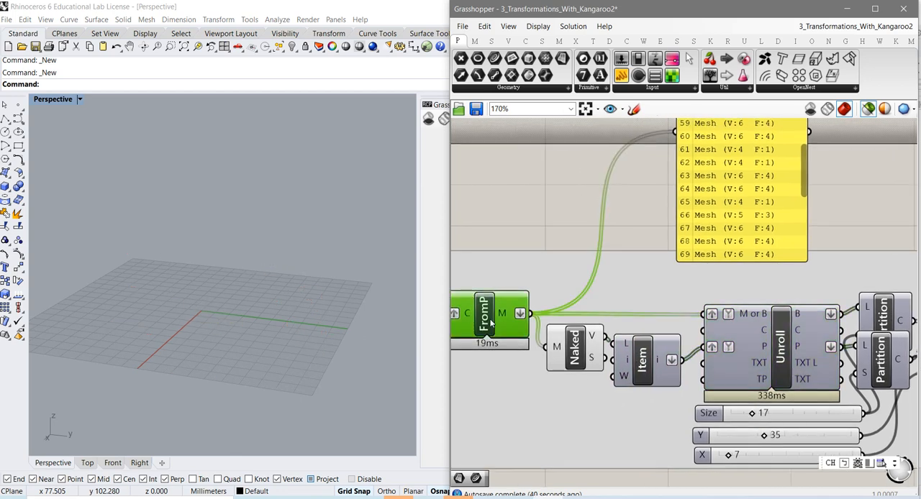
pyautogui.rightClick(492, 324)
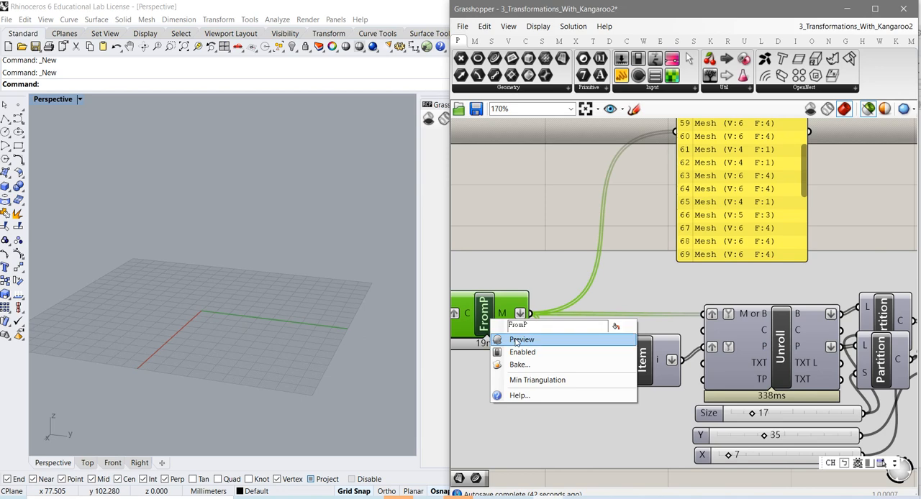
pyautogui.click(518, 340)
pyautogui.moveTo(256, 350); pyautogui.dragTo(228, 325, button='right')
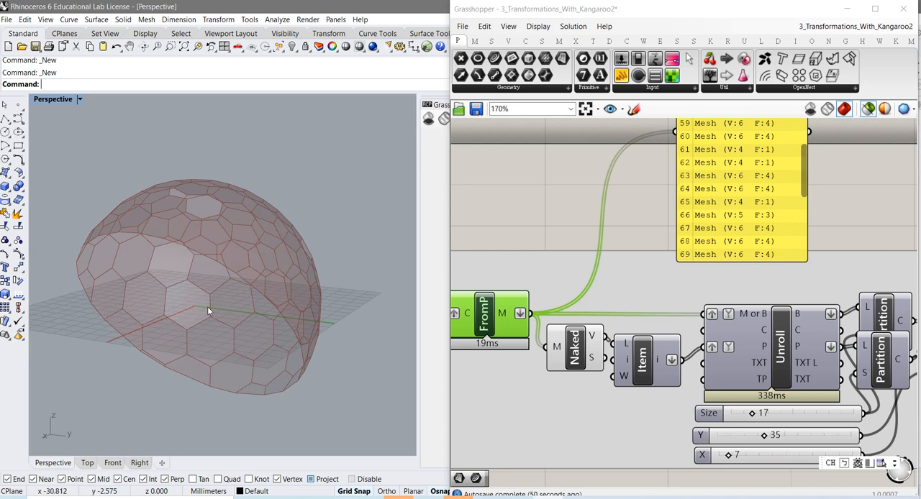
# Select the Unroll component to compare its flattened output with the dome and review its inputs
pyautogui.rightClick(776, 353)
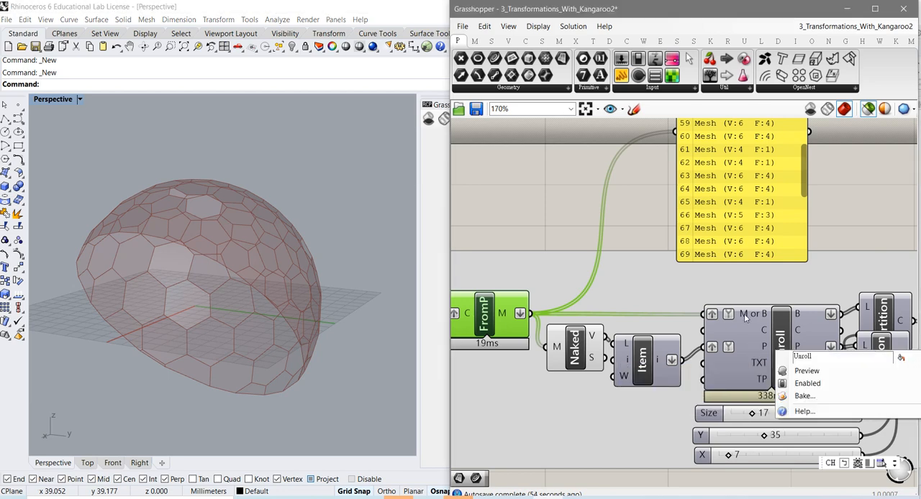
pyautogui.click(746, 322)
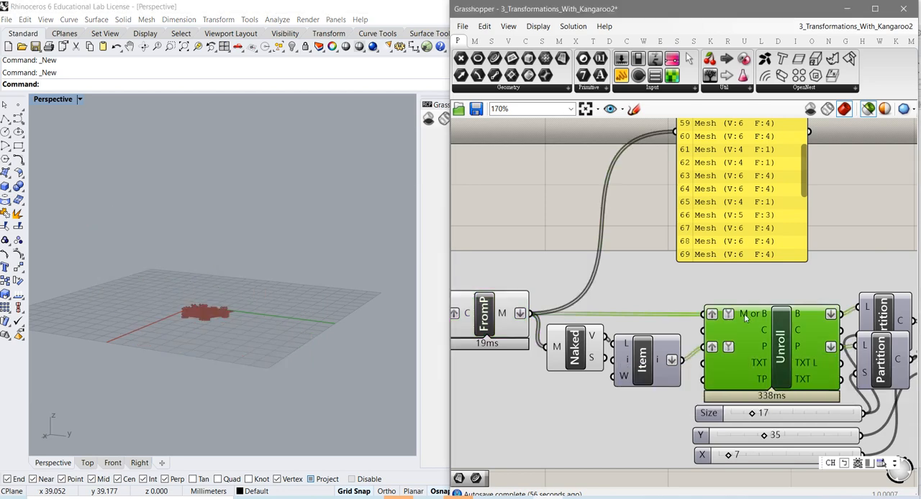
pyautogui.moveTo(746, 319)
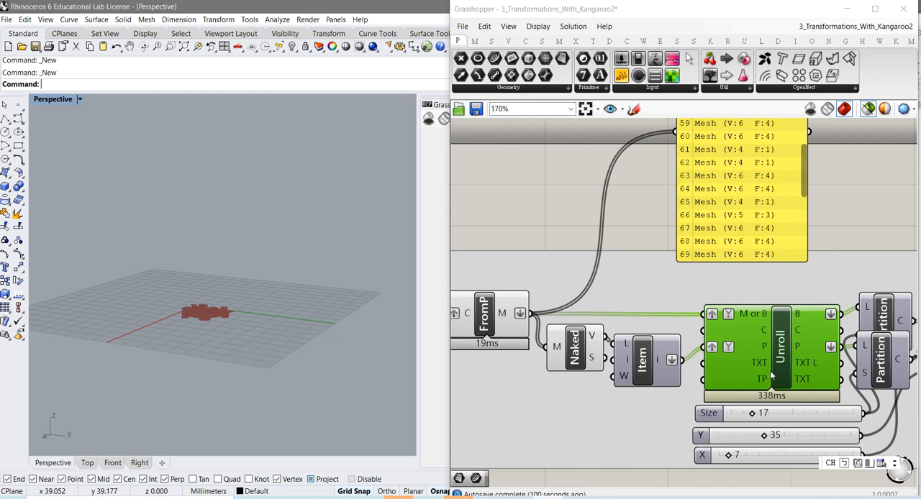
# Move the two overlapping Partition components apart and examine the upper one's stacked polygons up close
pyautogui.moveTo(757, 363); pyautogui.dragTo(622, 335, button='right')
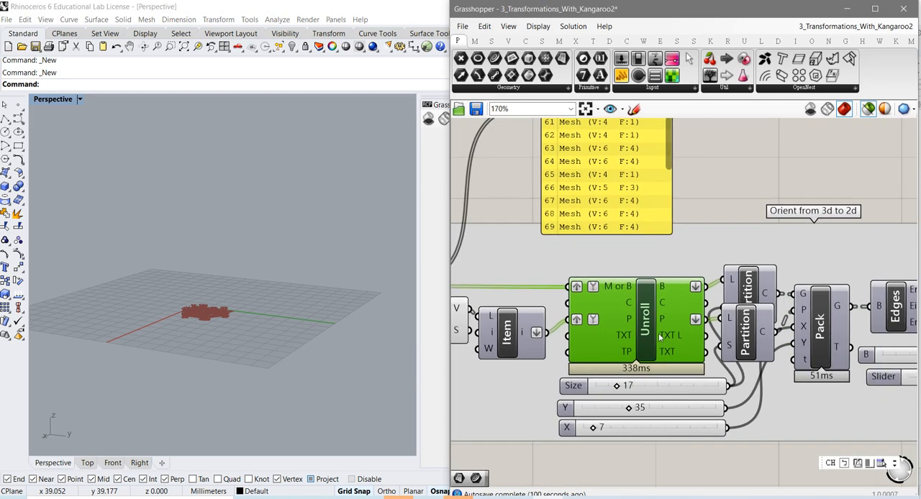
pyautogui.moveTo(744, 330); pyautogui.dragTo(757, 372)
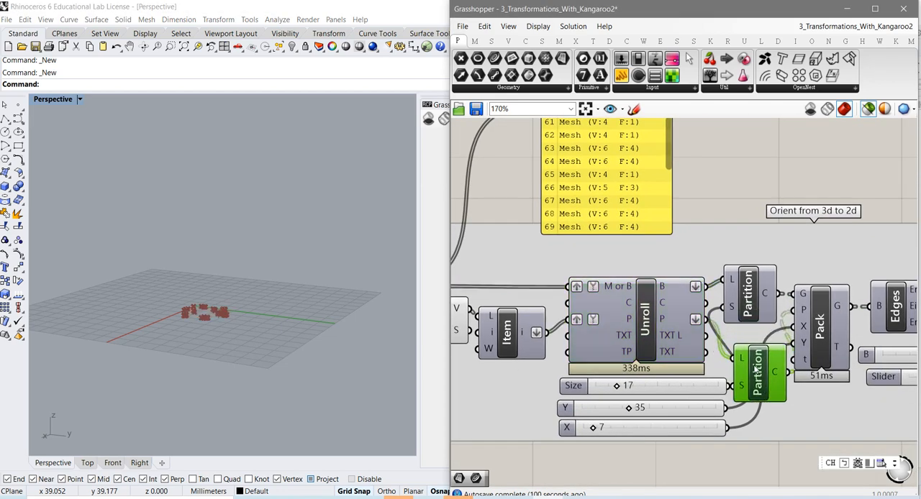
pyautogui.moveTo(749, 303); pyautogui.dragTo(749, 287)
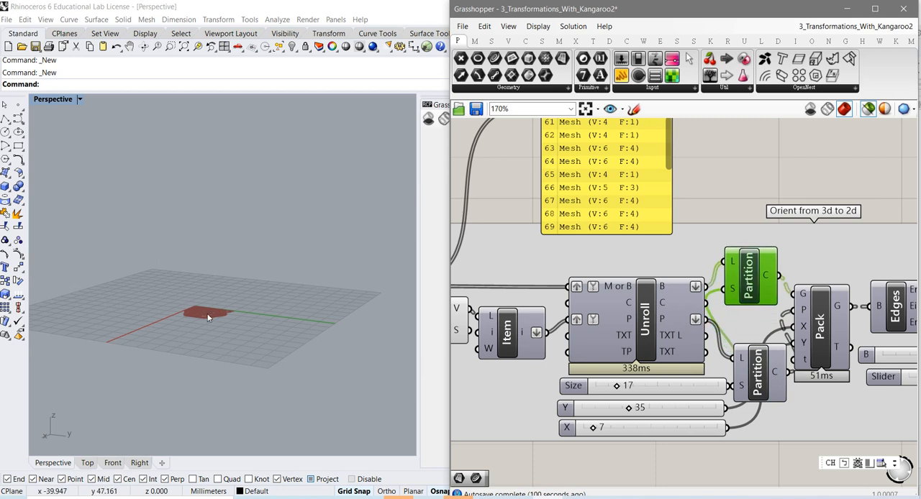
pyautogui.scroll(3, 203, 311)
pyautogui.moveTo(205, 295); pyautogui.dragTo(320, 365, button='right')
pyautogui.scroll(3, 277, 391)
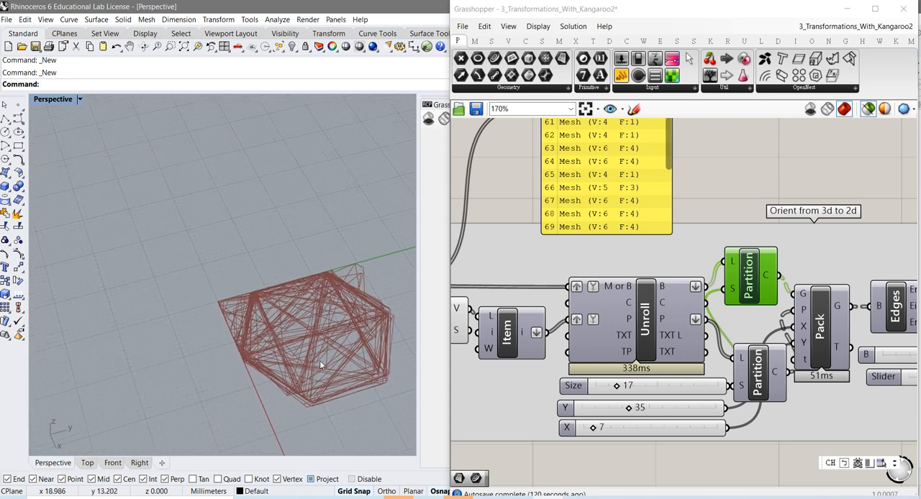
# Move the lower Partition component up beneath the upper one and compare its point output with the upper one's polygons
pyautogui.moveTo(318, 356); pyautogui.dragTo(322, 373, button='right')
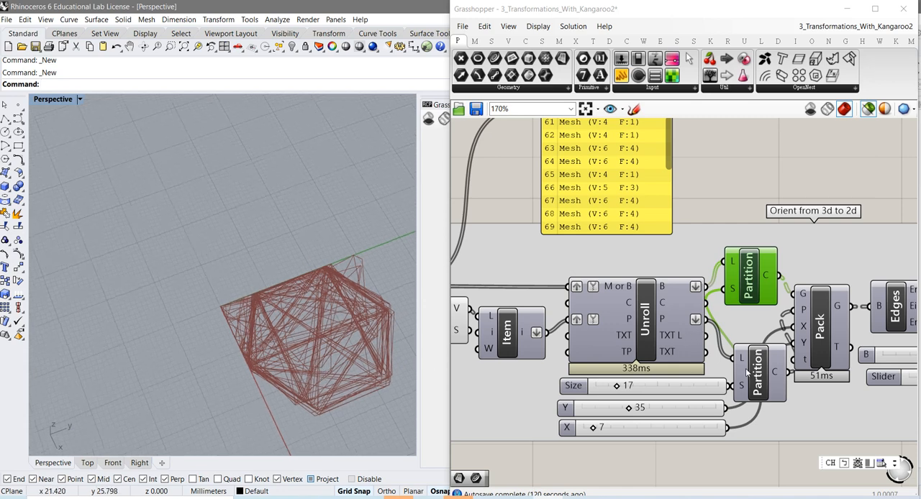
pyautogui.moveTo(758, 382); pyautogui.dragTo(754, 358)
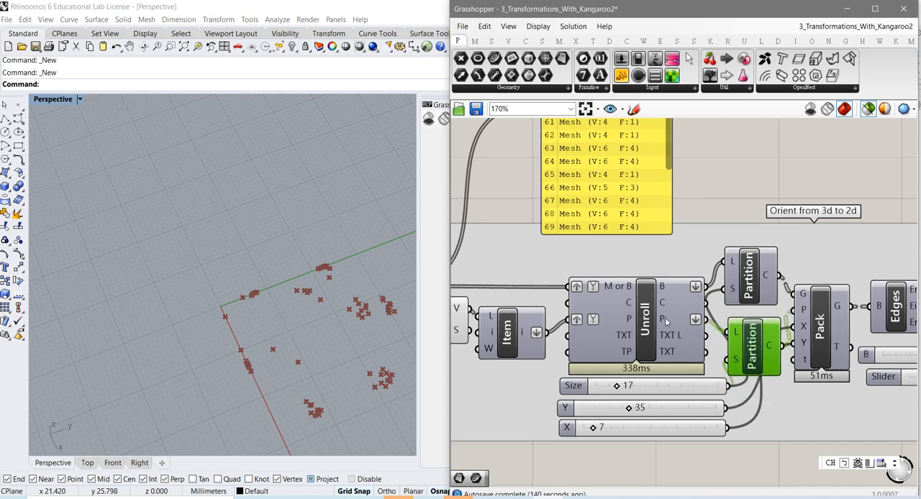
pyautogui.moveTo(665, 322)
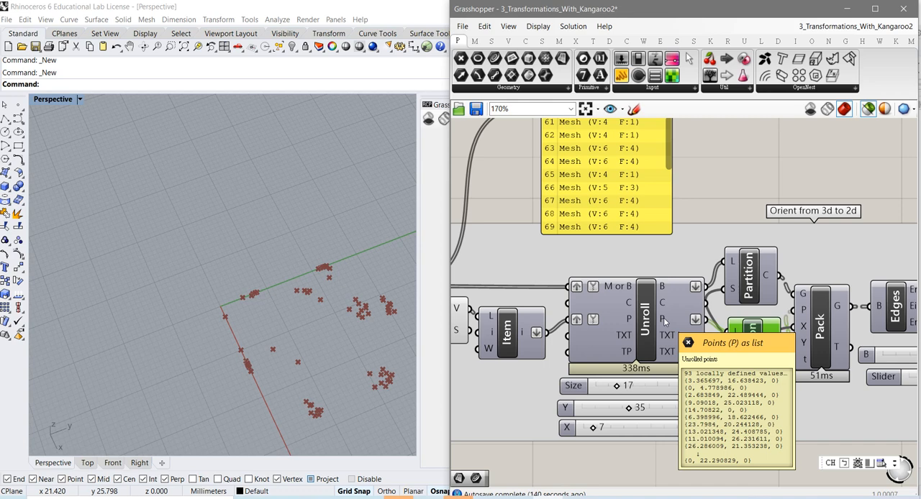
pyautogui.click(749, 287)
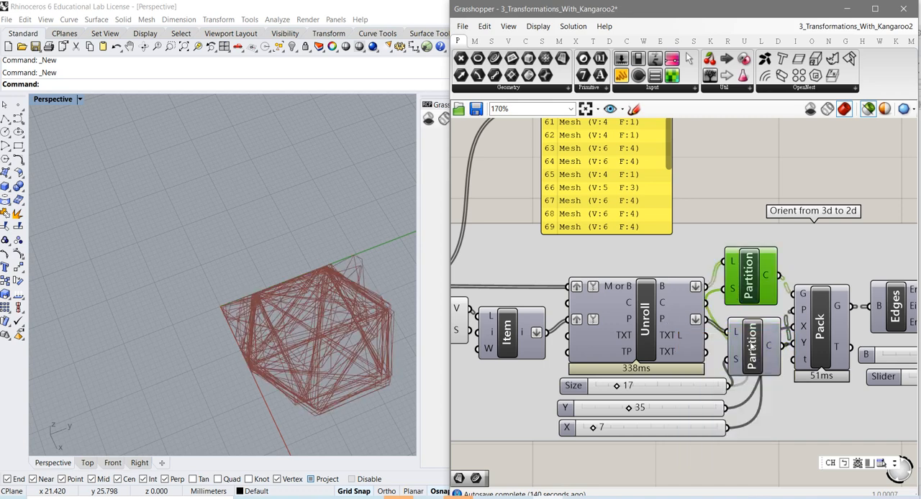
pyautogui.moveTo(752, 346); pyautogui.dragTo(751, 337)
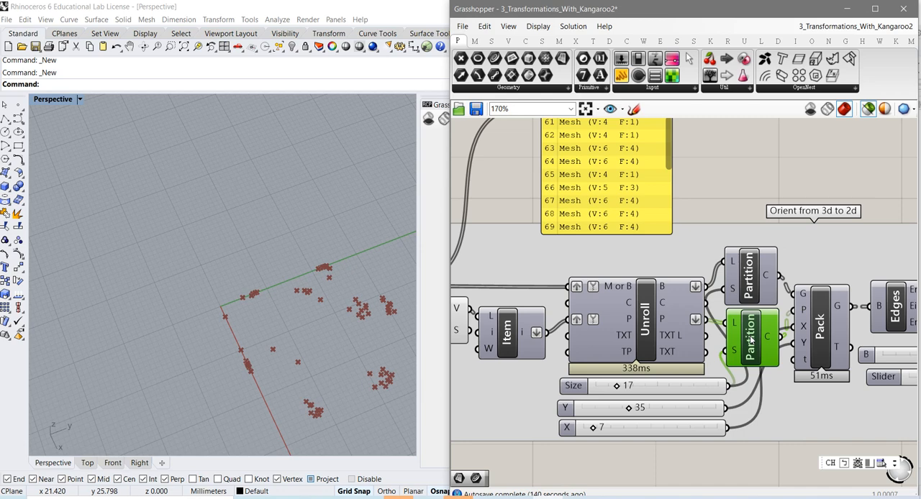
pyautogui.click(750, 286)
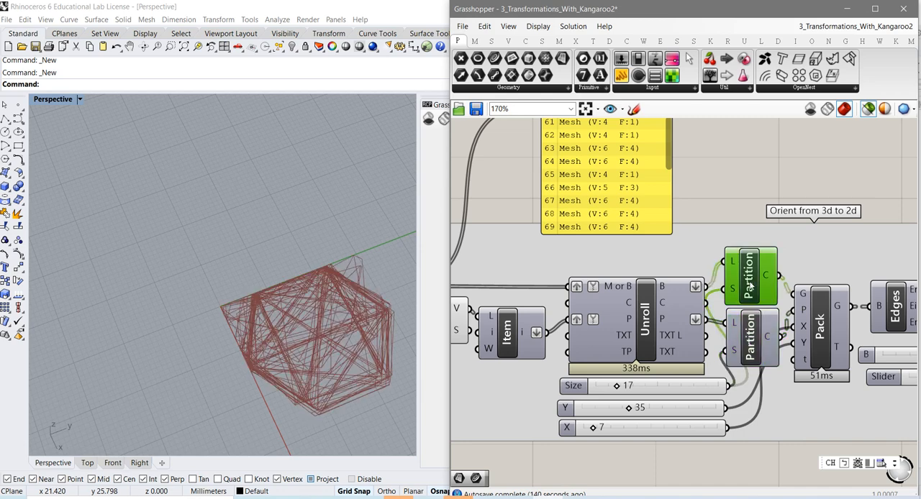
pyautogui.click(756, 329)
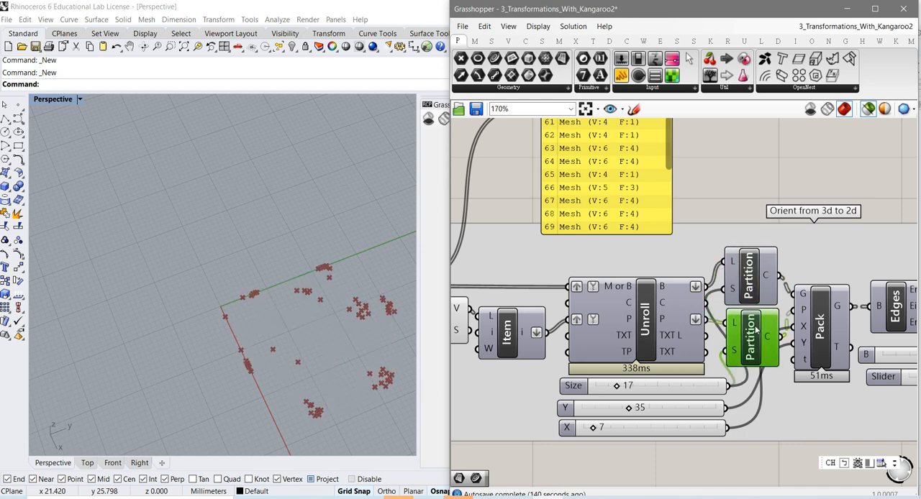
# Select the Pack component and examine its flattened polygons laid out in rows across the ground plane
pyautogui.click(820, 344)
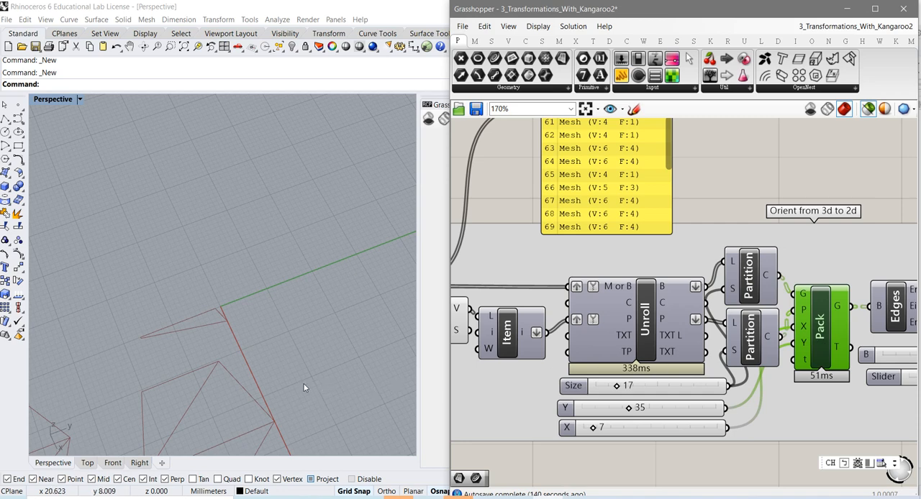
pyautogui.keyDown('shift'); pyautogui.moveTo(356, 308); pyautogui.dragTo(384, 258, button='right'); pyautogui.keyUp('shift')
pyautogui.scroll(-3, 291, 309)
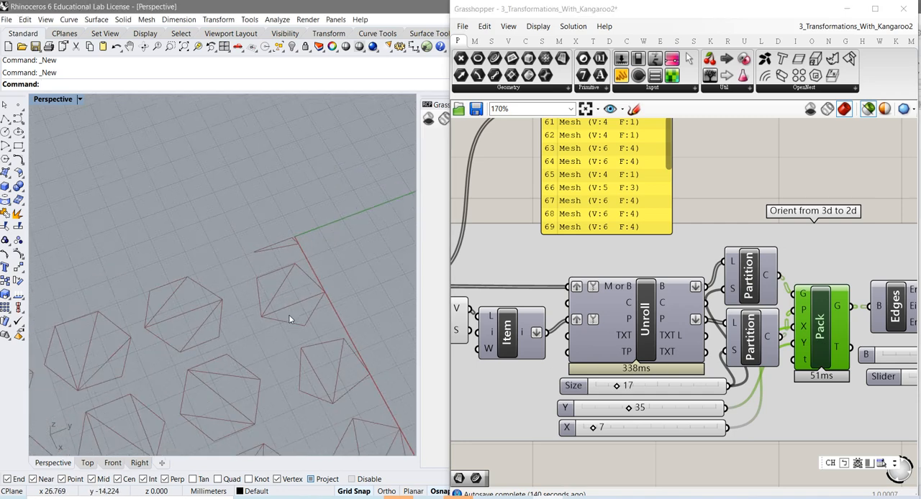
pyautogui.scroll(-2, 259, 363)
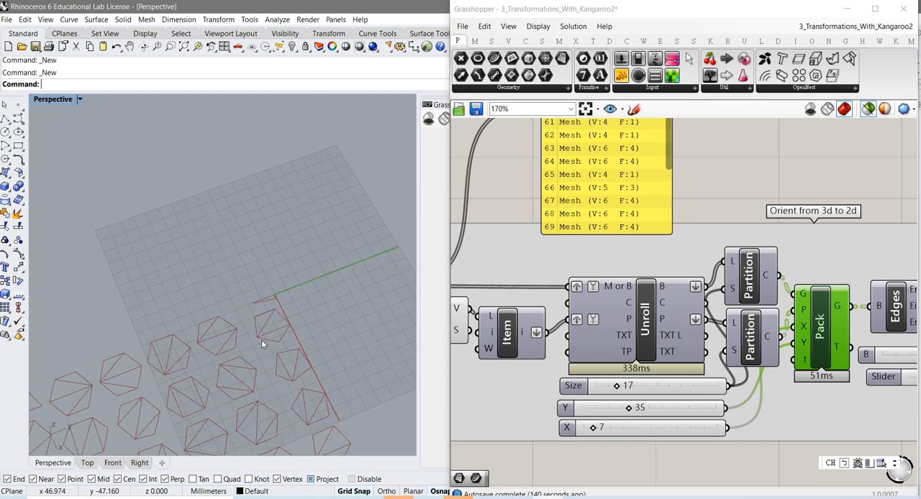
pyautogui.keyDown('shift'); pyautogui.moveTo(261, 339); pyautogui.dragTo(308, 252, button='right'); pyautogui.keyUp('shift')
pyautogui.scroll(-4, 308, 268)
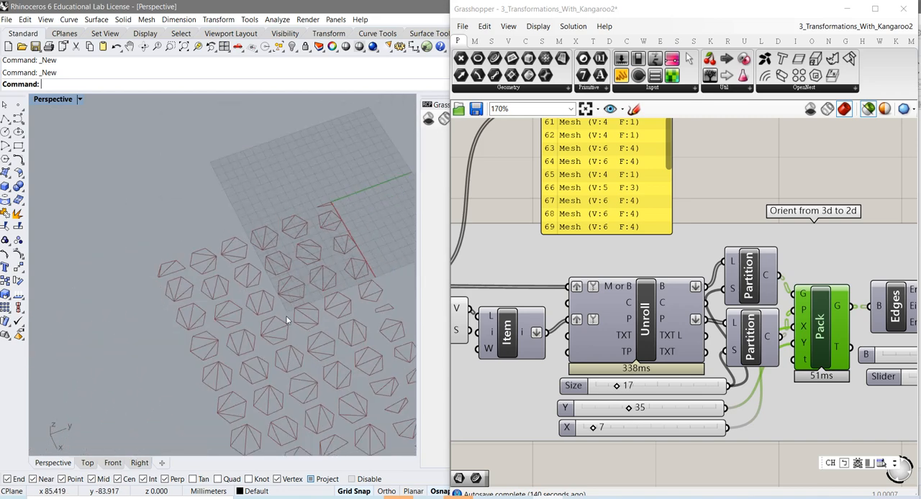
pyautogui.keyDown('shift'); pyautogui.moveTo(288, 310); pyautogui.dragTo(238, 268, button='right'); pyautogui.keyUp('shift')
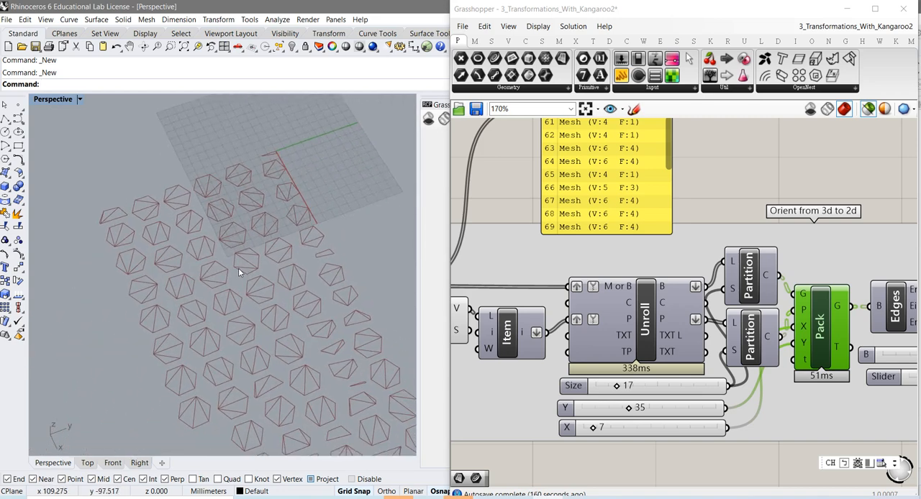
pyautogui.scroll(2, 289, 298)
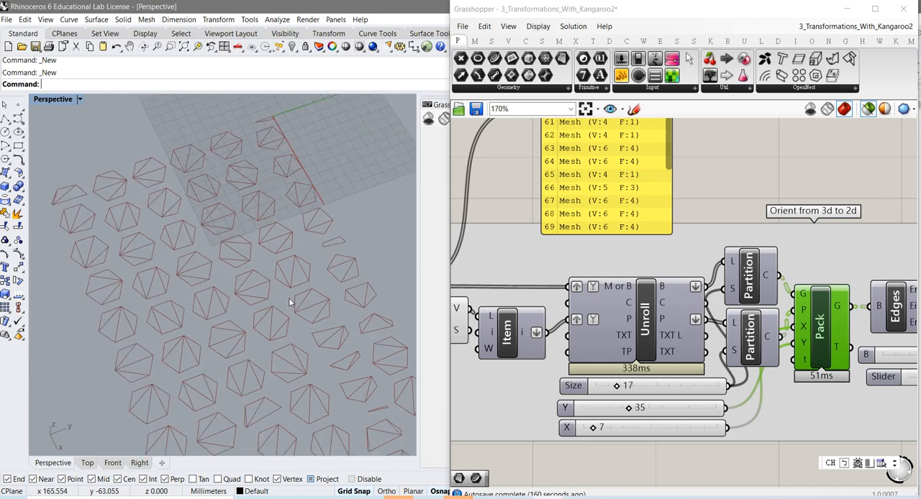
pyautogui.scroll(1, 287, 295)
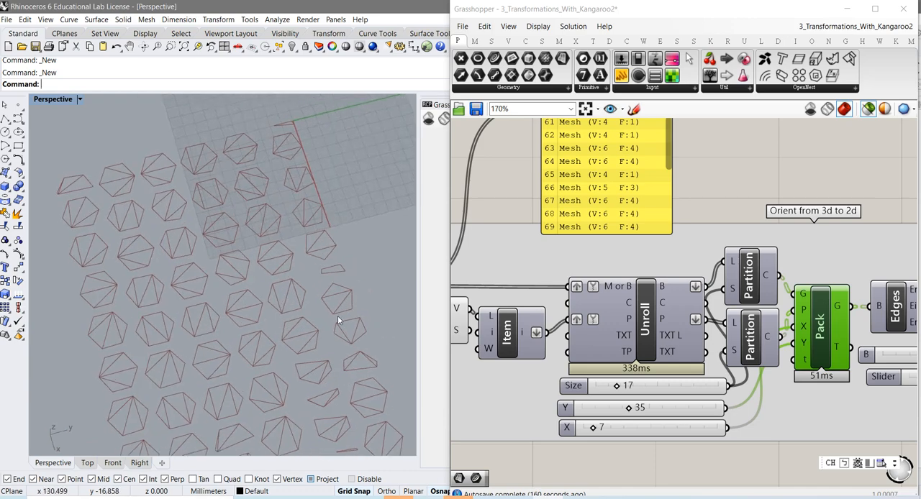
pyautogui.moveTo(338, 320); pyautogui.dragTo(234, 273, button='right')
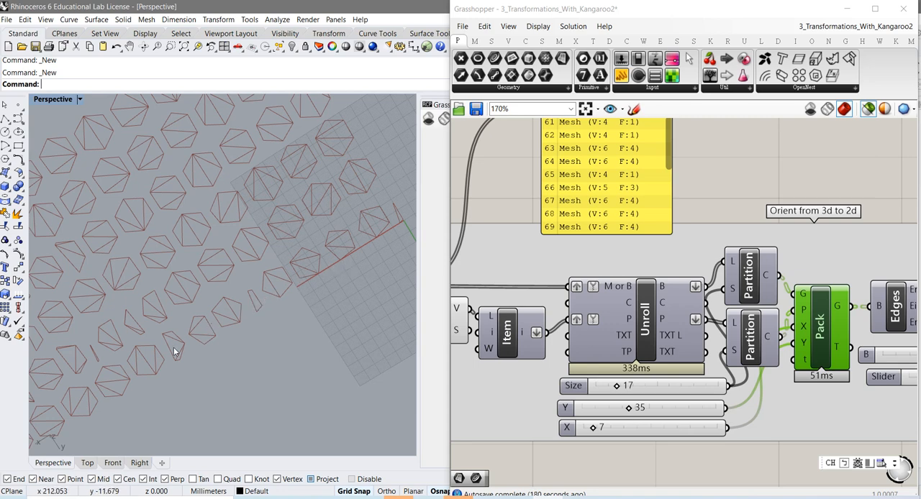
# Try an X spacing of 19 for the Pack layout and finish with X set to 0
pyautogui.scroll(-6, 249, 319)
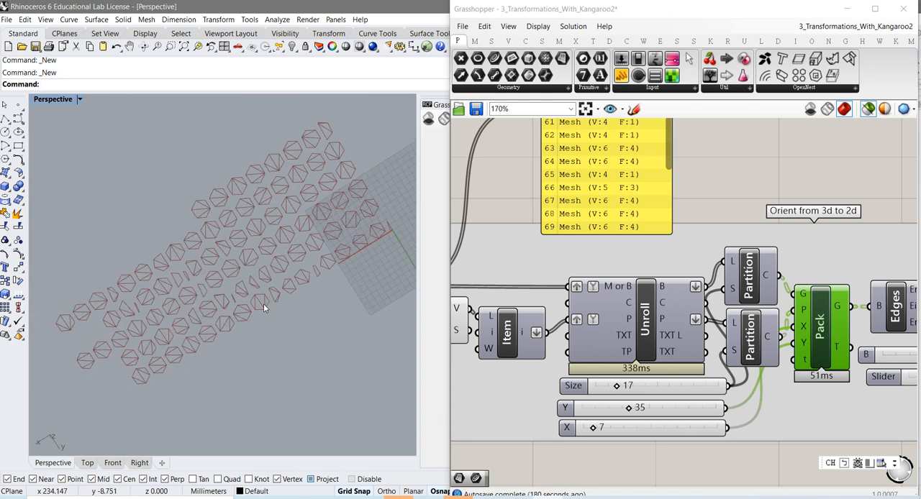
pyautogui.scroll(3, 262, 307)
pyautogui.scroll(2, 203, 286)
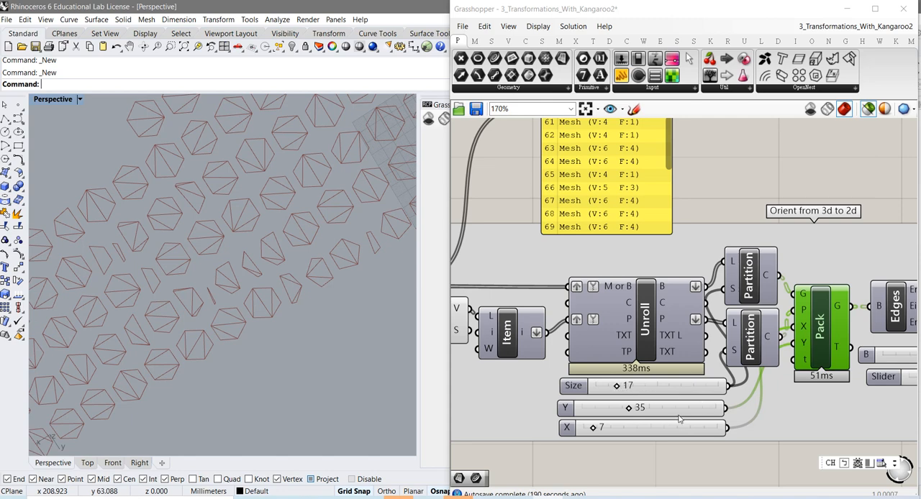
pyautogui.moveTo(595, 429); pyautogui.dragTo(617, 431)
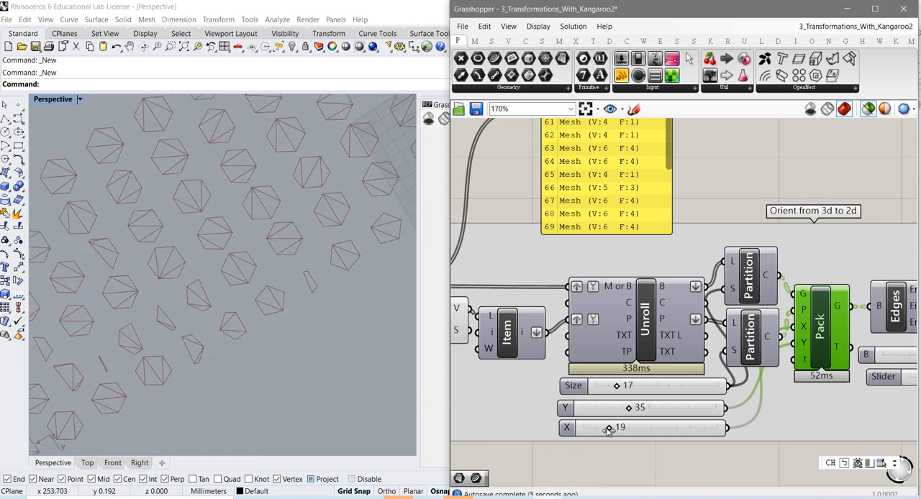
pyautogui.moveTo(609, 428); pyautogui.dragTo(583, 429)
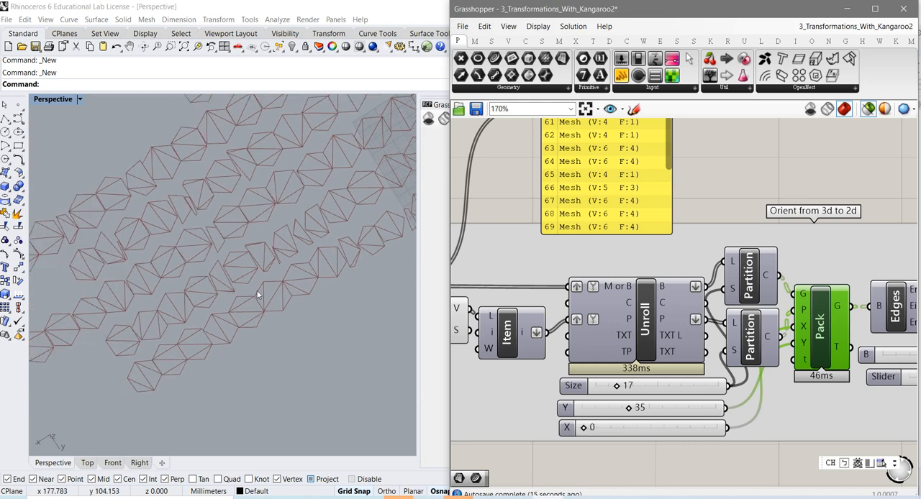
# Examine up close where neighbouring polygons meet along the packed rows
pyautogui.scroll(5, 219, 301)
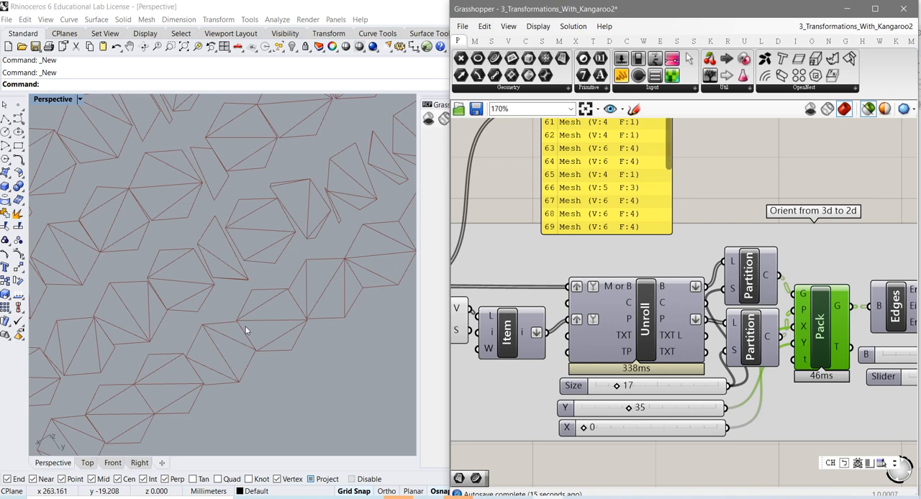
pyautogui.scroll(5, 246, 337)
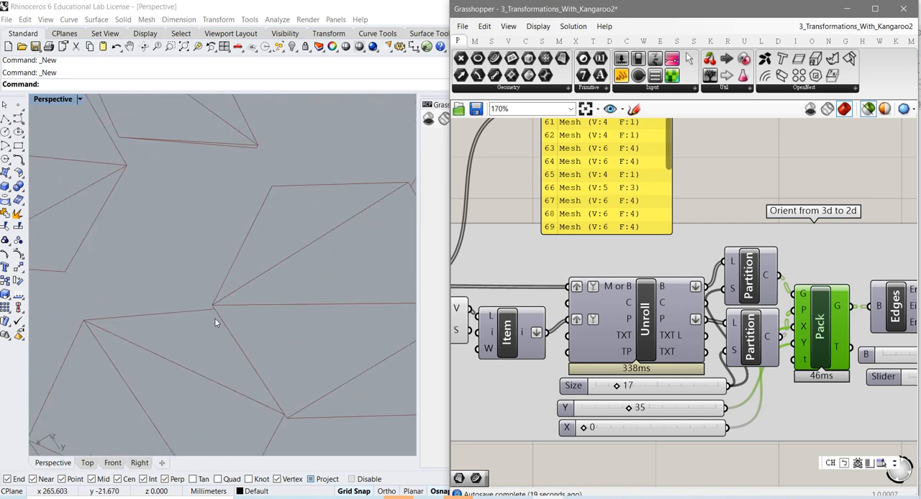
pyautogui.scroll(-5, 215, 318)
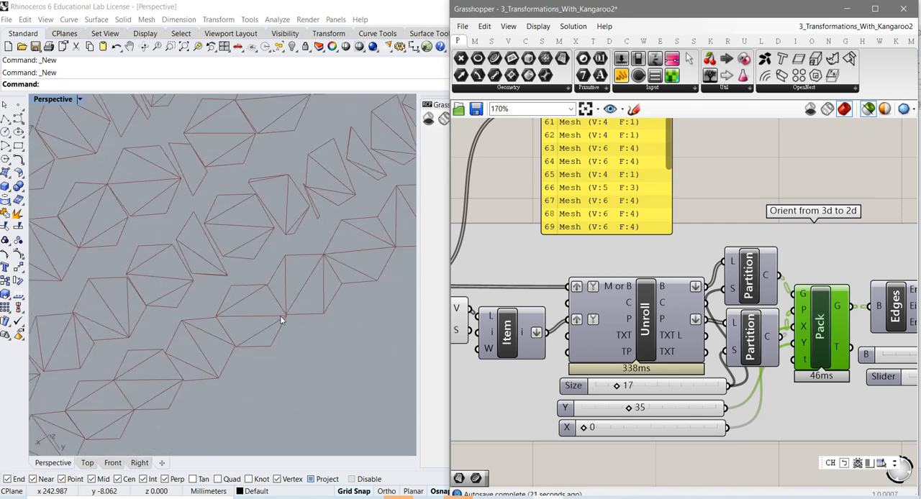
pyautogui.scroll(-1, 182, 378)
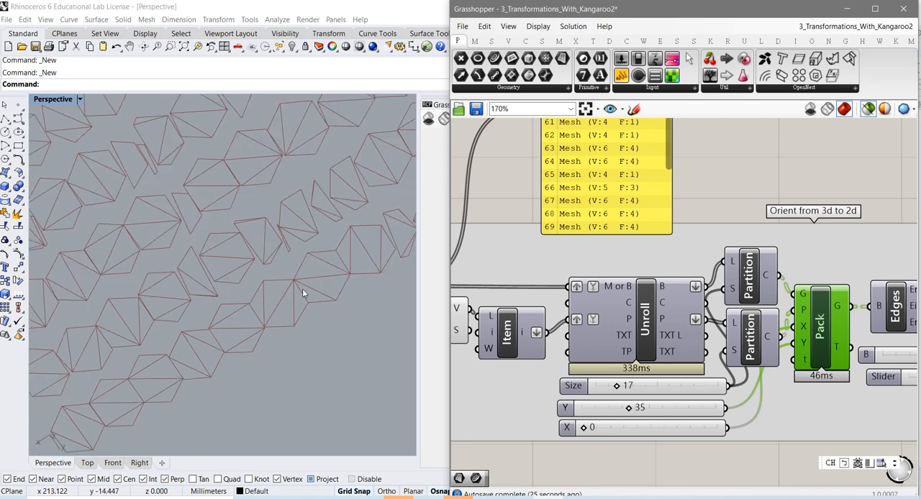
pyautogui.scroll(5, 303, 290)
pyautogui.scroll(-3, 285, 274)
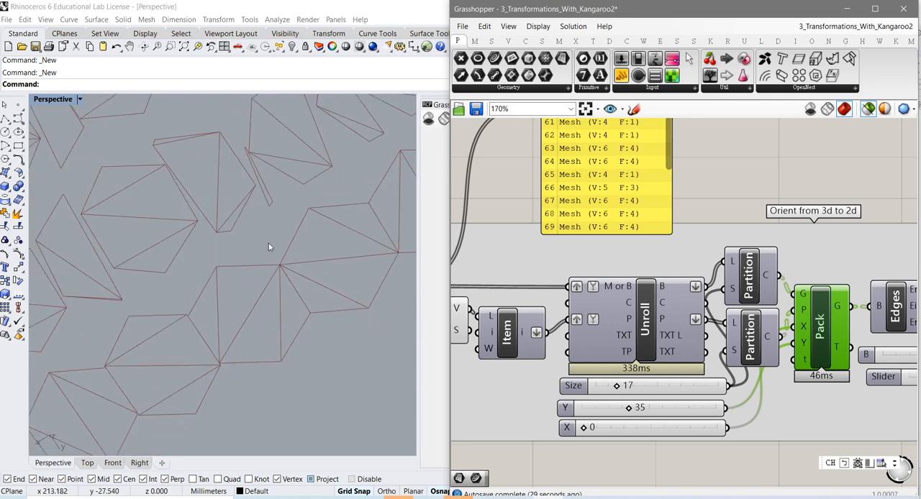
# Inspect the narrow sliver polygon and its gaps to the adjacent pieces in the packed row
pyautogui.scroll(2, 249, 251)
pyautogui.scroll(5, 234, 227)
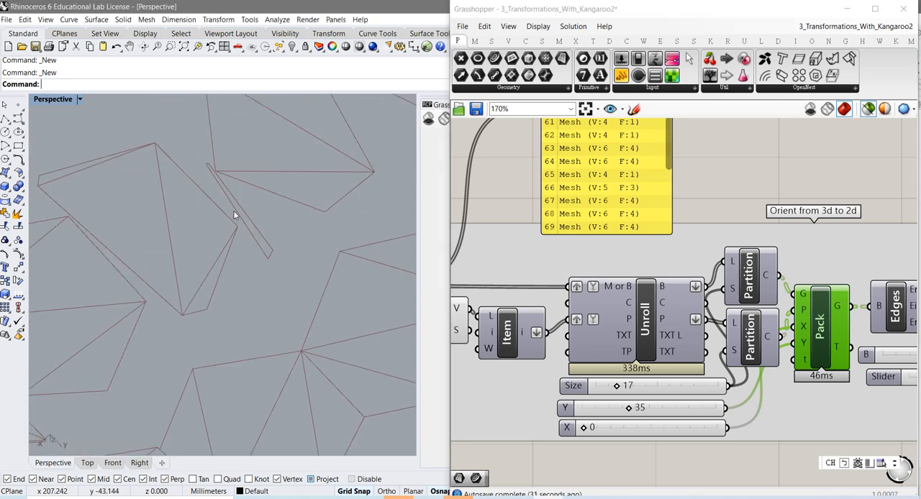
pyautogui.scroll(-3, 198, 154)
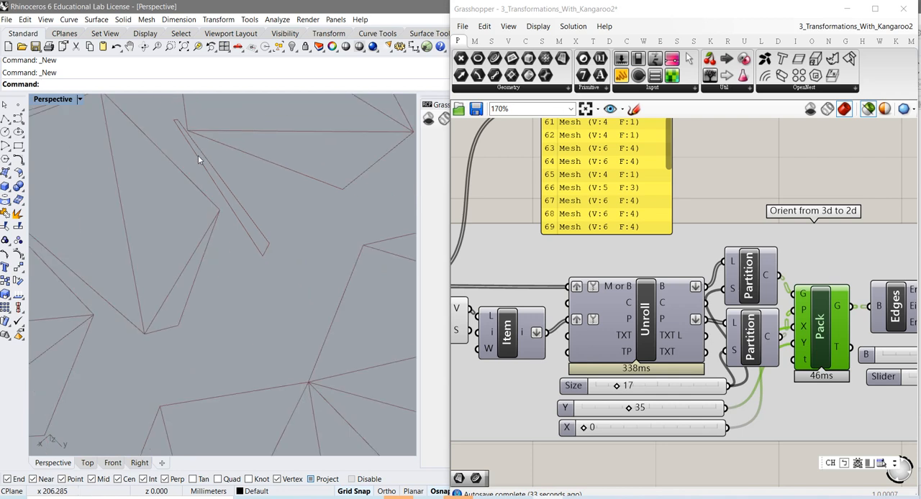
pyautogui.scroll(3, 188, 133)
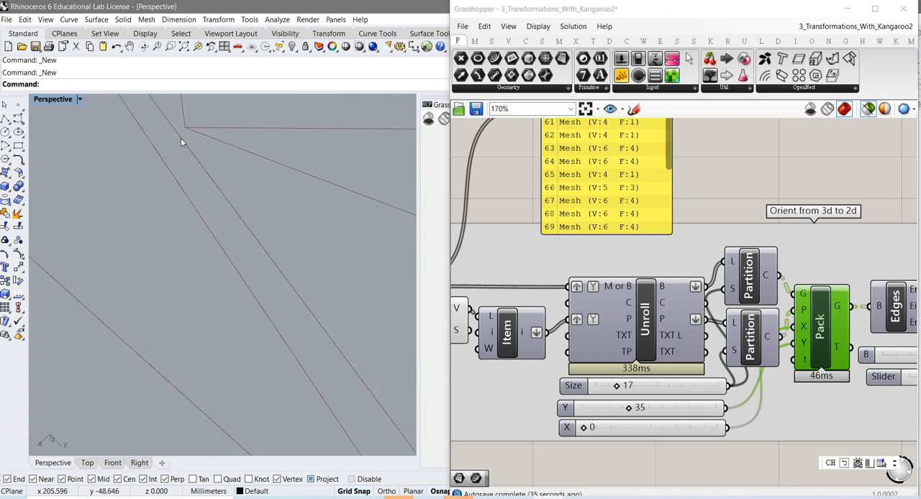
pyautogui.scroll(-3, 182, 141)
pyautogui.scroll(3, 184, 143)
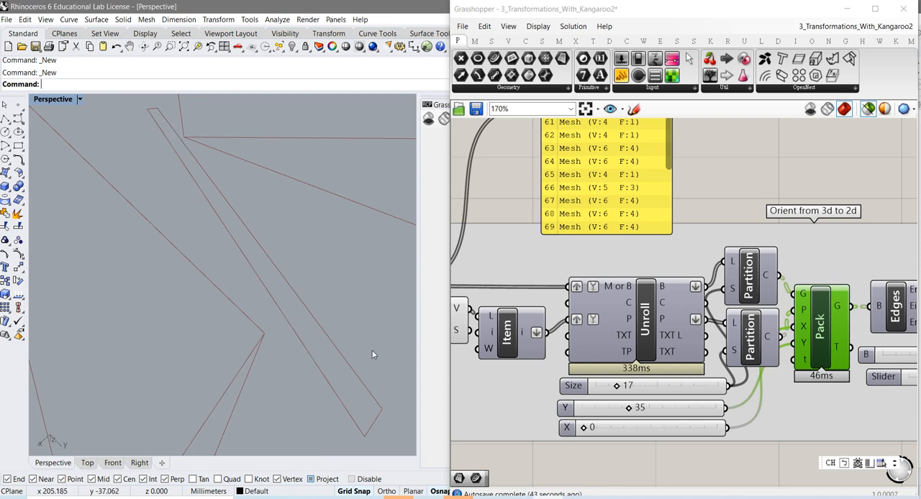
pyautogui.scroll(-6, 312, 331)
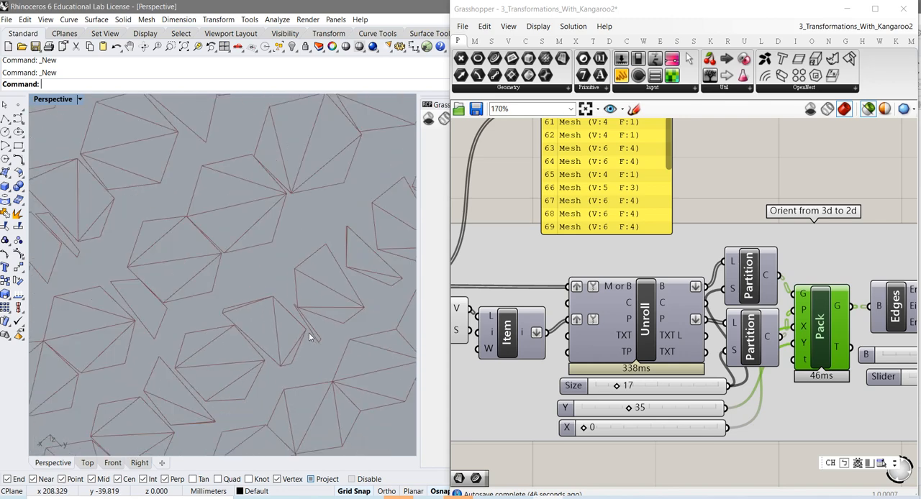
# Set the Partition Size slider to 14 and review the whole rearranged layout of polygon rows
pyautogui.scroll(-4, 309, 337)
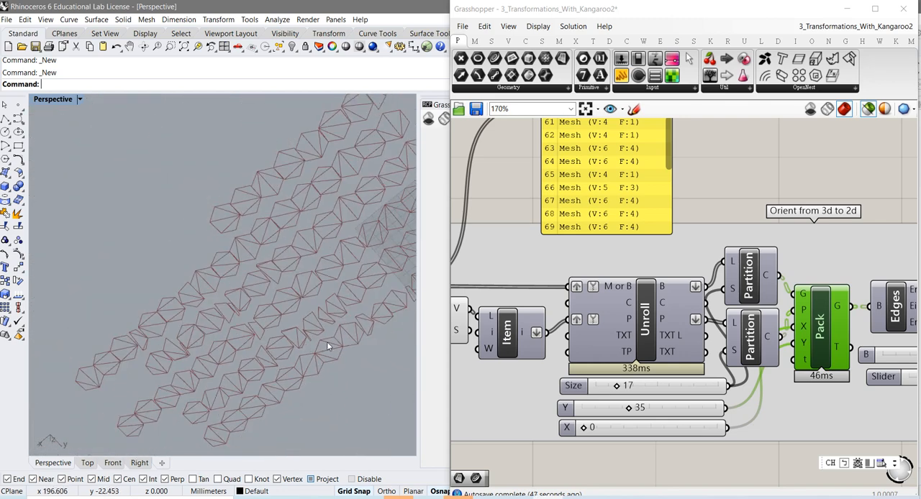
pyautogui.moveTo(328, 339); pyautogui.dragTo(297, 344, button='right')
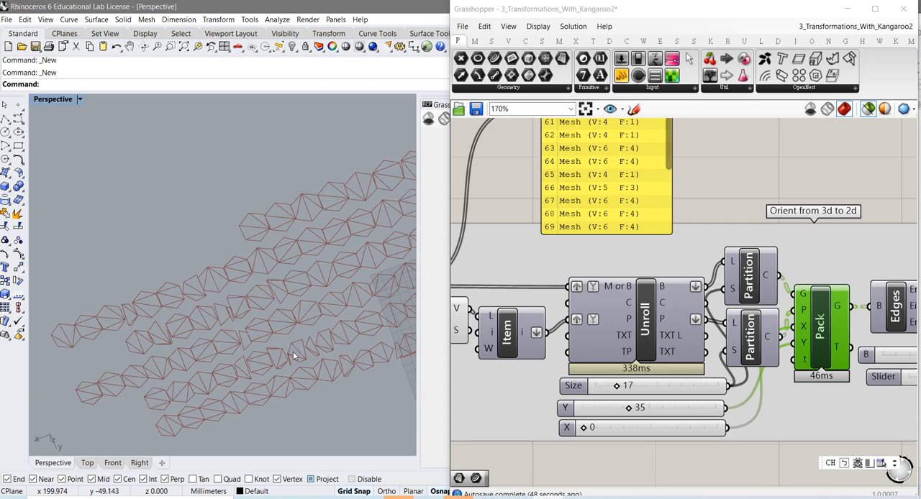
pyautogui.scroll(5, 296, 328)
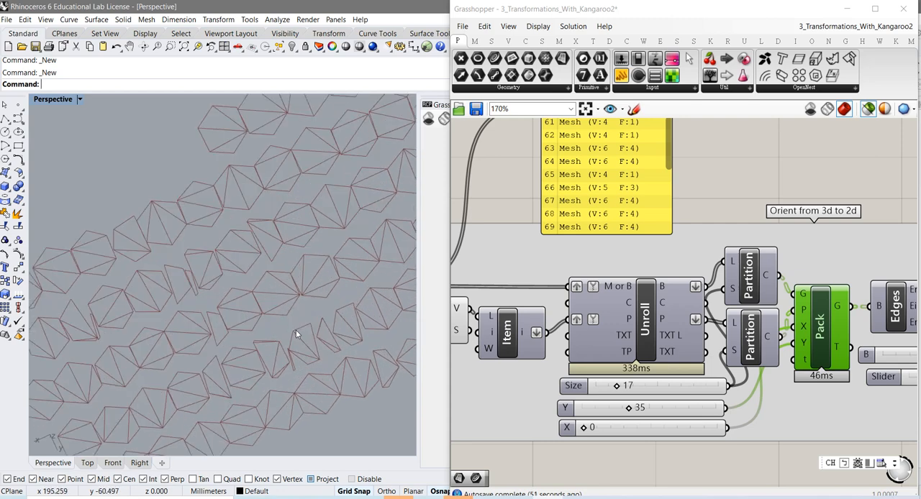
pyautogui.scroll(-1, 296, 330)
pyautogui.scroll(-1, 300, 333)
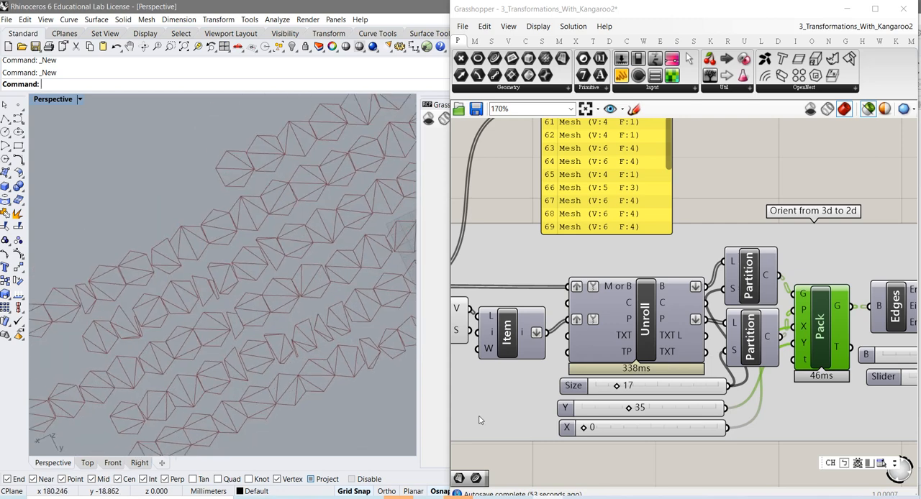
pyautogui.moveTo(617, 387)
pyautogui.mouseDown()
pyautogui.moveTo(601, 390)
pyautogui.moveTo(638, 403)
pyautogui.moveTo(613, 397)
pyautogui.mouseUp()
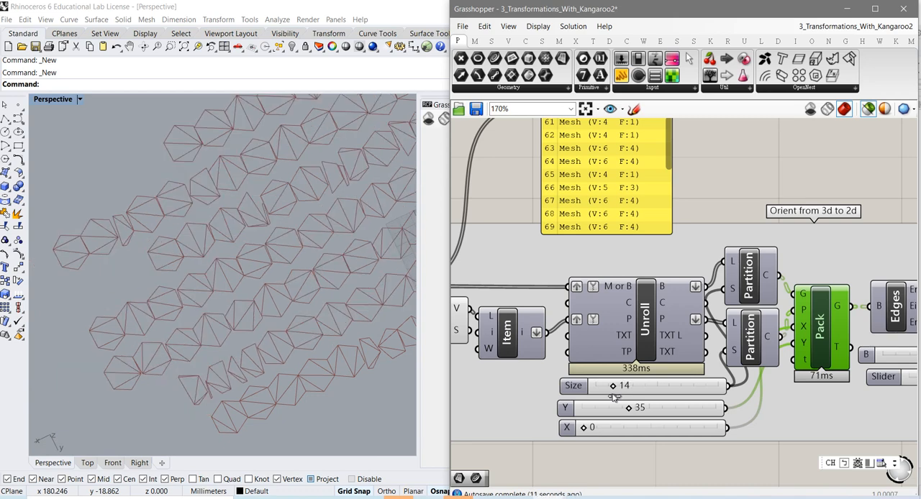
pyautogui.moveTo(323, 345); pyautogui.dragTo(337, 337, button='right')
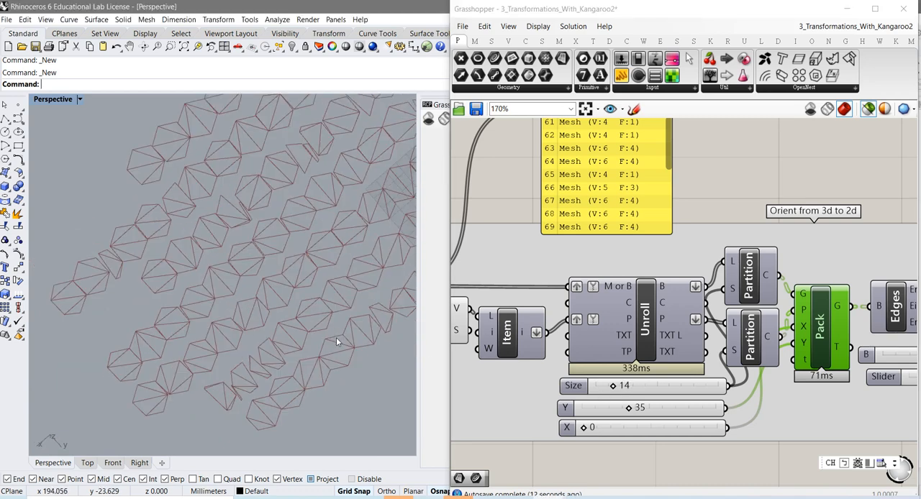
pyautogui.scroll(-5, 336, 337)
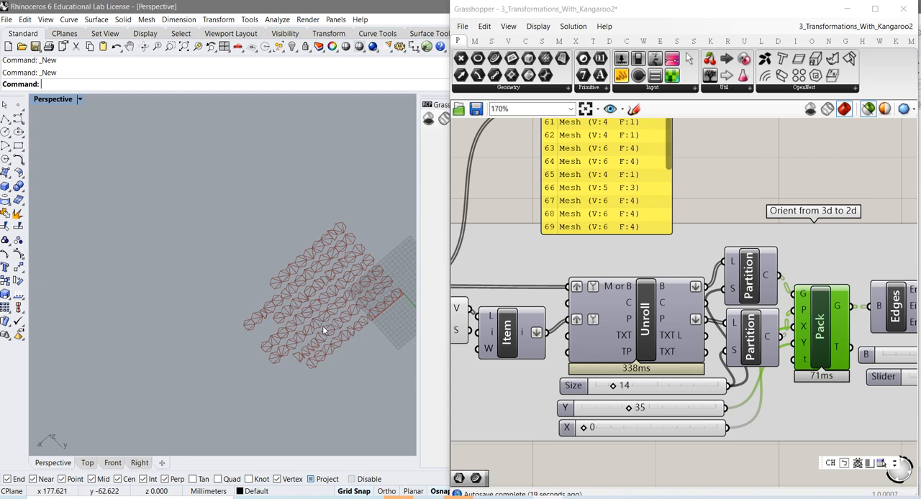
# Preview the Boundary and Cull i components together in the Add Sharp Type group and examine their outlines and points up close
pyautogui.moveTo(651, 408); pyautogui.dragTo(507, 401, button='right')
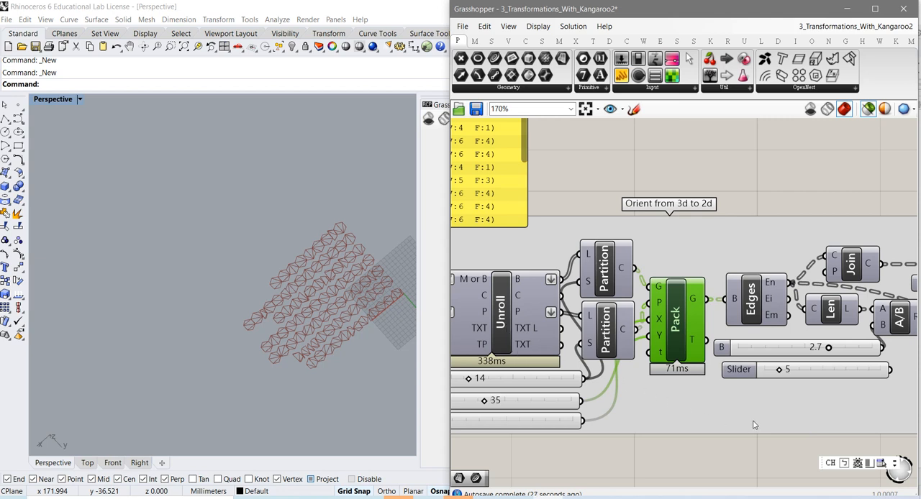
pyautogui.moveTo(754, 425); pyautogui.dragTo(609, 432, button='right')
pyautogui.moveTo(675, 436); pyautogui.dragTo(590, 430, button='right')
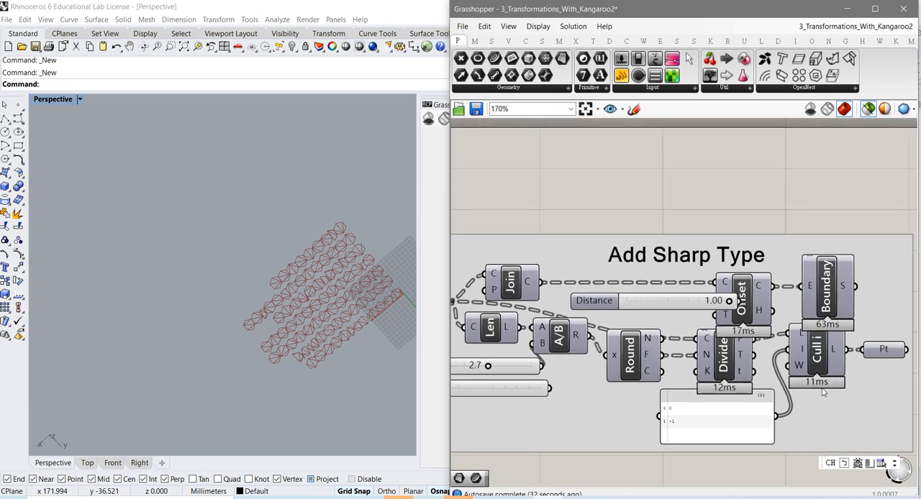
pyautogui.click(829, 304)
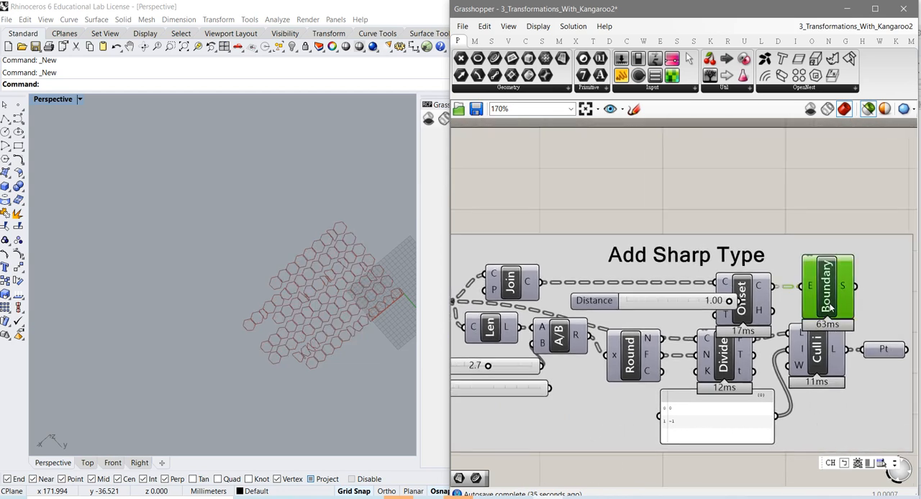
pyautogui.keyDown('shift'); pyautogui.click(822, 360); pyautogui.keyUp('shift')
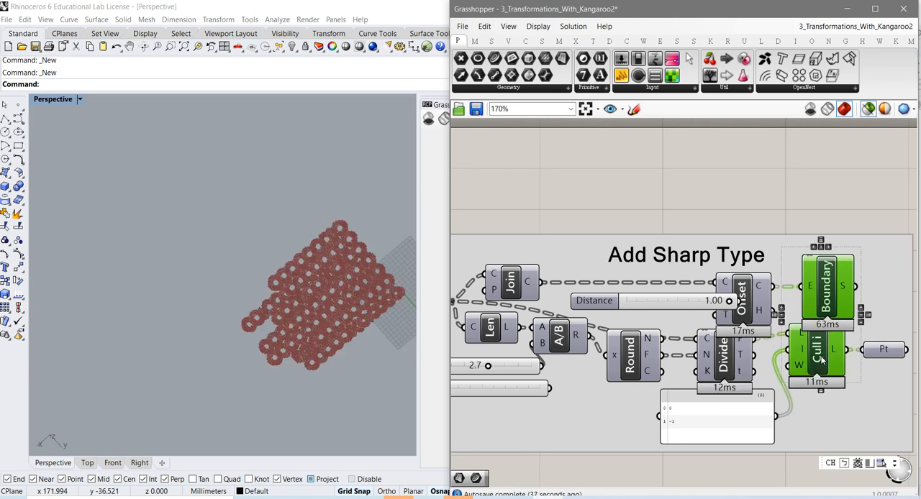
pyautogui.scroll(5, 315, 326)
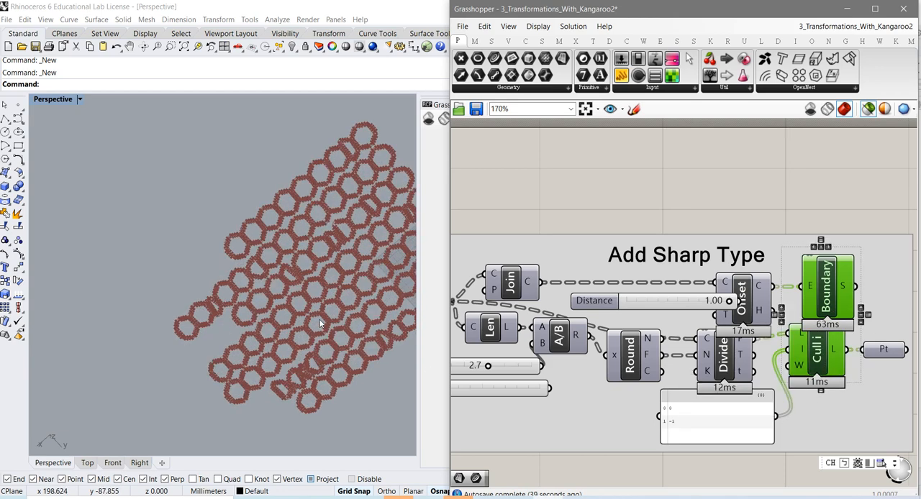
pyautogui.scroll(5, 314, 324)
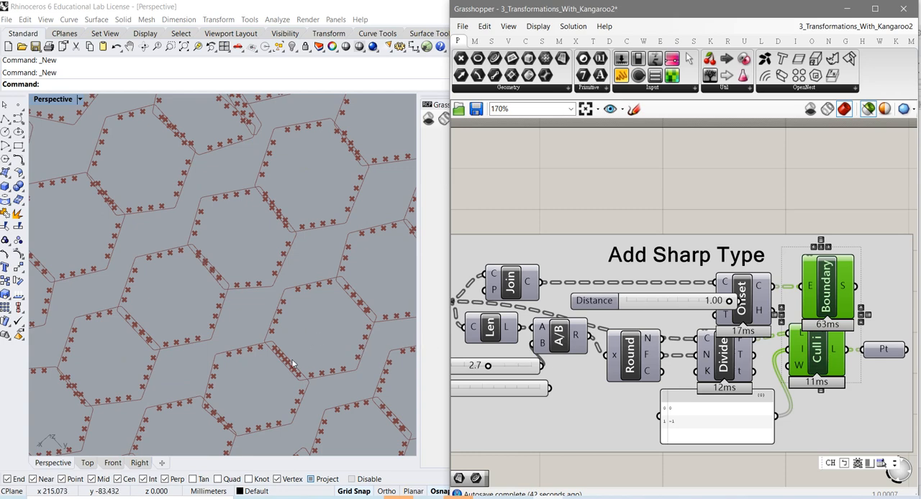
pyautogui.scroll(5, 284, 355)
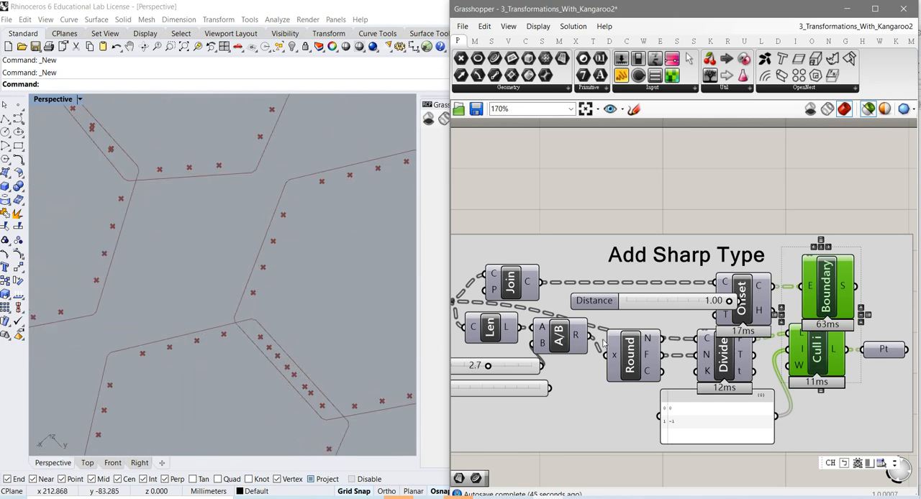
# Preview the Offset outlines of the packed polygons and set the Pack layout's X spacing to 6
pyautogui.click(747, 322)
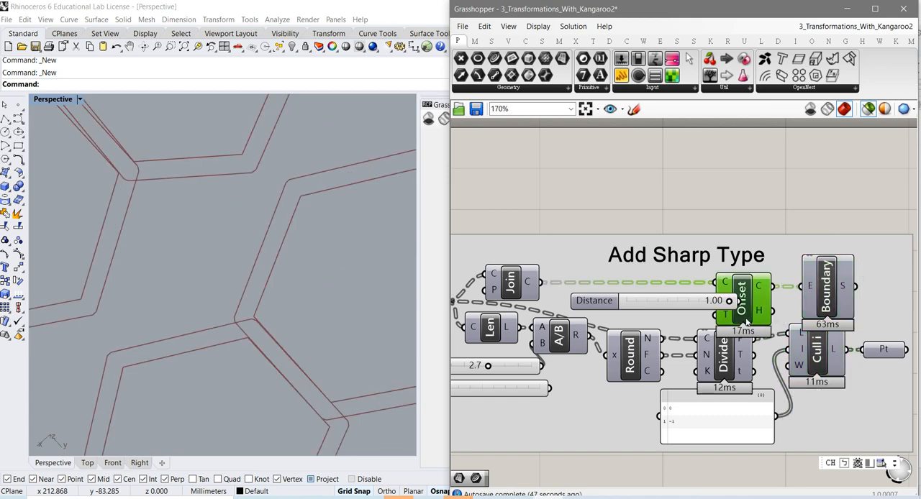
pyautogui.moveTo(499, 409); pyautogui.dragTo(689, 357, button='right')
pyautogui.moveTo(608, 395); pyautogui.dragTo(812, 418, button='right')
pyautogui.moveTo(660, 413); pyautogui.dragTo(796, 417, button='right')
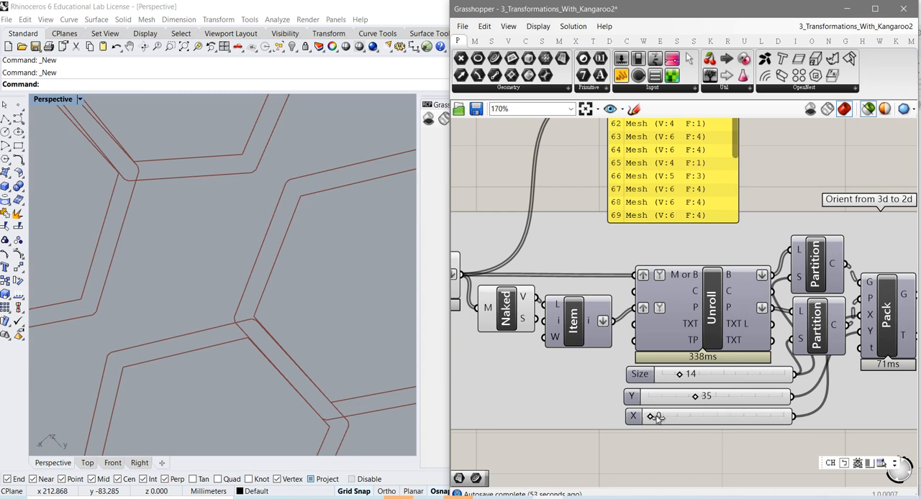
pyautogui.moveTo(650, 416); pyautogui.dragTo(658, 417)
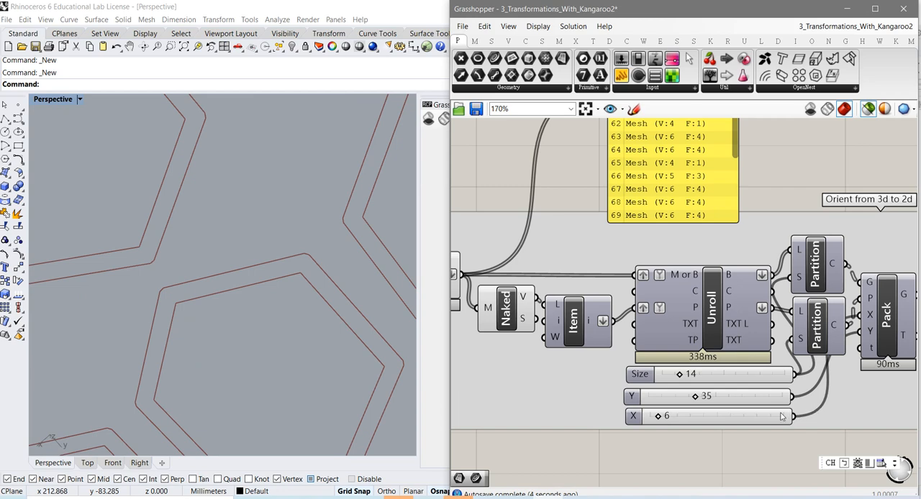
# Preview the Pt component together with the Offset outlines in the Add Sharp Type group
pyautogui.moveTo(782, 416); pyautogui.dragTo(598, 431, button='right')
pyautogui.moveTo(726, 396); pyautogui.dragTo(609, 412, button='right')
pyautogui.moveTo(813, 392); pyautogui.dragTo(671, 395, button='right')
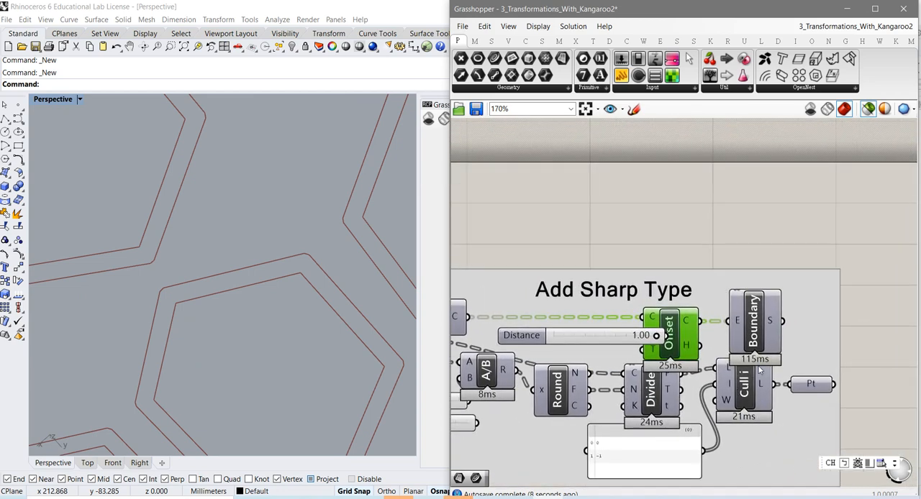
pyautogui.scroll(-3, 325, 320)
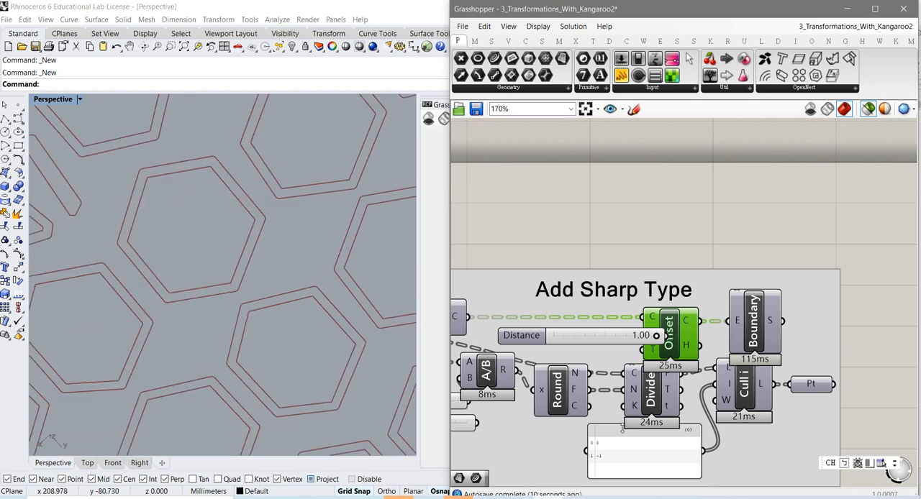
pyautogui.click(808, 393)
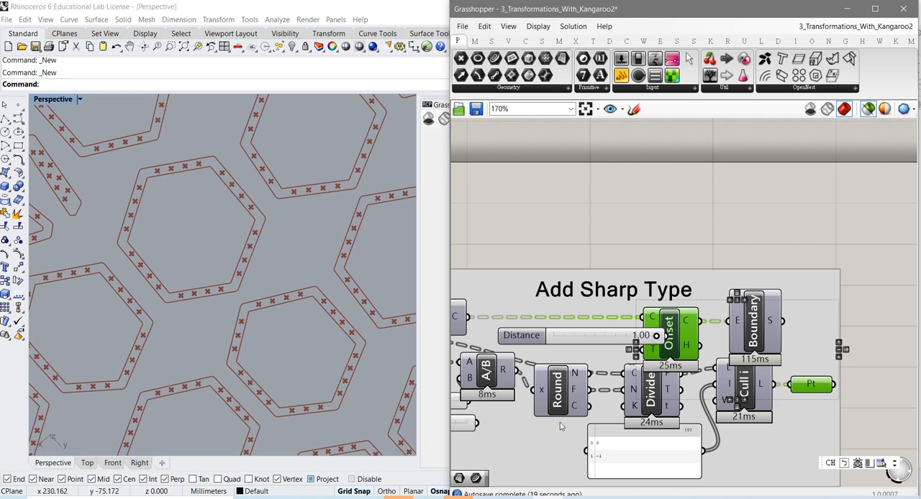
# Find the Triangulation group on the canvas and look over its component chain and the coordinate sliders above it
pyautogui.scroll(-3, 547, 440)
pyautogui.moveTo(547, 436); pyautogui.dragTo(710, 321, button='right')
pyautogui.moveTo(579, 384); pyautogui.dragTo(746, 367, button='right')
pyautogui.moveTo(626, 399); pyautogui.dragTo(767, 384, button='right')
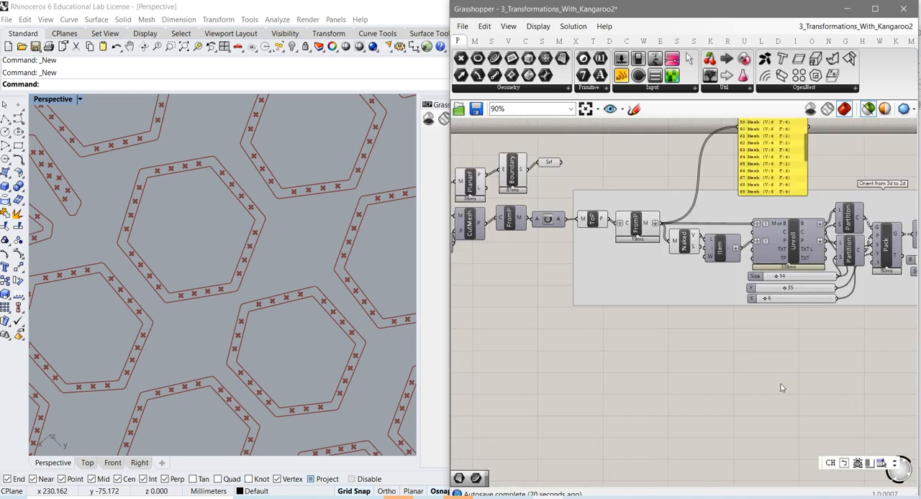
pyautogui.moveTo(649, 403); pyautogui.dragTo(760, 384, button='right')
pyautogui.moveTo(534, 404); pyautogui.dragTo(680, 392, button='right')
pyautogui.moveTo(609, 403); pyautogui.dragTo(655, 320, button='right')
pyautogui.scroll(-3, 695, 386)
pyautogui.scroll(3, 683, 379)
pyautogui.scroll(2, 683, 383)
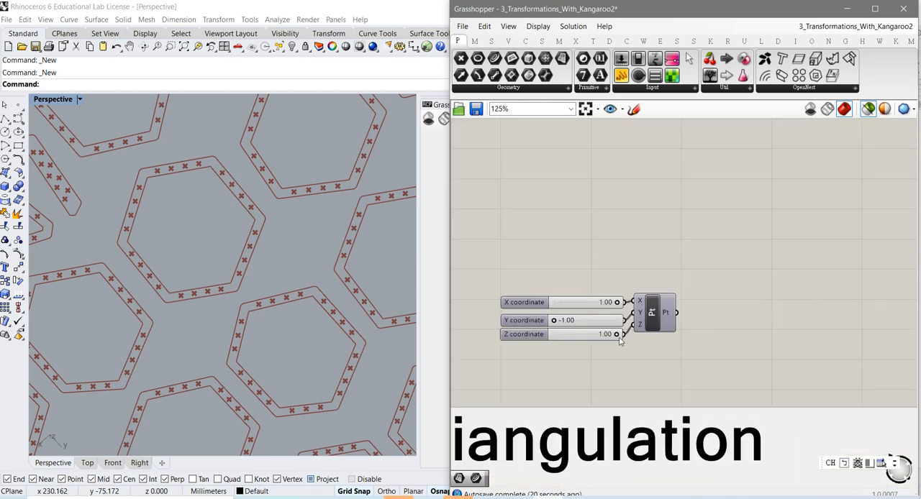
pyautogui.scroll(1, 641, 360)
pyautogui.scroll(-4, 717, 349)
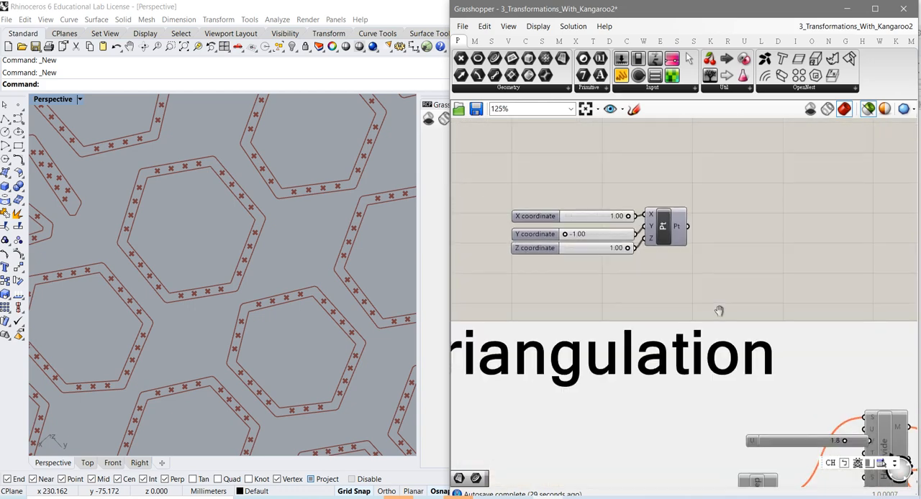
pyautogui.moveTo(652, 396); pyautogui.dragTo(667, 323, button='right')
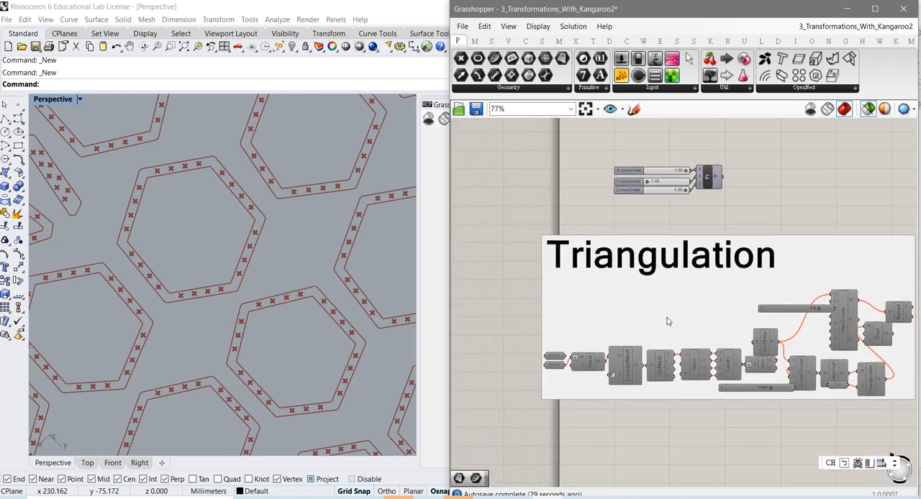
pyautogui.moveTo(764, 374); pyautogui.dragTo(714, 328, button='right')
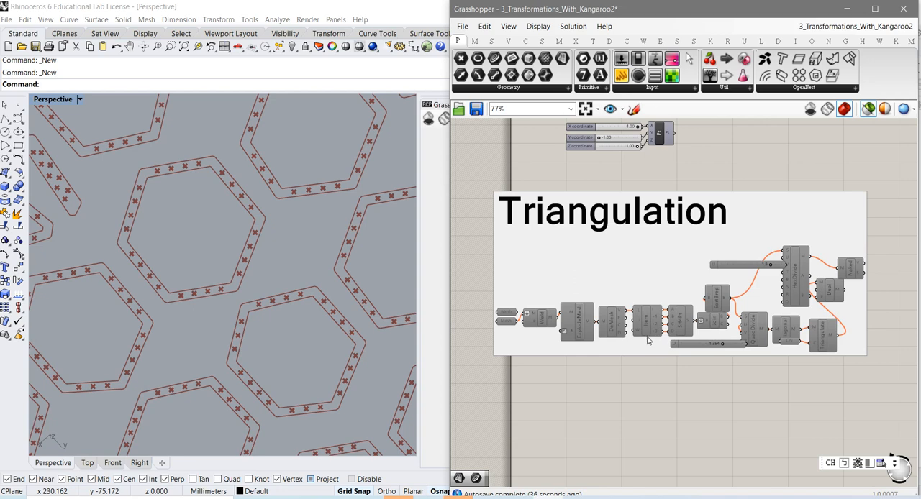
pyautogui.scroll(2, 651, 341)
pyautogui.scroll(-5, 644, 421)
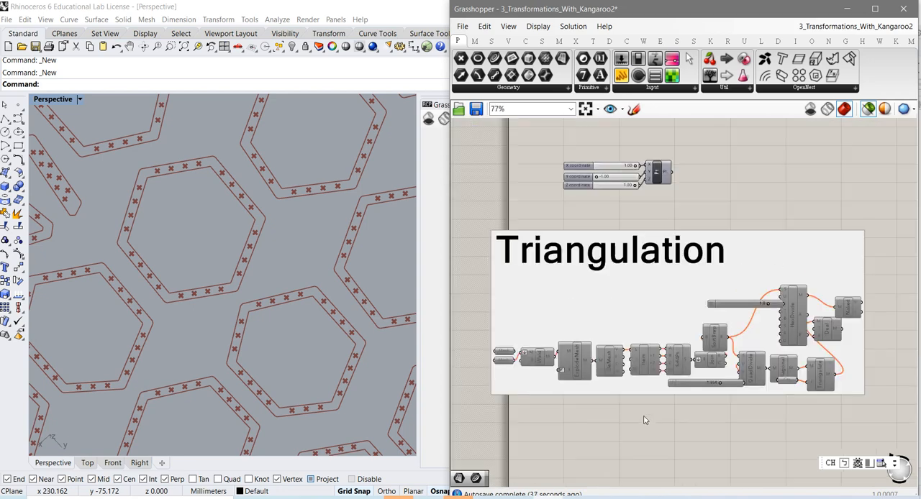
pyautogui.moveTo(648, 447); pyautogui.dragTo(634, 308, button='right')
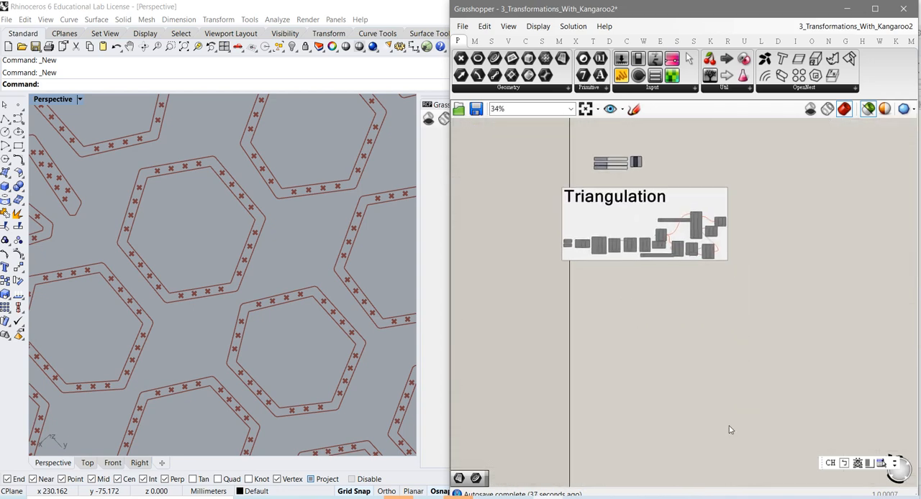
# Locate the Book Examples group below Triangulation and examine its QuadDivide, Triangulate and FacesInCurves components
pyautogui.scroll(-2, 662, 309)
pyautogui.scroll(-2, 645, 353)
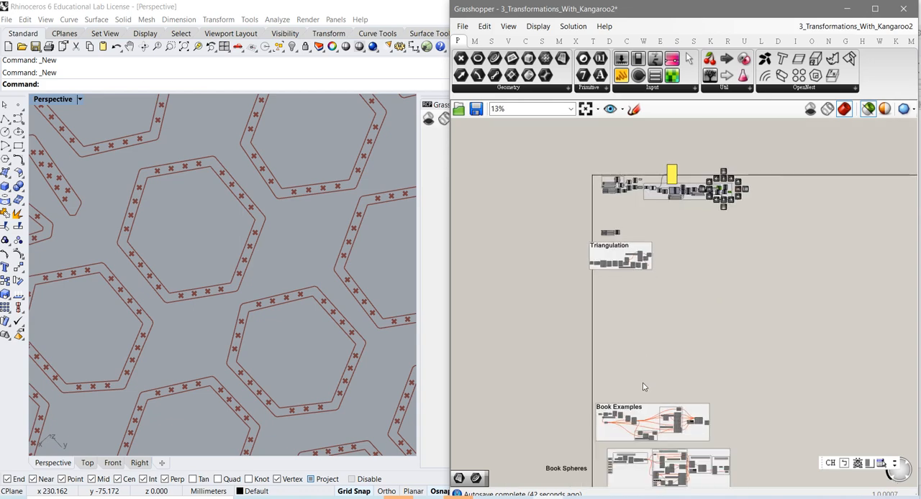
pyautogui.moveTo(645, 387); pyautogui.dragTo(646, 307, button='right')
pyautogui.scroll(5, 642, 321)
pyautogui.middleClick(642, 320)
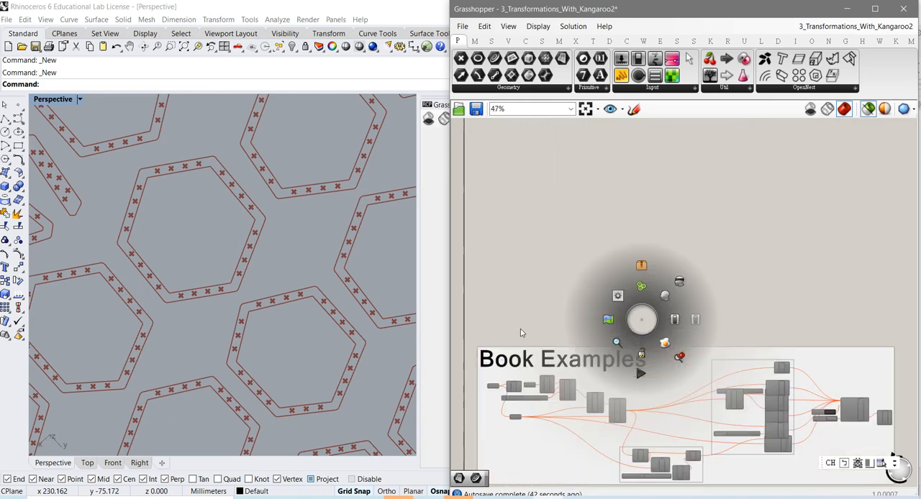
pyautogui.scroll(3, 612, 396)
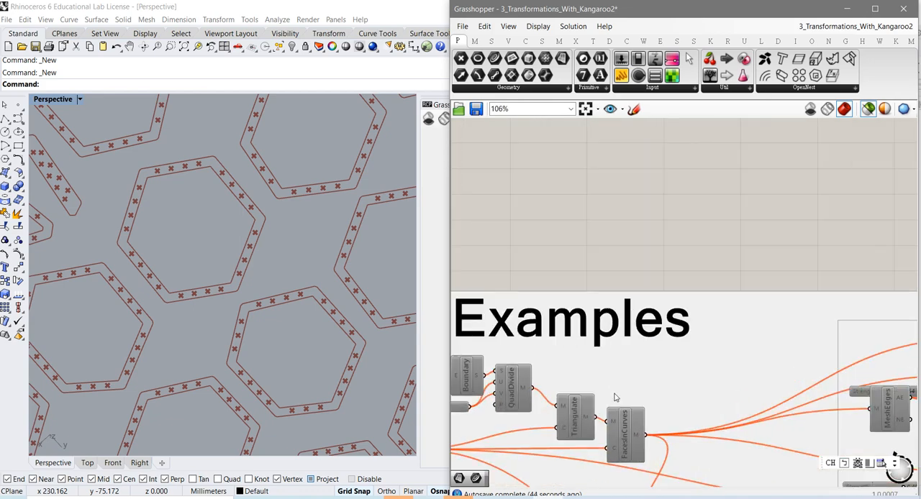
pyautogui.scroll(-8, 641, 405)
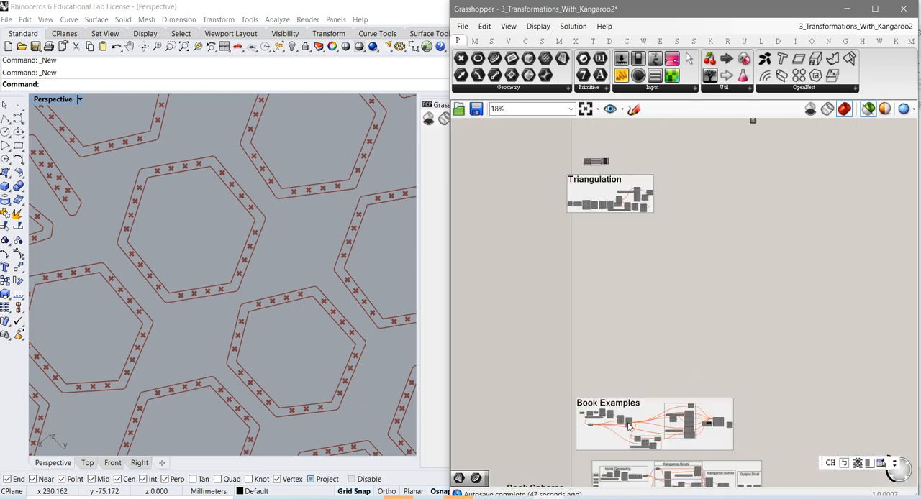
# Preview the Join component in the Input Geometry group of the Book Spheres example
pyautogui.moveTo(630, 391); pyautogui.dragTo(637, 282, button='right')
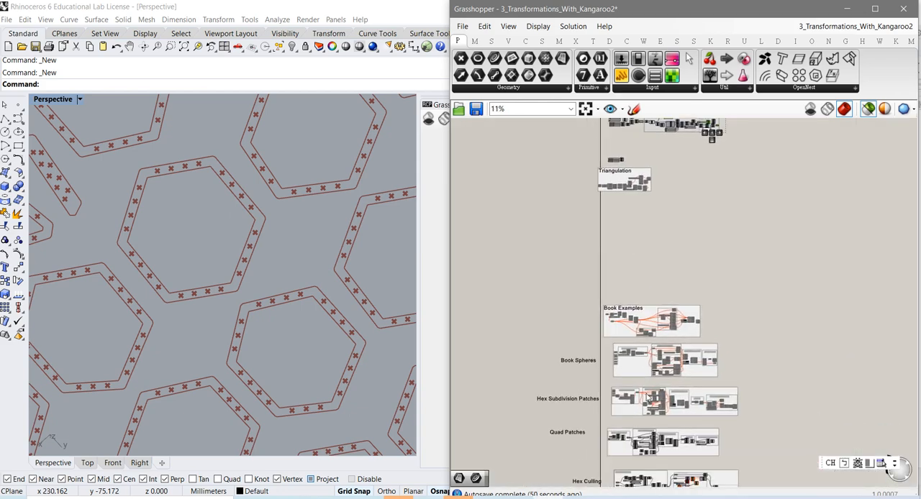
pyautogui.scroll(3, 648, 391)
pyautogui.scroll(2, 648, 391)
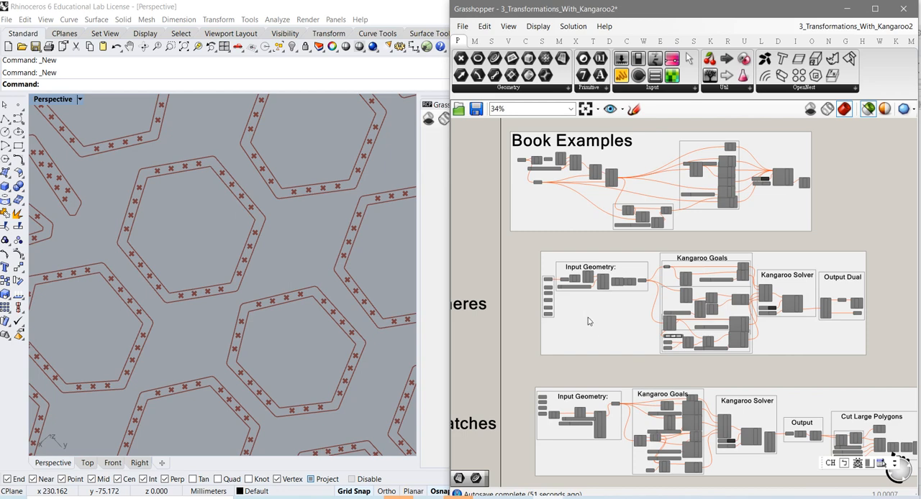
pyautogui.scroll(5, 588, 321)
pyautogui.scroll(2, 588, 321)
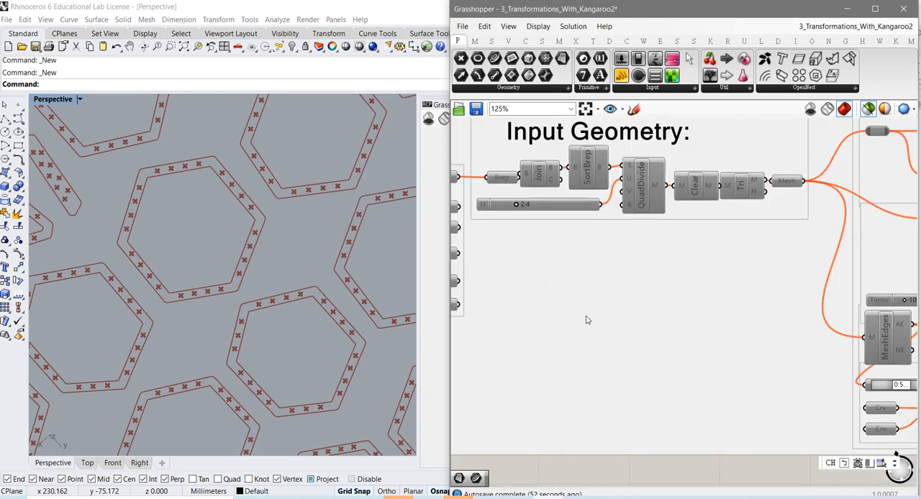
pyautogui.click(541, 170)
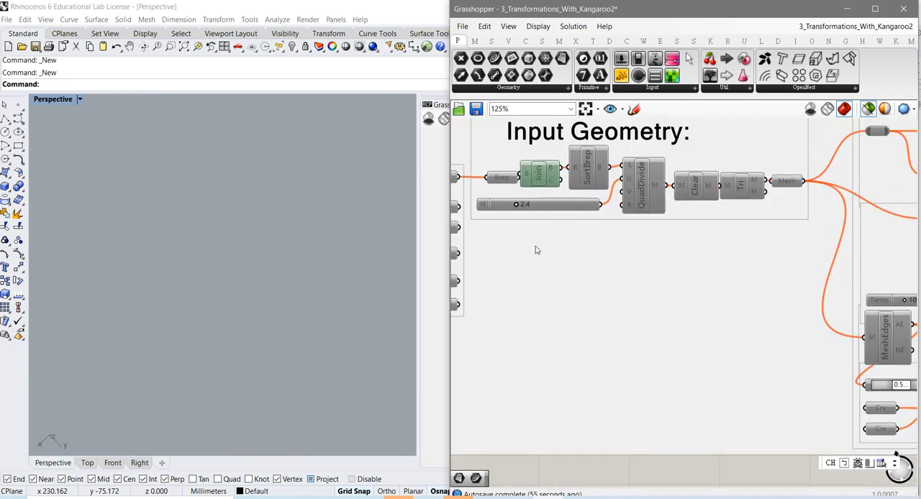
# Preview the Brep input in the Quad Patches example's Input Geometry group and inspect its surface patches up close
pyautogui.scroll(-3, 570, 323)
pyautogui.scroll(-1, 599, 385)
pyautogui.scroll(-4, 600, 385)
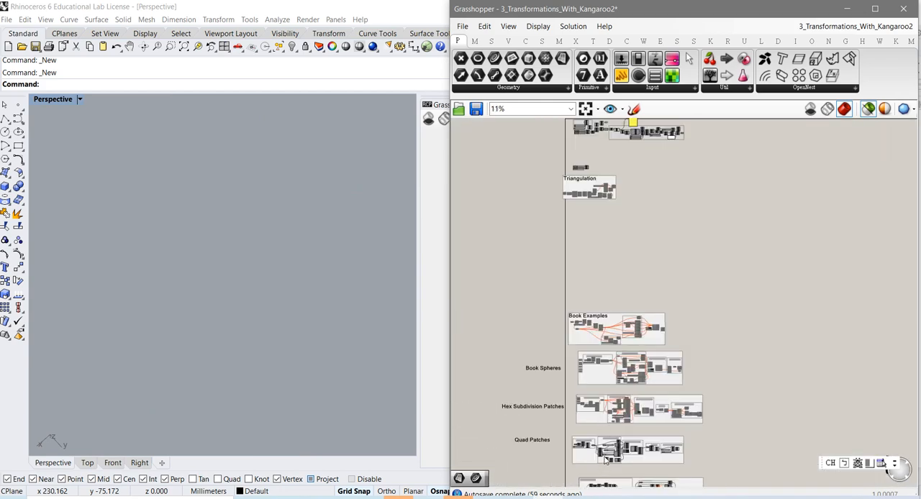
pyautogui.scroll(4, 604, 460)
pyautogui.scroll(5, 628, 402)
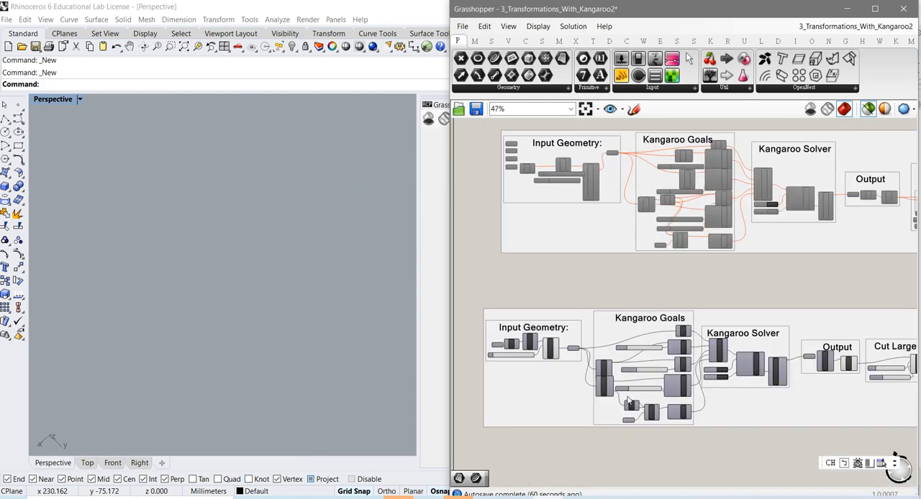
pyautogui.moveTo(539, 386); pyautogui.dragTo(659, 388, button='right')
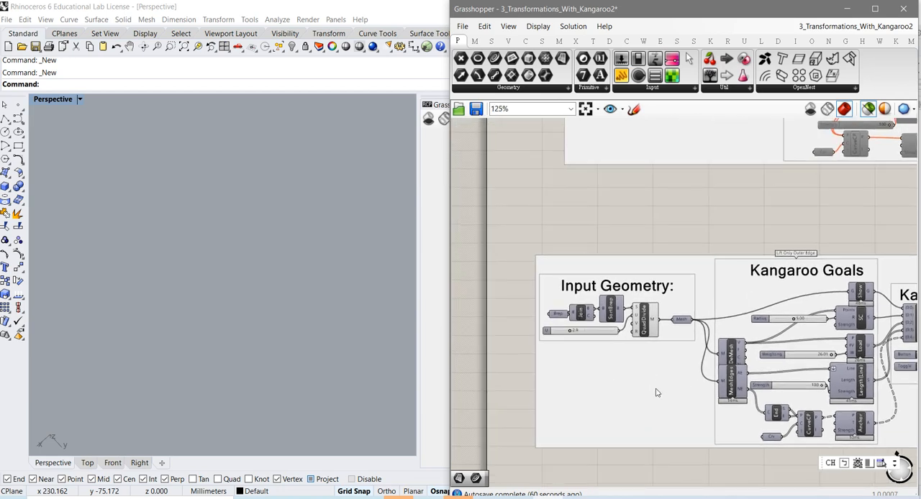
pyautogui.scroll(2, 655, 389)
pyautogui.click(497, 269)
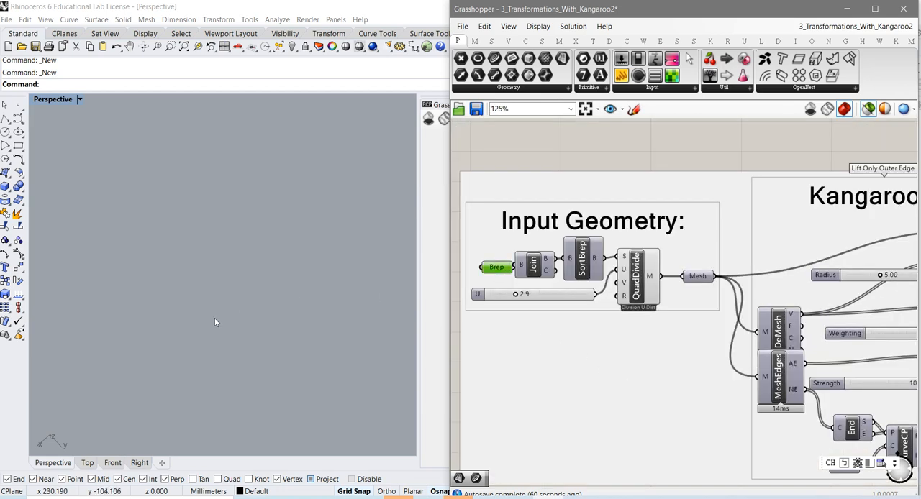
pyautogui.scroll(5, 289, 361)
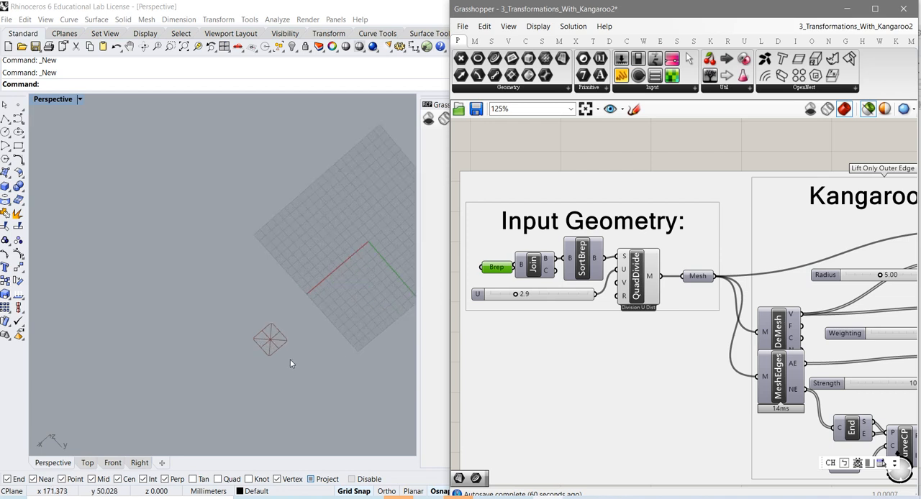
pyautogui.click(294, 362)
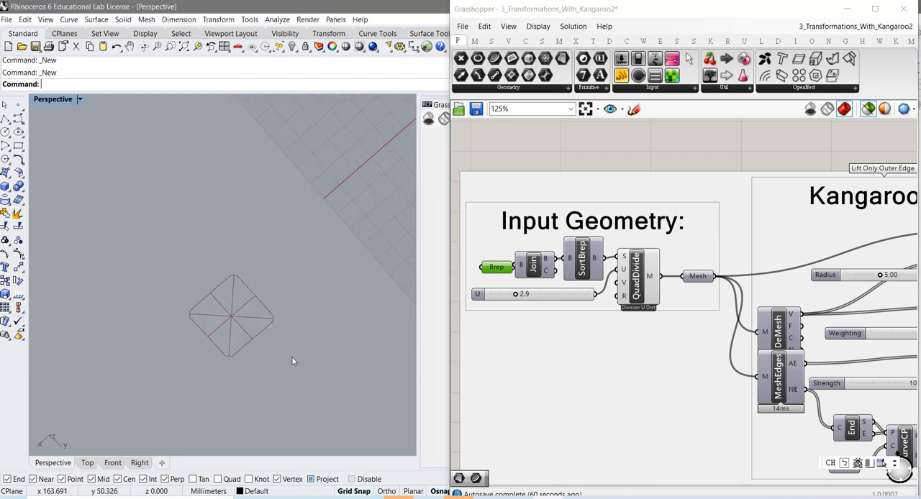
pyautogui.scroll(3, 292, 362)
pyautogui.moveTo(269, 381)
pyautogui.mouseDown(button='right')
pyautogui.moveTo(283, 318)
pyautogui.moveTo(282, 389)
pyautogui.moveTo(278, 371)
pyautogui.mouseUp(button='right')
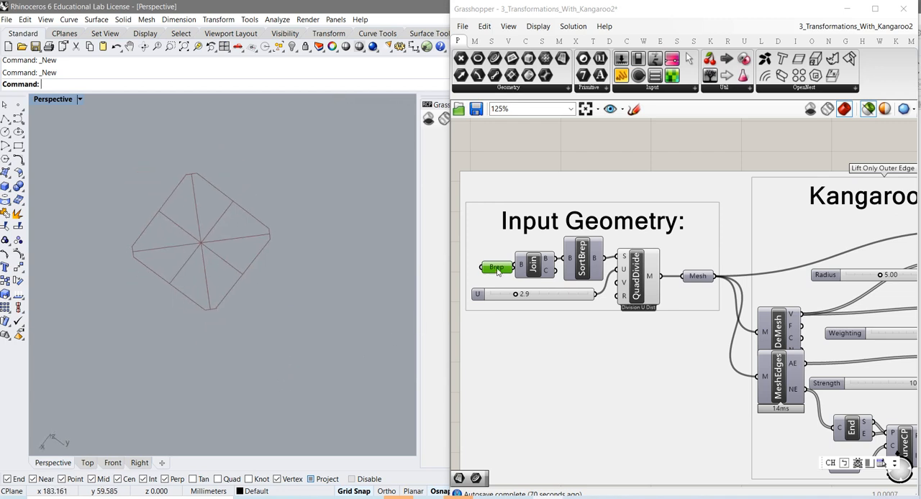
# Move the Brep parameter in the Input Geometry group farther from Join and preview the Join component
pyautogui.moveTo(498, 272); pyautogui.dragTo(486, 268)
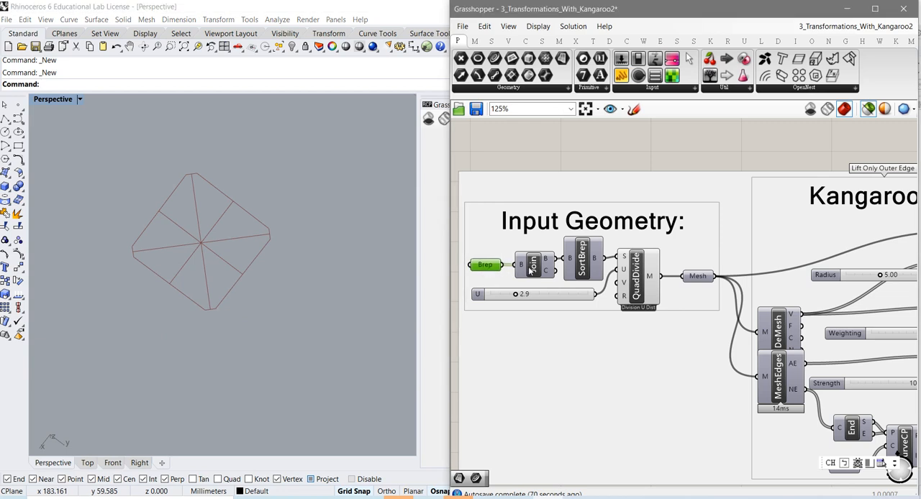
pyautogui.click(532, 268)
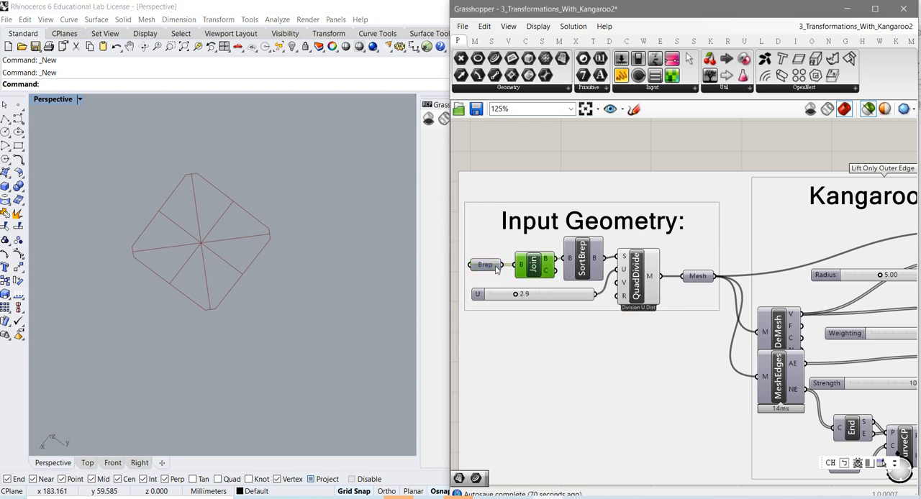
pyautogui.moveTo(487, 267)
pyautogui.moveTo(547, 265)
# Preview the SortBrep component and inspect its sorted brep faces up close
pyautogui.click(587, 277)
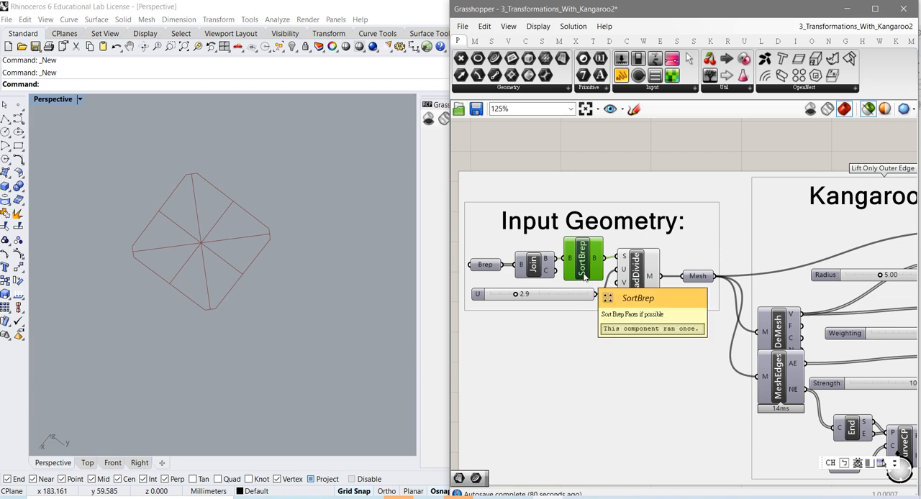
pyautogui.click(262, 346)
pyautogui.moveTo(262, 343); pyautogui.dragTo(225, 357, button='right')
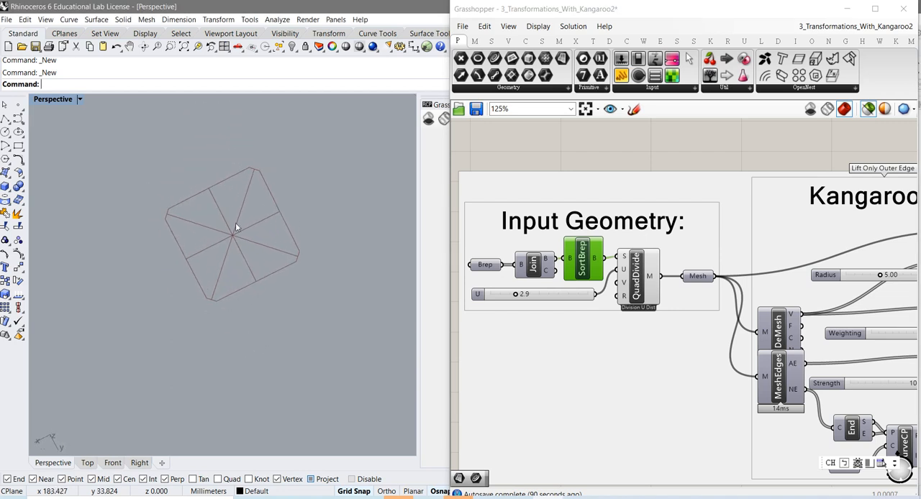
pyautogui.click(171, 47)
pyautogui.moveTo(135, 151); pyautogui.dragTo(342, 330)
pyautogui.scroll(-2, 295, 391)
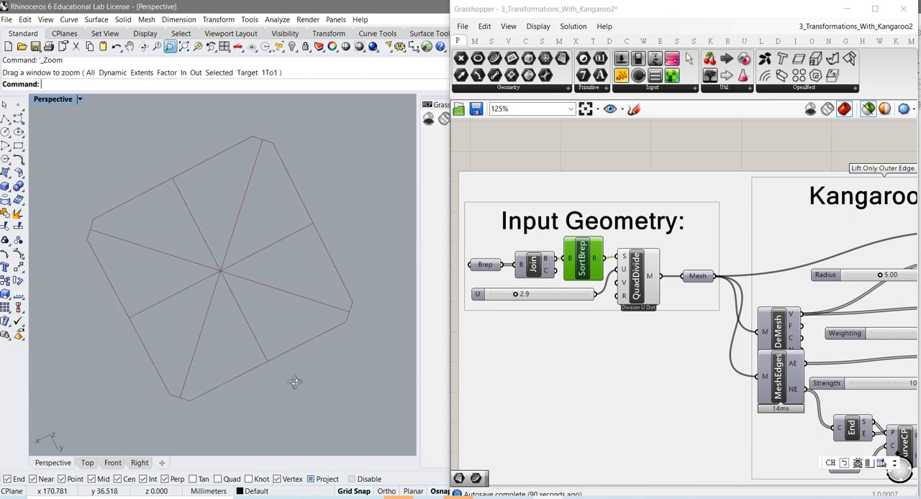
pyautogui.moveTo(287, 357); pyautogui.dragTo(284, 335, button='right')
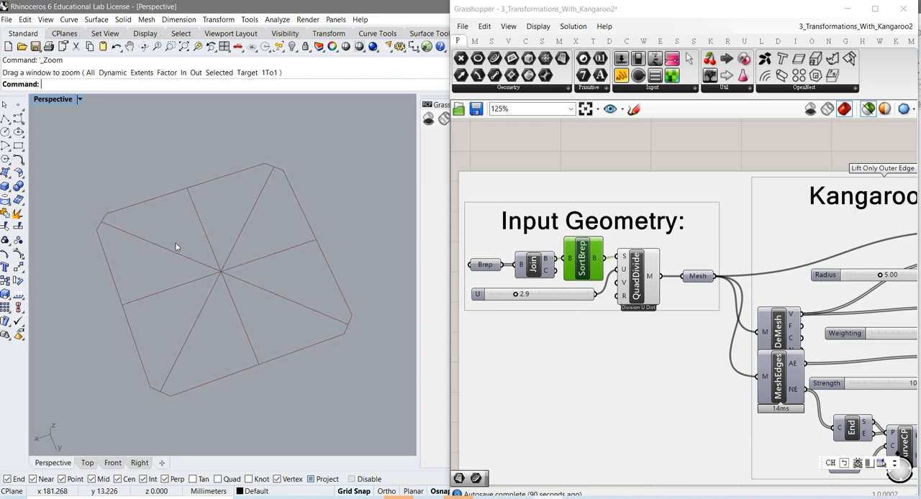
# Preview QuadDivide, set its U division slider to 2.6, and preview the resulting Mesh parameter
pyautogui.click(636, 289)
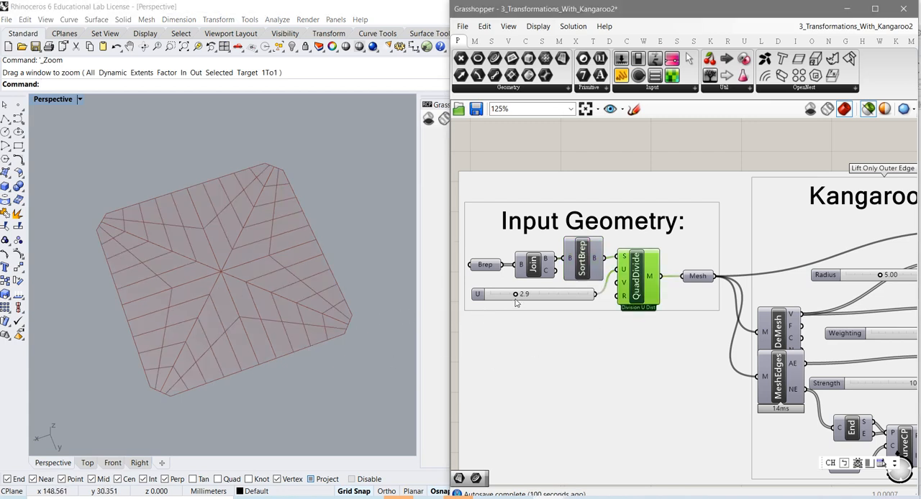
pyautogui.moveTo(519, 298); pyautogui.dragTo(513, 299)
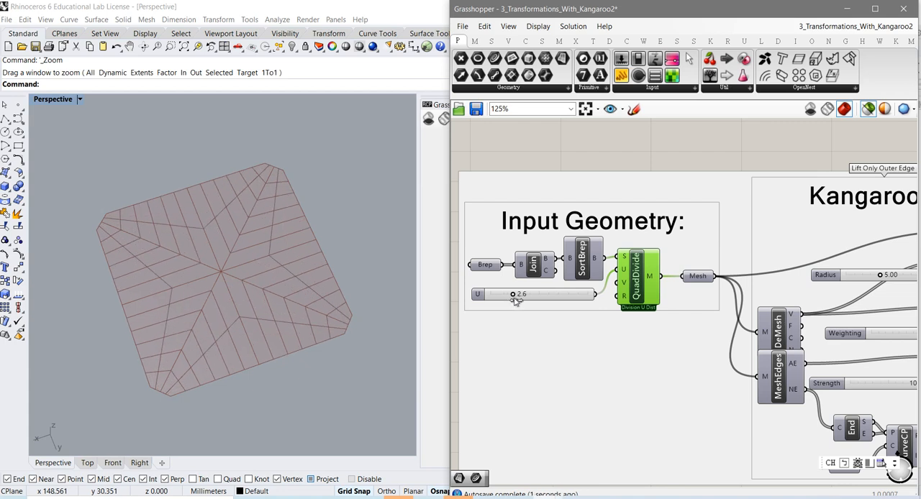
pyautogui.click(703, 277)
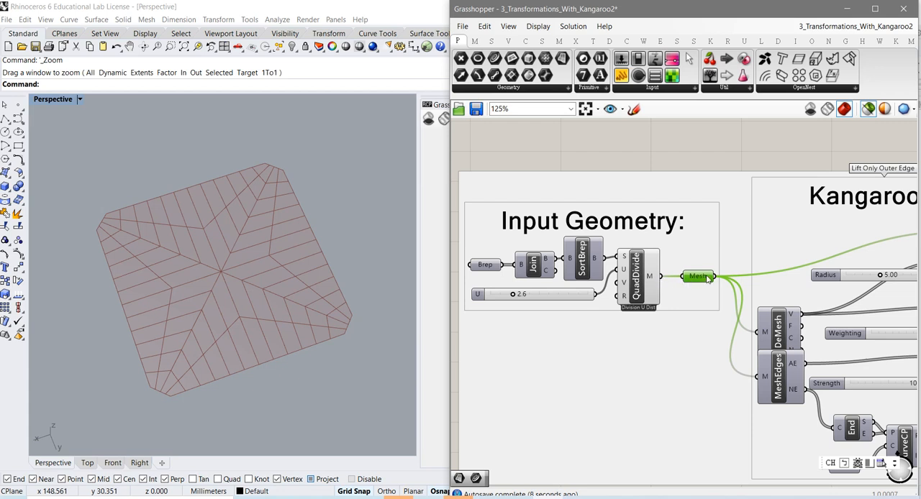
# In the Kangaroo Goals group, nudge Show upward and move DeMesh up clear of MeshEdges to preview the mesh vertices
pyautogui.moveTo(684, 369); pyautogui.dragTo(524, 356, button='right')
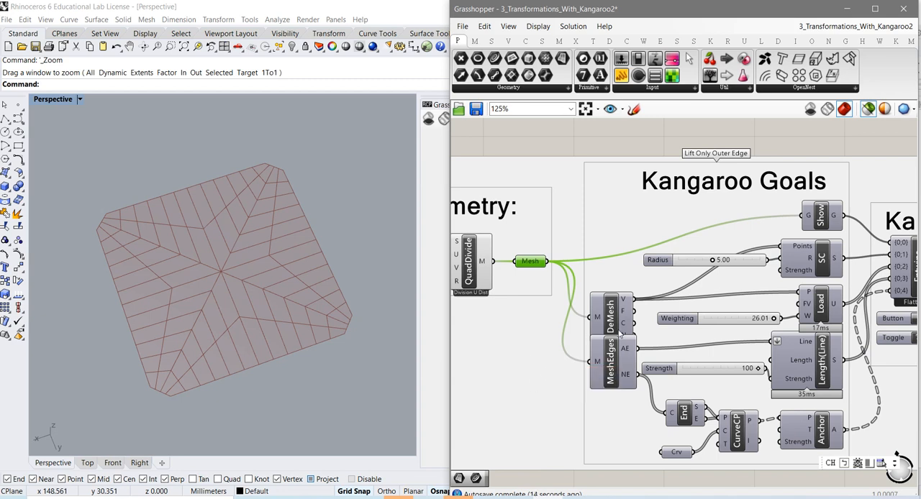
pyautogui.moveTo(621, 334); pyautogui.dragTo(564, 319, button='right')
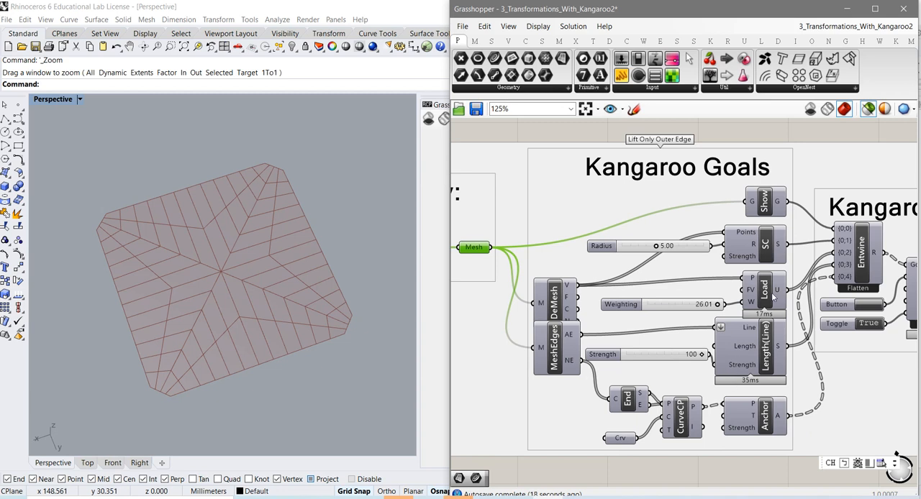
pyautogui.moveTo(766, 208); pyautogui.dragTo(766, 204)
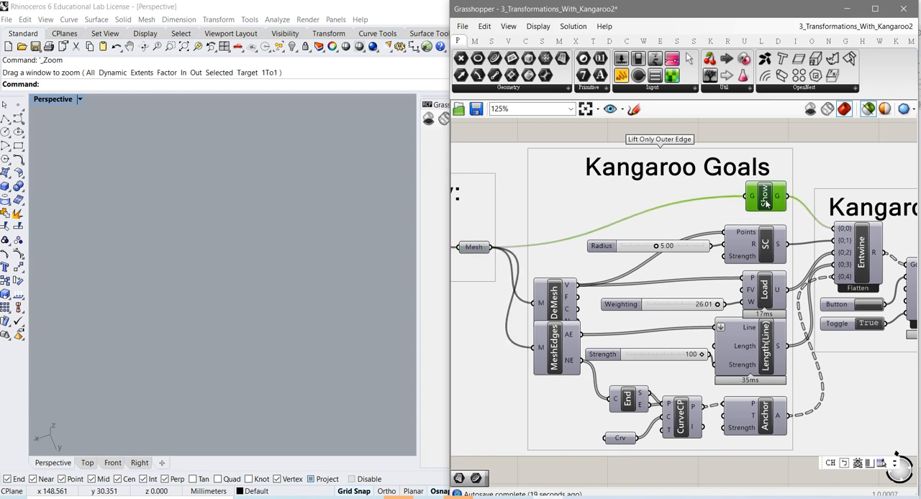
pyautogui.click(559, 303)
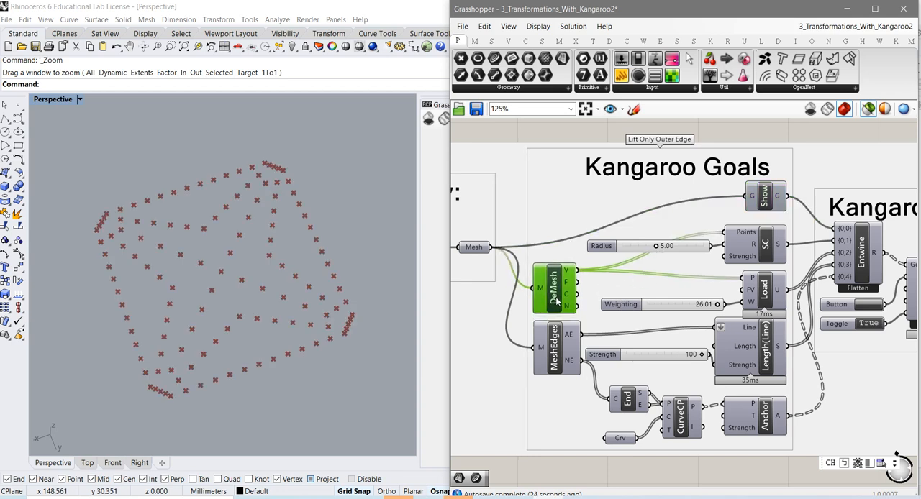
# Examine the SC radius slider and the Load, MeshEdges and Length(Line) components in the Kangaroo Goals group
pyautogui.scroll(1, 558, 304)
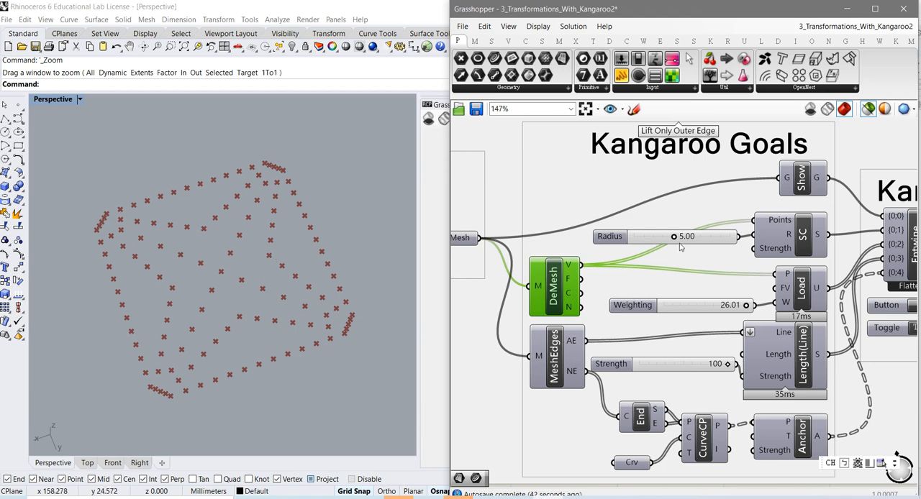
pyautogui.moveTo(677, 245)
pyautogui.moveTo(790, 294)
pyautogui.moveTo(560, 378)
pyautogui.moveTo(780, 361)
# Preview the Crv input that feeds CurveCP and the Anchor goal it supports
pyautogui.click(632, 464)
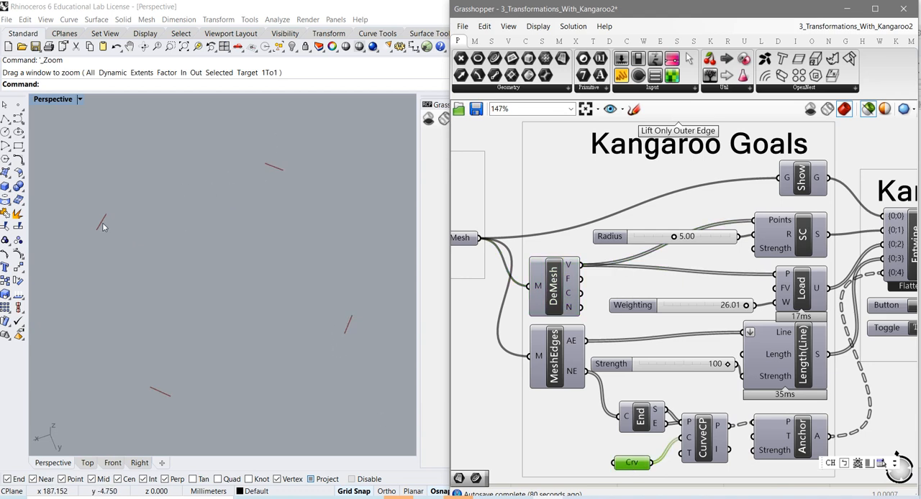
pyautogui.click(801, 447)
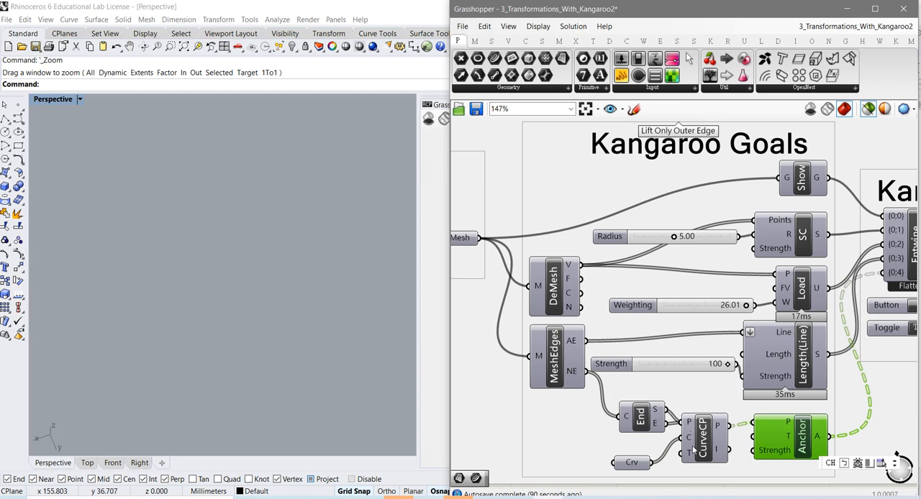
pyautogui.click(634, 465)
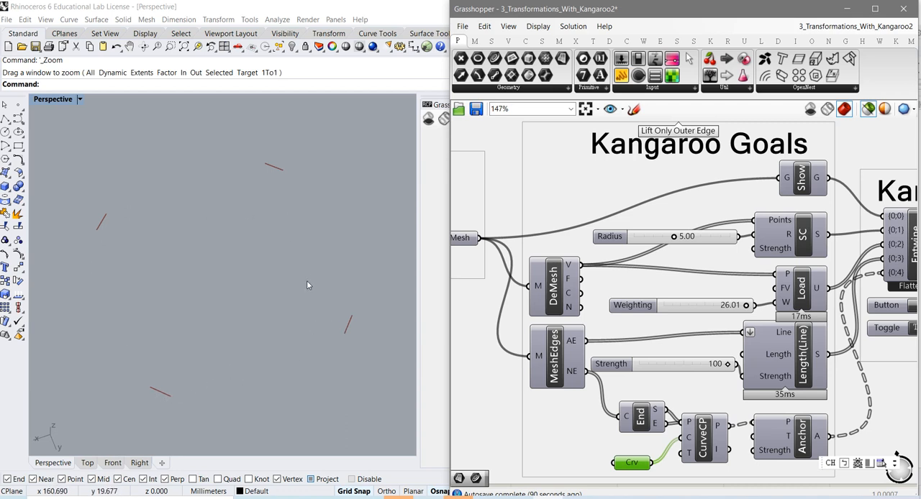
# Shift Entwine slightly down in the Kangaroo Solver group and preview the Solver component's output
pyautogui.moveTo(815, 406); pyautogui.dragTo(640, 421, button='right')
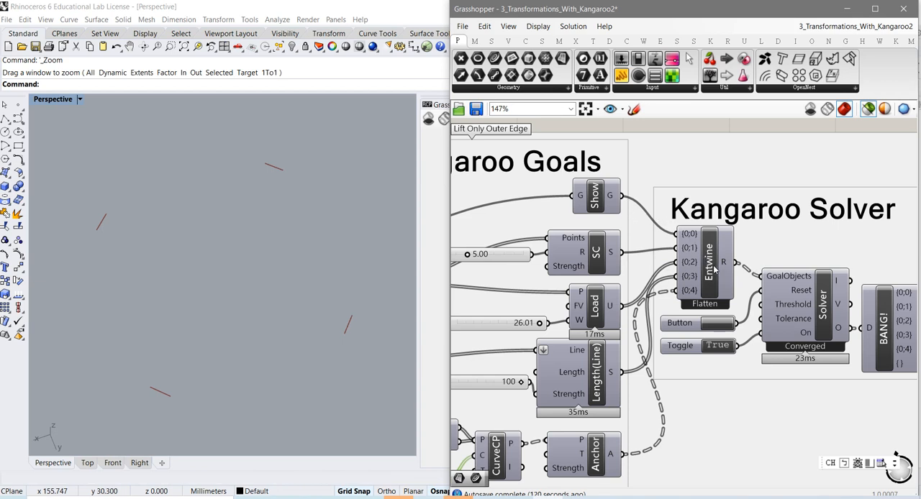
pyautogui.moveTo(715, 270); pyautogui.dragTo(711, 282)
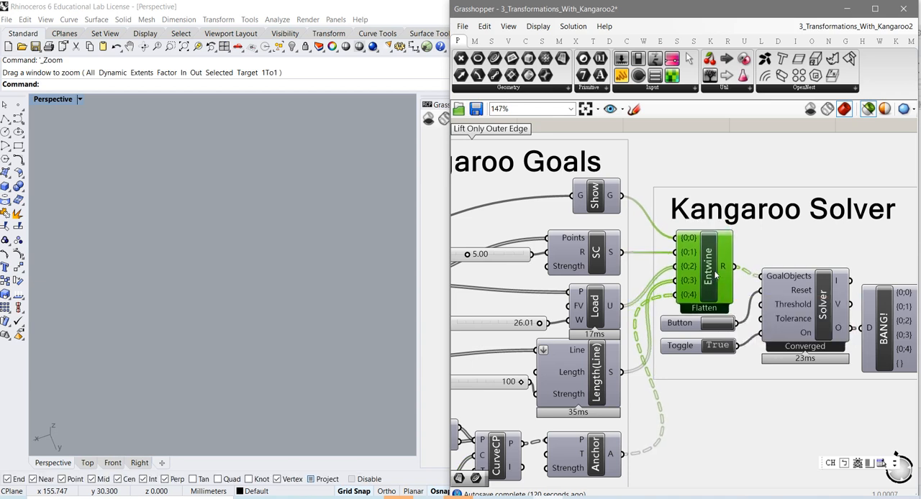
pyautogui.click(823, 303)
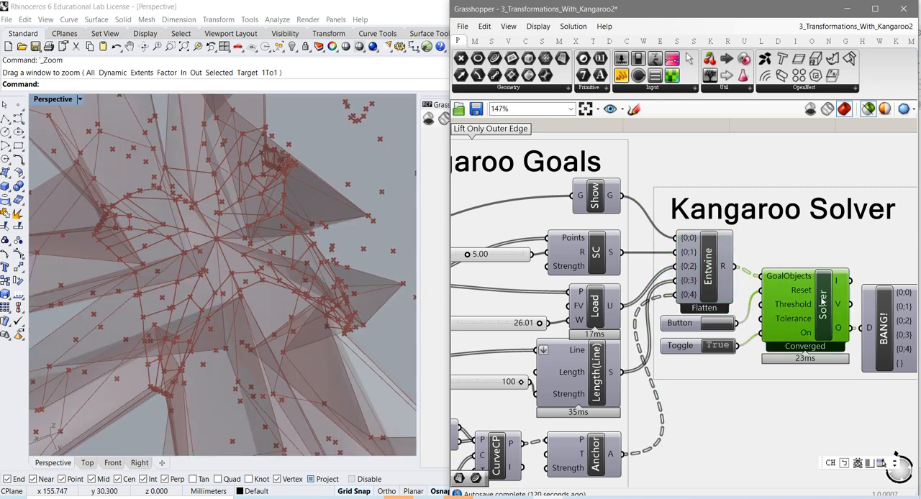
pyautogui.scroll(-5, 349, 376)
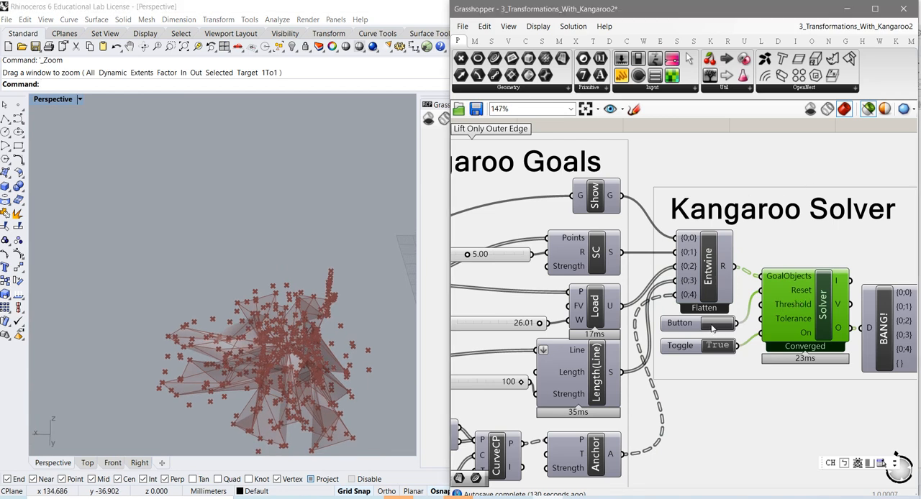
# Reset the Kangaroo solver with its Button component and inspect the recomputed shell mesh up close from several angles
pyautogui.click(716, 323)
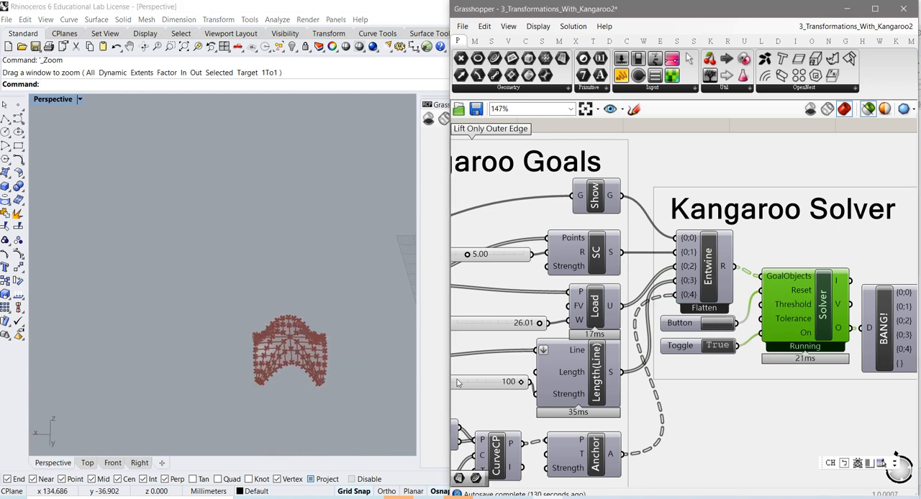
pyautogui.click(325, 366)
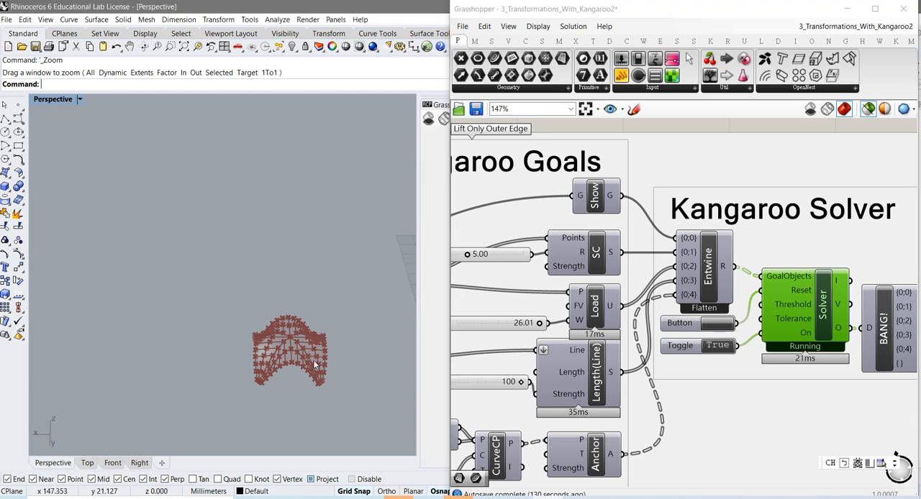
pyautogui.scroll(2, 307, 363)
pyautogui.scroll(1, 302, 363)
pyautogui.scroll(1, 300, 364)
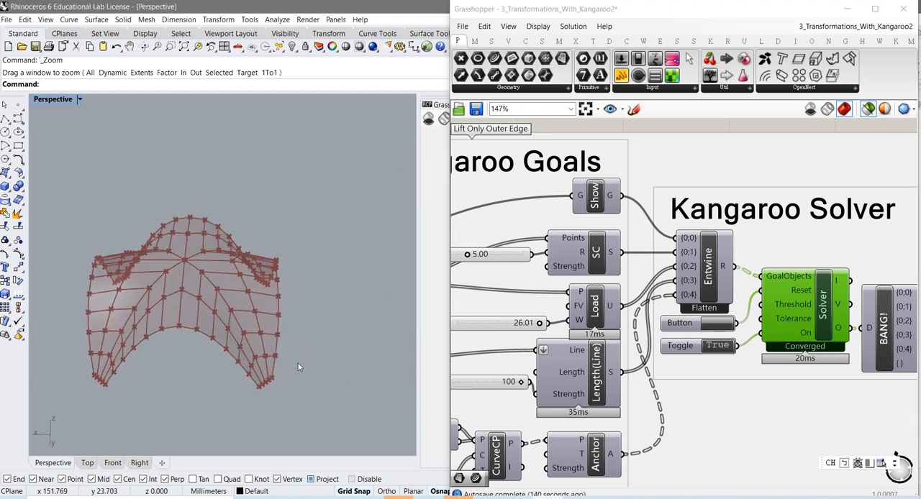
pyautogui.moveTo(235, 379); pyautogui.dragTo(258, 362, button='right')
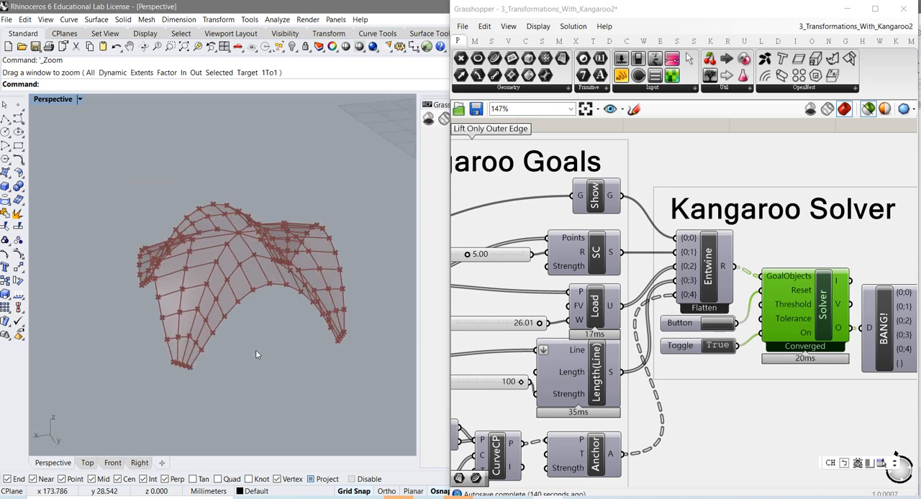
pyautogui.scroll(-4, 256, 351)
pyautogui.scroll(7, 256, 350)
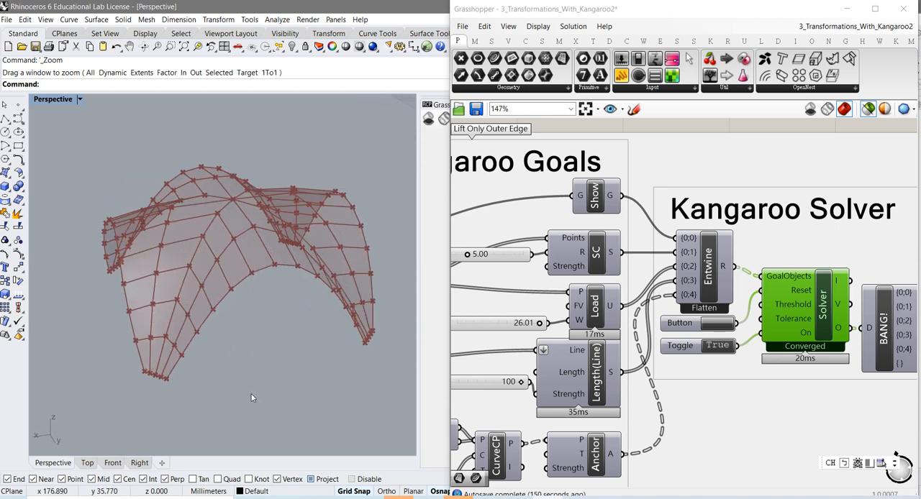
pyautogui.moveTo(252, 398)
pyautogui.mouseDown(button='right')
pyautogui.moveTo(249, 370)
pyautogui.moveTo(248, 401)
pyautogui.moveTo(242, 394)
pyautogui.mouseUp(button='right')
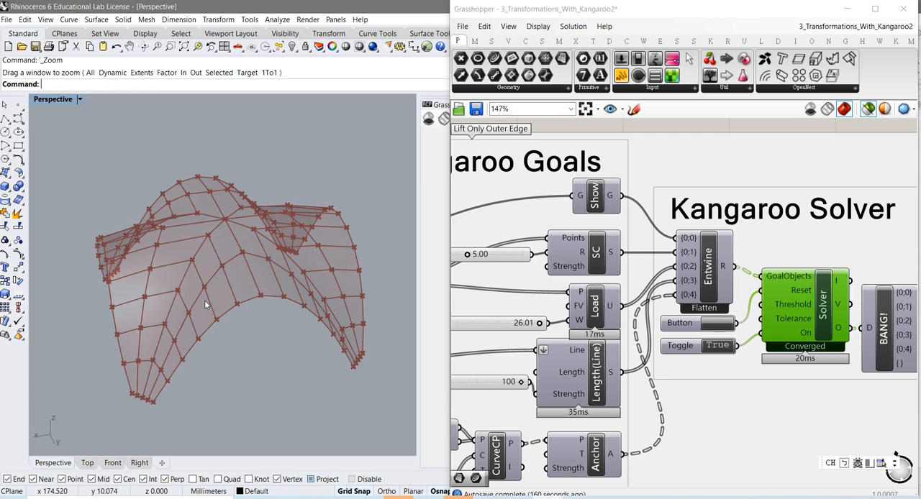
pyautogui.moveTo(220, 322)
pyautogui.mouseDown(button='right')
pyautogui.moveTo(221, 302)
pyautogui.moveTo(232, 323)
pyautogui.mouseUp(button='right')
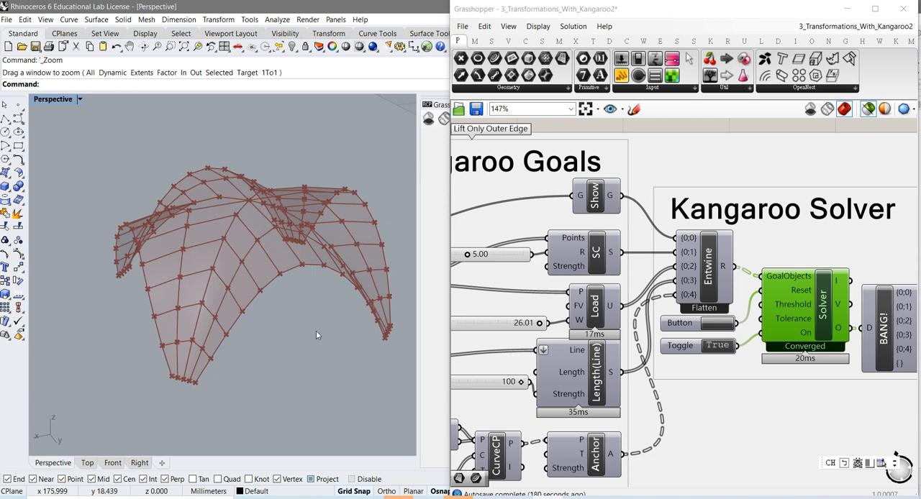
# Place an empty panel below the BANG! component and connect the Solver's O output to it
pyautogui.moveTo(777, 404); pyautogui.dragTo(628, 407, button='right')
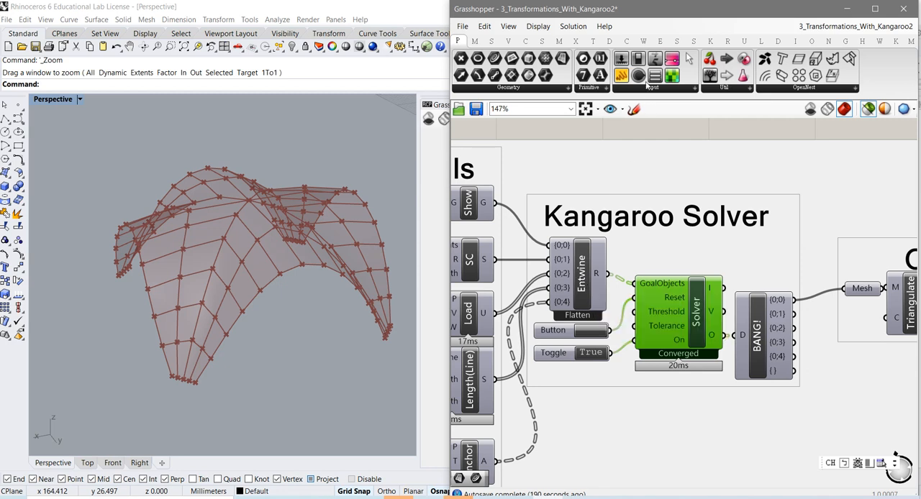
pyautogui.moveTo(795, 393); pyautogui.dragTo(839, 409)
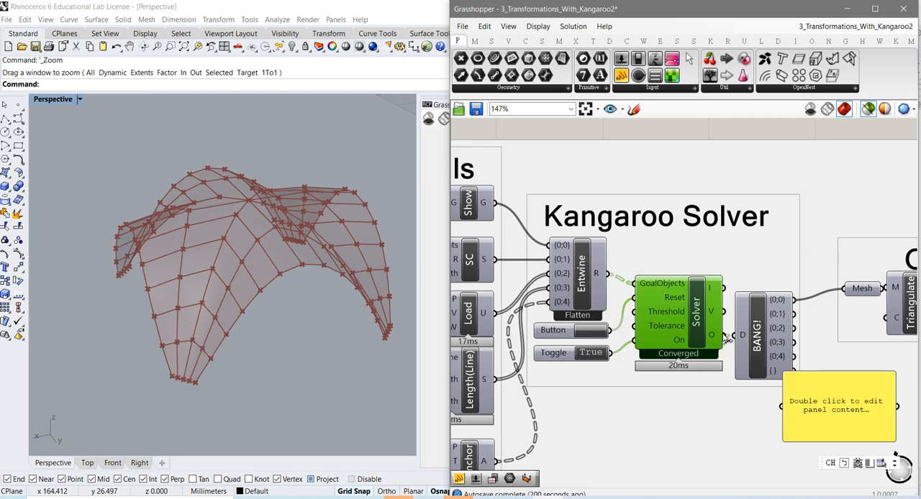
pyautogui.moveTo(724, 336); pyautogui.dragTo(780, 420)
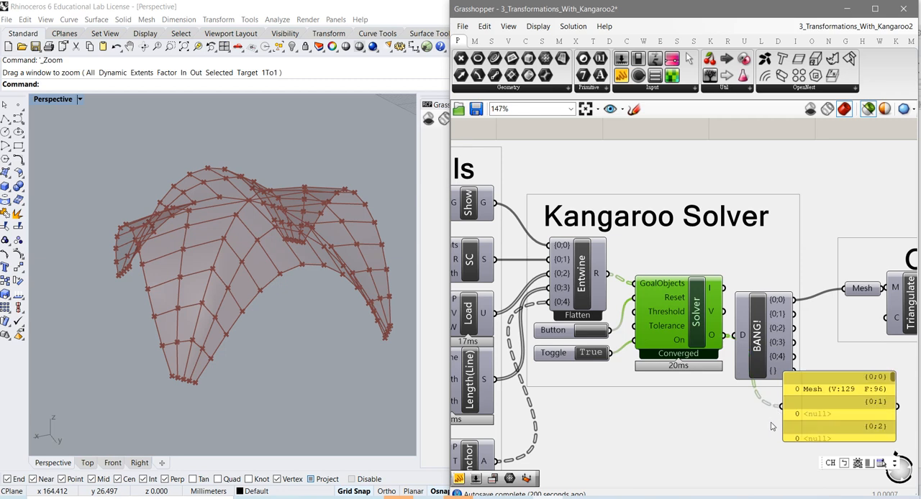
# Enlarge the output panel downward to show more entries and compare its branches with the Entwine inputs
pyautogui.moveTo(734, 408); pyautogui.dragTo(690, 366, button='right')
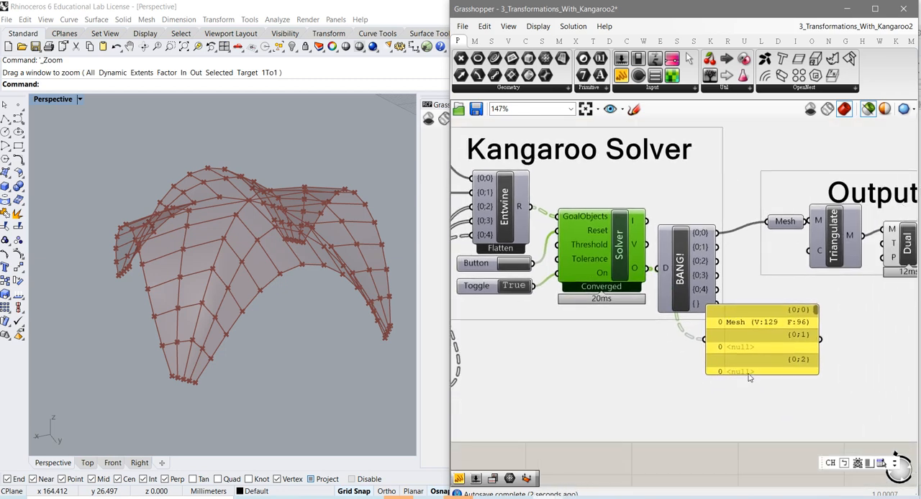
pyautogui.moveTo(749, 373); pyautogui.dragTo(768, 478)
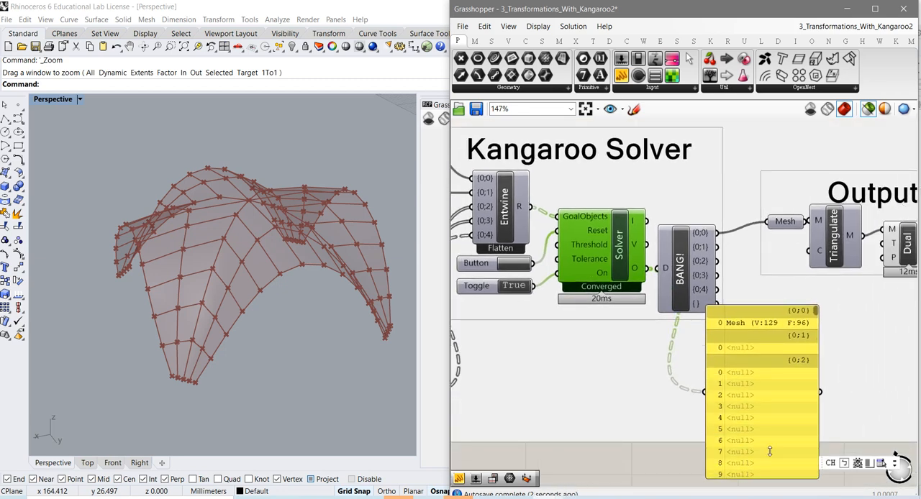
pyautogui.moveTo(815, 312)
pyautogui.mouseDown()
pyautogui.moveTo(822, 469)
pyautogui.moveTo(827, 308)
pyautogui.mouseUp()
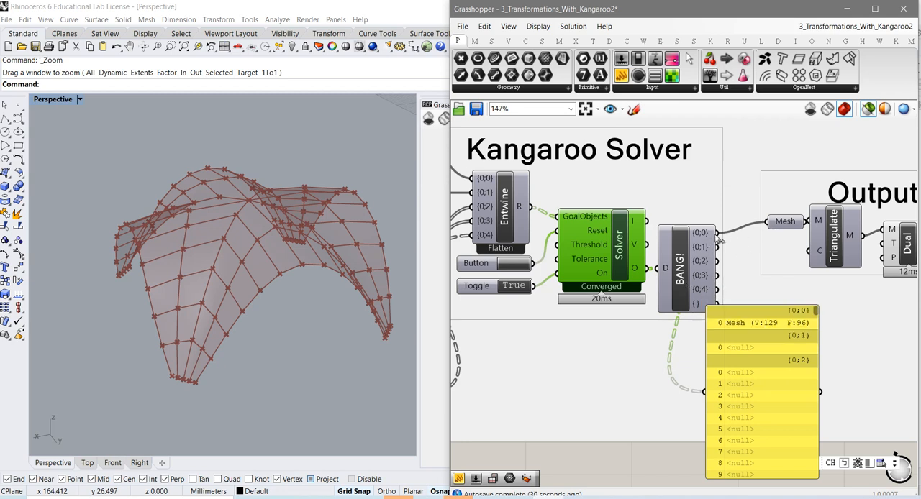
pyautogui.moveTo(636, 344); pyautogui.dragTo(761, 382, button='right')
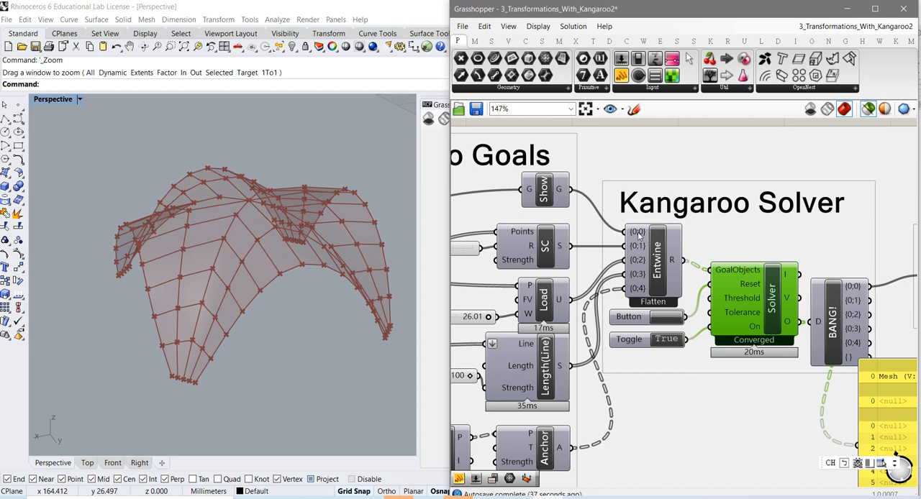
# Check the solved quad mesh in the Output group and turn on the Triangulate component's preview
pyautogui.moveTo(768, 399); pyautogui.dragTo(648, 392, button='right')
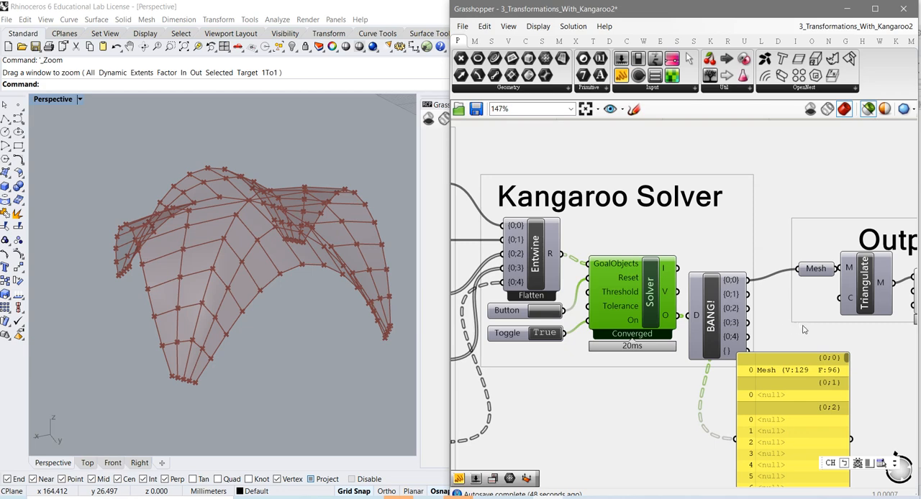
pyautogui.moveTo(806, 328); pyautogui.dragTo(746, 326, button='right')
pyautogui.click(753, 273)
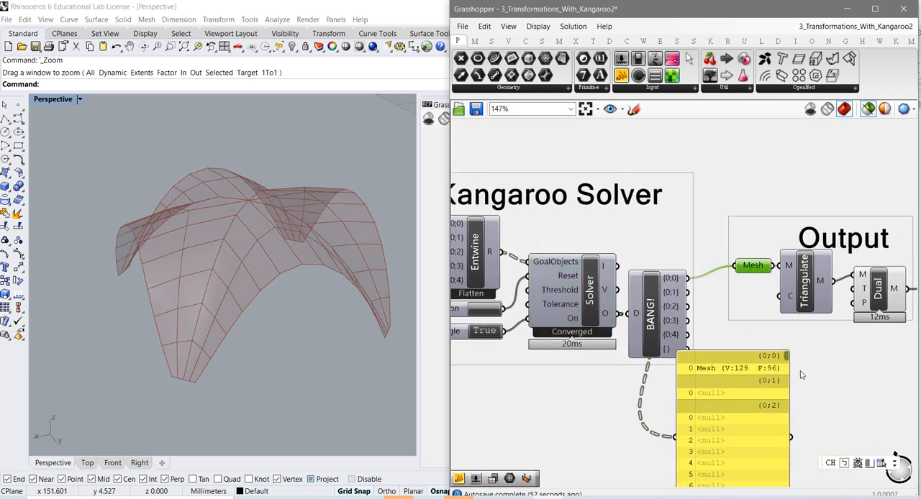
pyautogui.moveTo(802, 375); pyautogui.dragTo(719, 356, button='right')
pyautogui.click(721, 306)
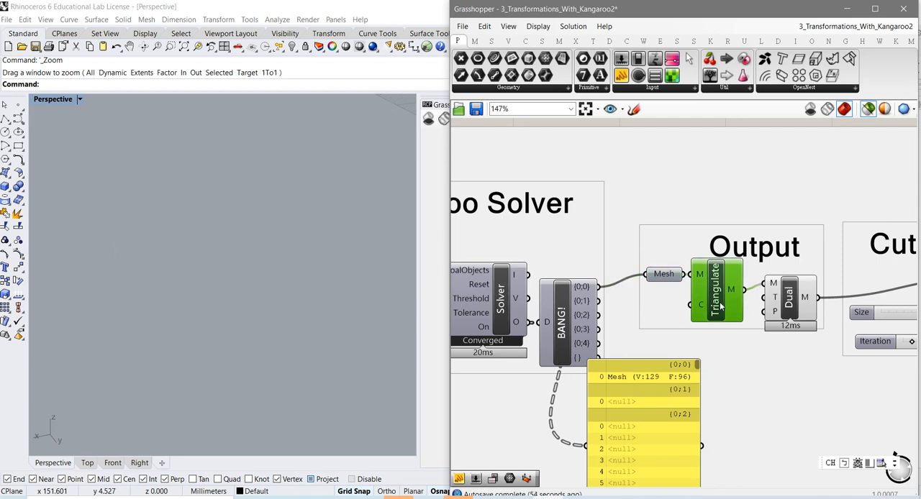
pyautogui.rightClick(721, 306)
pyautogui.click(748, 325)
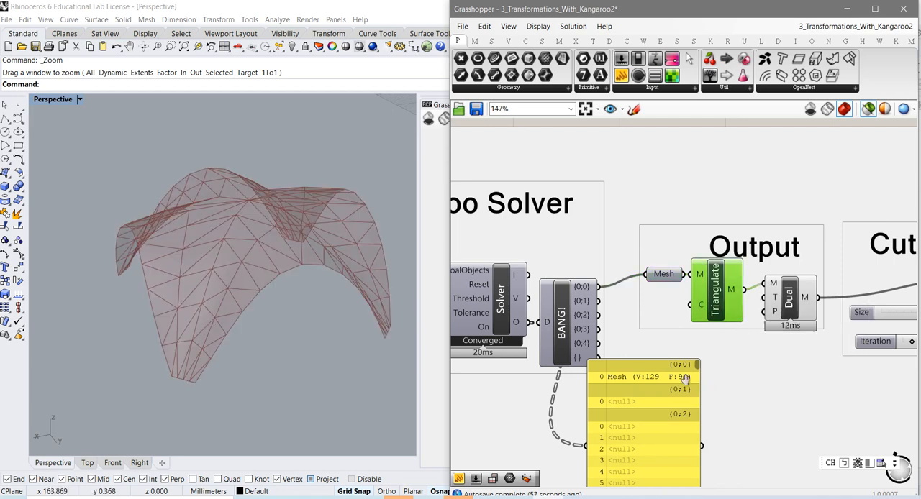
# Preview the Dual component's polygon mesh and compare it with the polylines from Split3 in the Cut Large Polygons group
pyautogui.moveTo(726, 348); pyautogui.dragTo(666, 358, button='right')
pyautogui.click(730, 315)
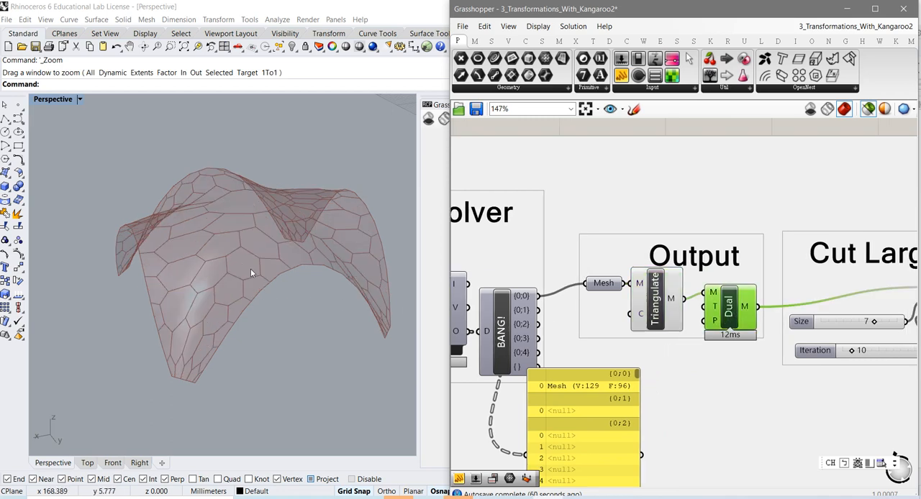
pyautogui.moveTo(720, 406); pyautogui.dragTo(656, 418, button='right')
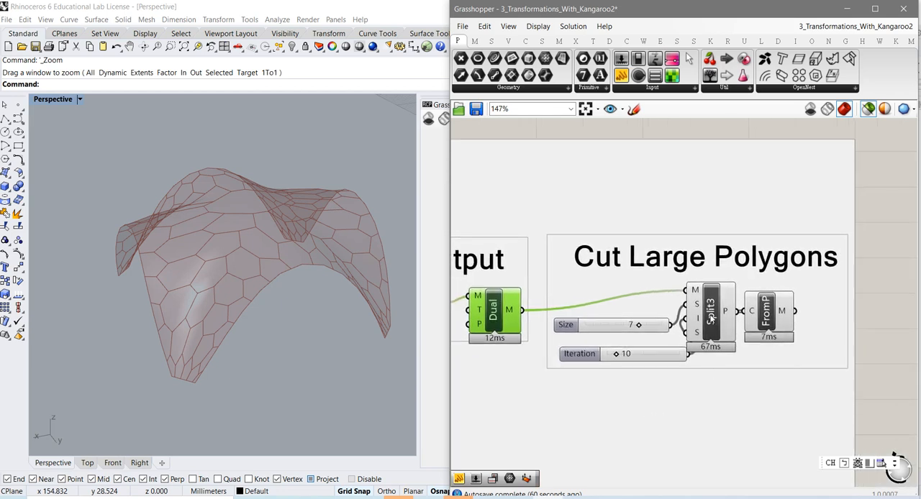
pyautogui.moveTo(711, 317)
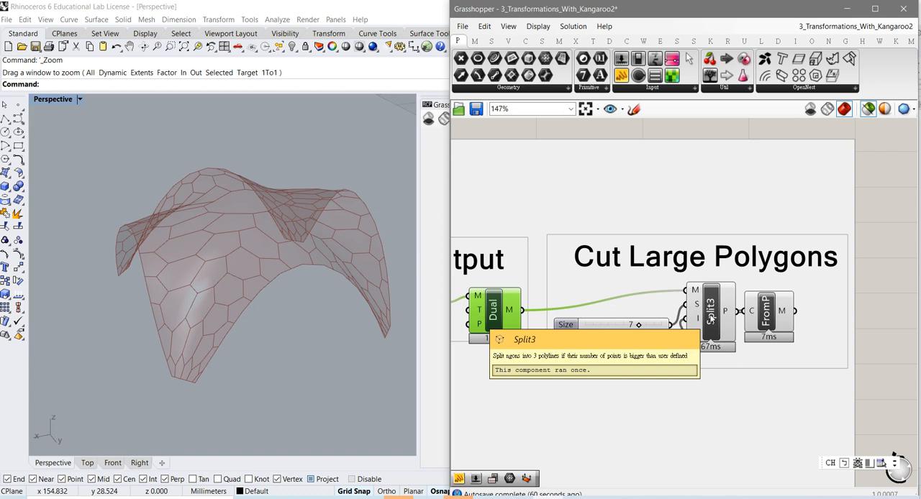
pyautogui.click(710, 317)
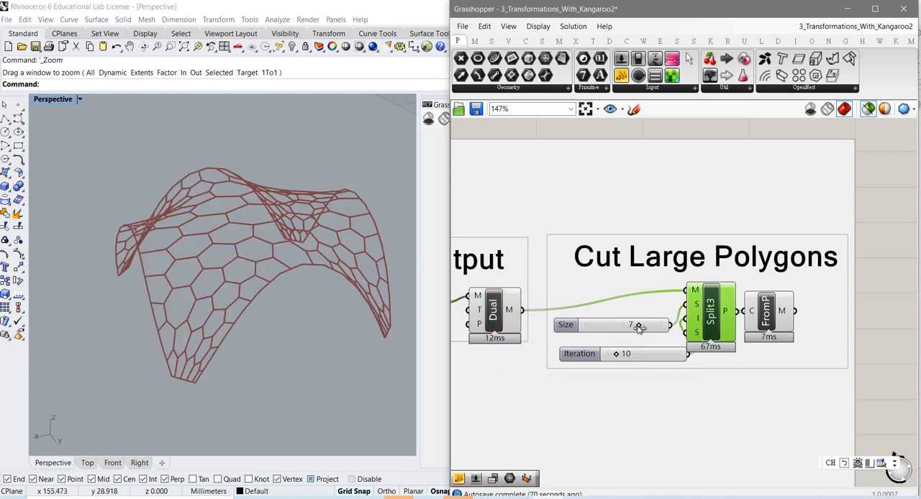
# Set Split3's Size slider to 4 and compare the cut polygons with the original Dual mesh up close
pyautogui.moveTo(638, 327); pyautogui.dragTo(617, 332)
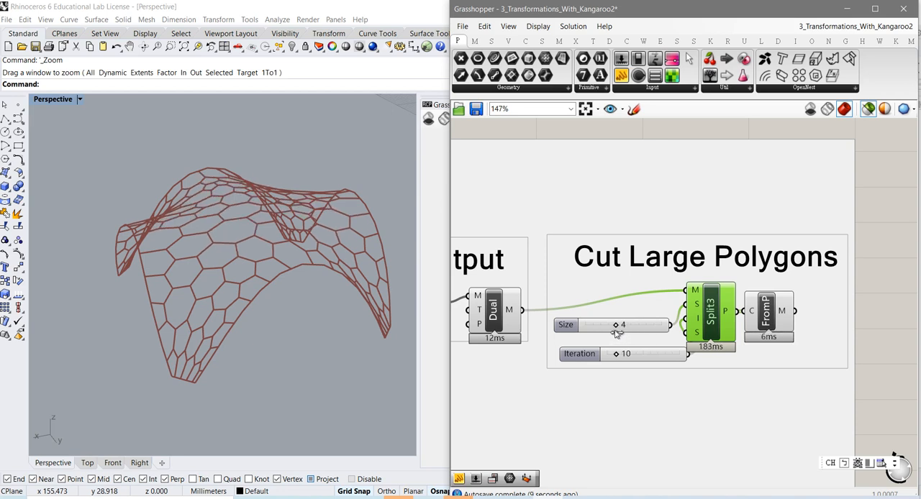
pyautogui.click(495, 319)
pyautogui.moveTo(260, 267); pyautogui.dragTo(253, 317, button='right')
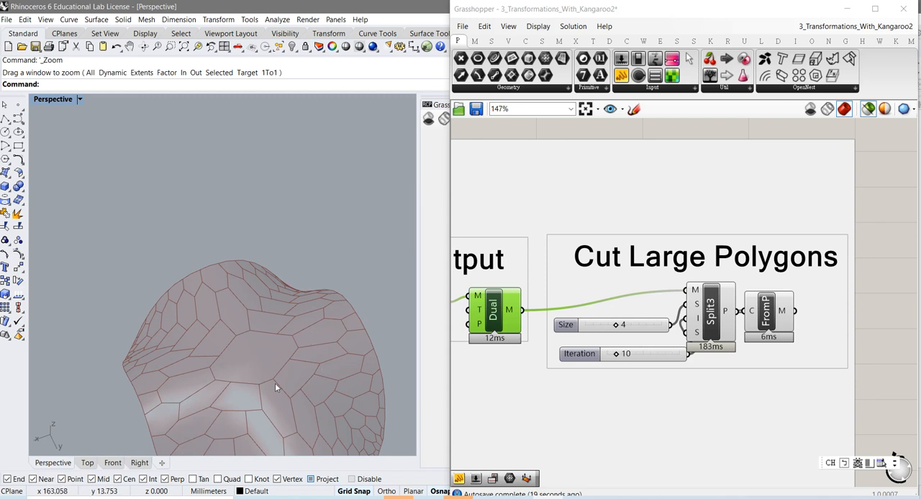
# Lower Split3's Size slider to 2 and preview the mesh rebuilt by the FromP component
pyautogui.moveTo(619, 326); pyautogui.dragTo(608, 327)
pyautogui.click(709, 324)
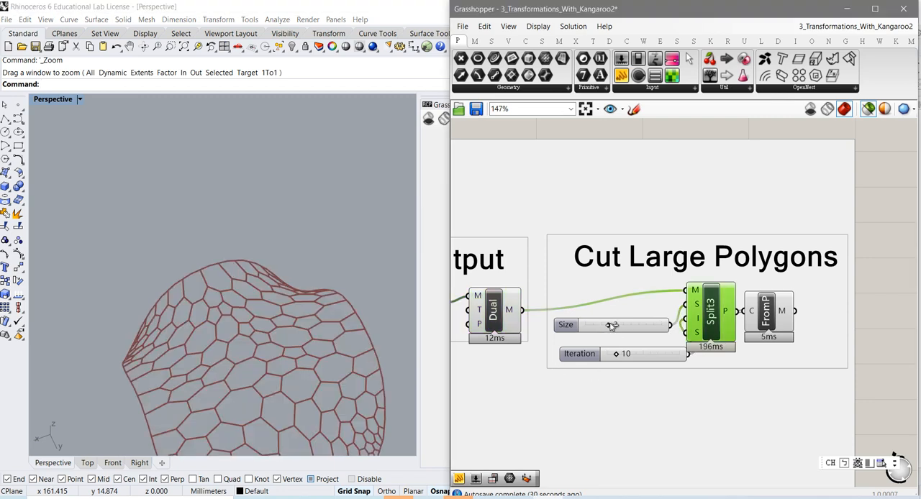
pyautogui.moveTo(609, 327)
pyautogui.mouseDown()
pyautogui.moveTo(655, 329)
pyautogui.moveTo(617, 330)
pyautogui.mouseUp()
pyautogui.moveTo(614, 329); pyautogui.dragTo(603, 328)
pyautogui.keyDown('shift'); pyautogui.moveTo(305, 408); pyautogui.dragTo(292, 325, button='right'); pyautogui.keyUp('shift')
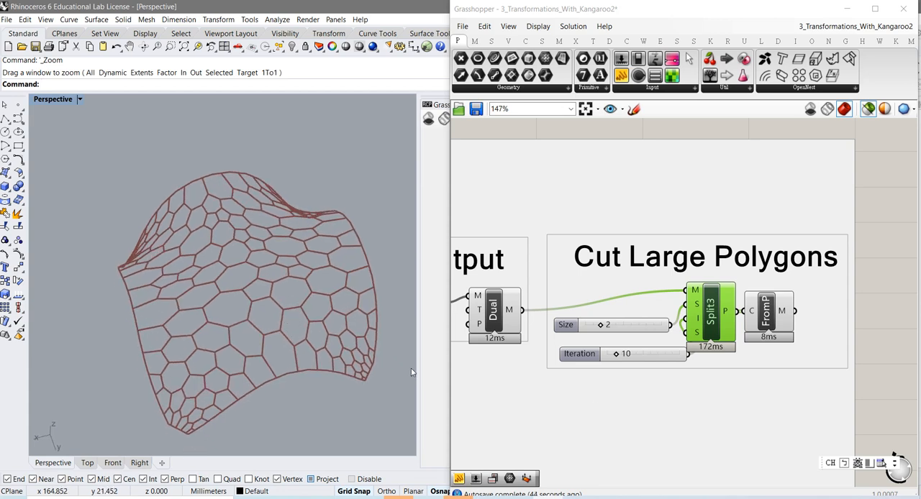
pyautogui.click(769, 320)
pyautogui.click(769, 320)
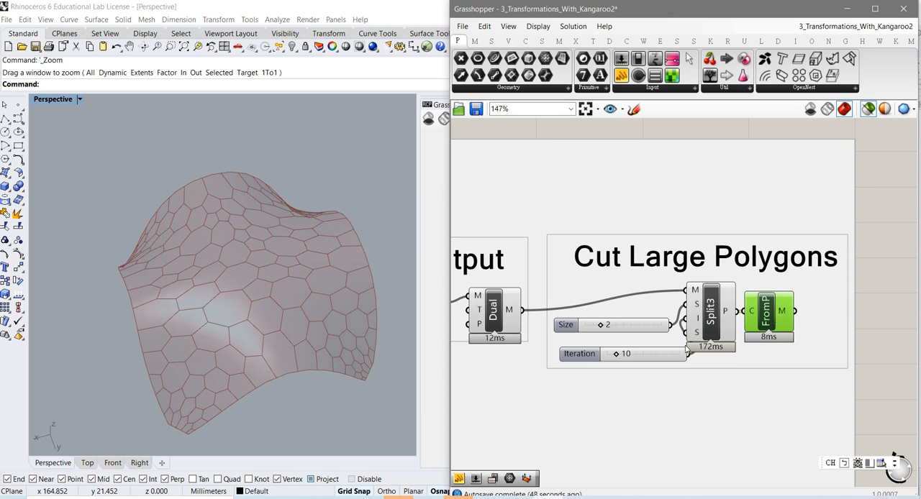
# Shift the Iteration slider clear of the Split3 component and set its value to 45
pyautogui.click(576, 357)
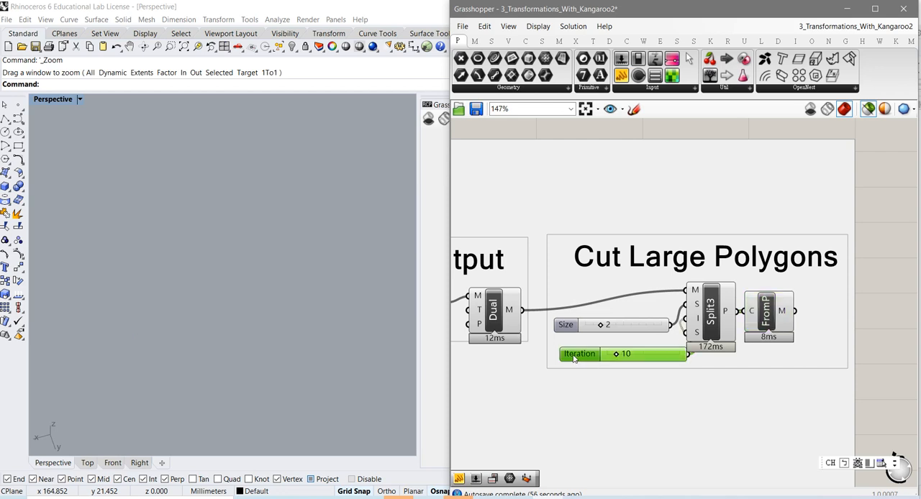
pyautogui.moveTo(574, 359); pyautogui.dragTo(553, 356)
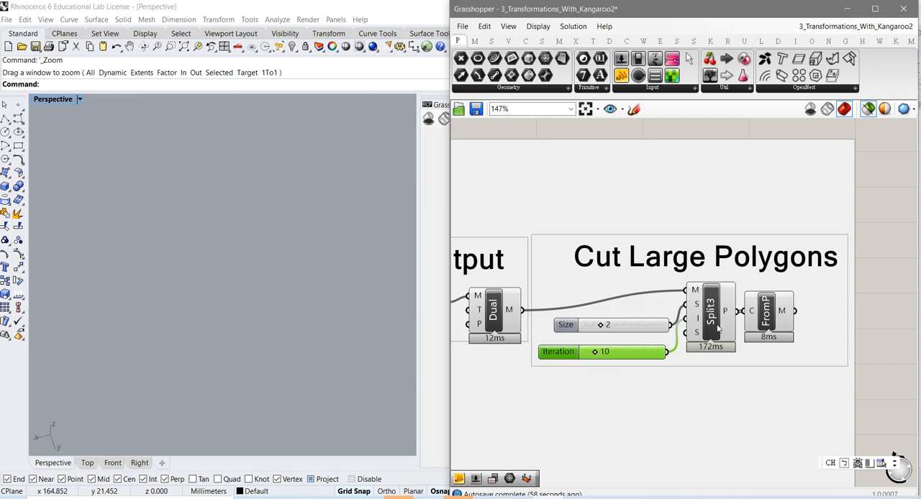
pyautogui.click(718, 329)
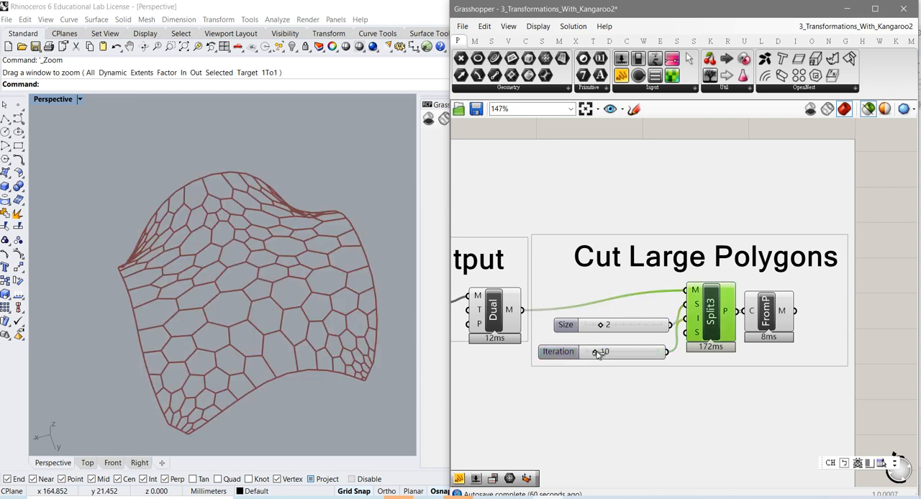
pyautogui.moveTo(596, 353); pyautogui.dragTo(625, 359)
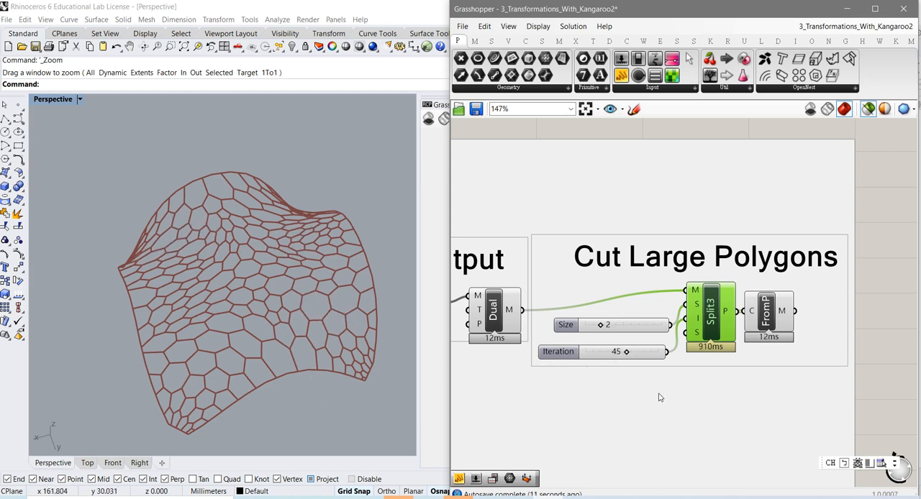
# Examine the subdivided Split3 polygons from several angles and preview the resulting FromP mesh
pyautogui.moveTo(280, 402)
pyautogui.mouseDown(button='right')
pyautogui.moveTo(278, 385)
pyautogui.moveTo(272, 392)
pyautogui.mouseUp(button='right')
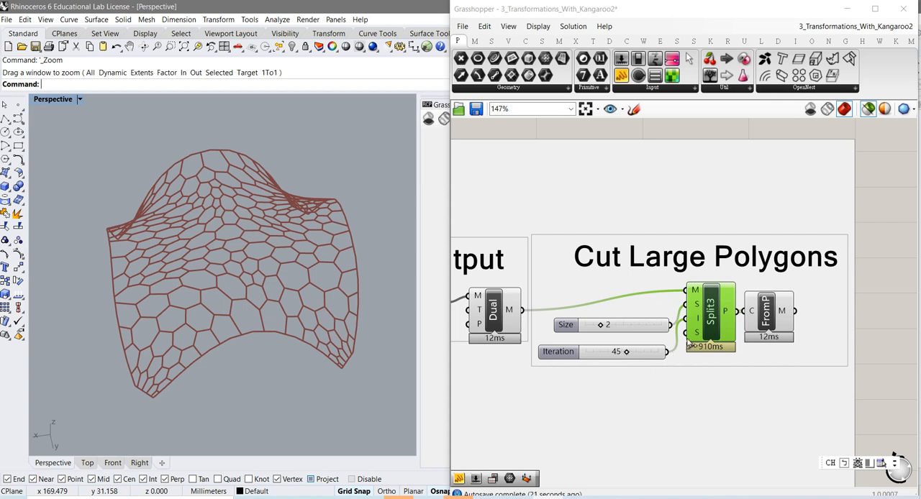
pyautogui.moveTo(696, 338)
pyautogui.moveTo(239, 312)
pyautogui.mouseDown(button='right')
pyautogui.moveTo(244, 328)
pyautogui.moveTo(252, 305)
pyautogui.mouseUp(button='right')
pyautogui.moveTo(275, 264); pyautogui.dragTo(263, 276, button='right')
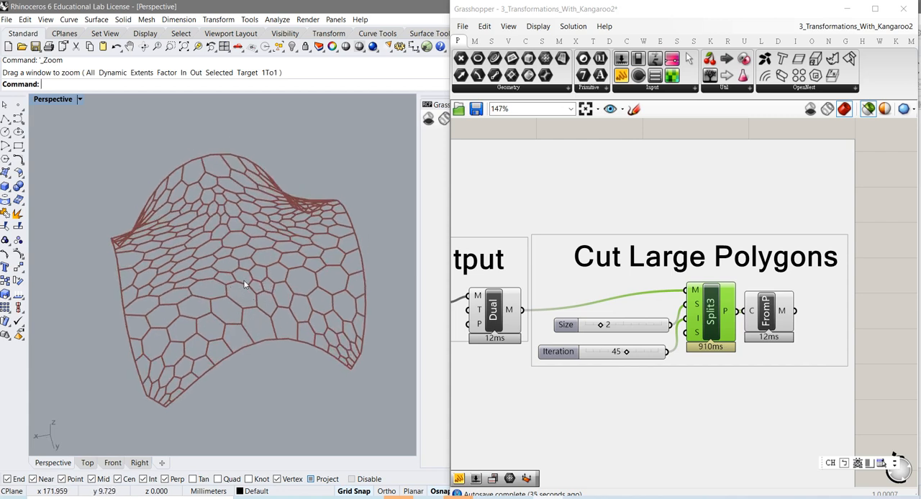
pyautogui.moveTo(260, 306)
pyautogui.mouseDown(button='right')
pyautogui.moveTo(265, 339)
pyautogui.moveTo(262, 310)
pyautogui.mouseUp(button='right')
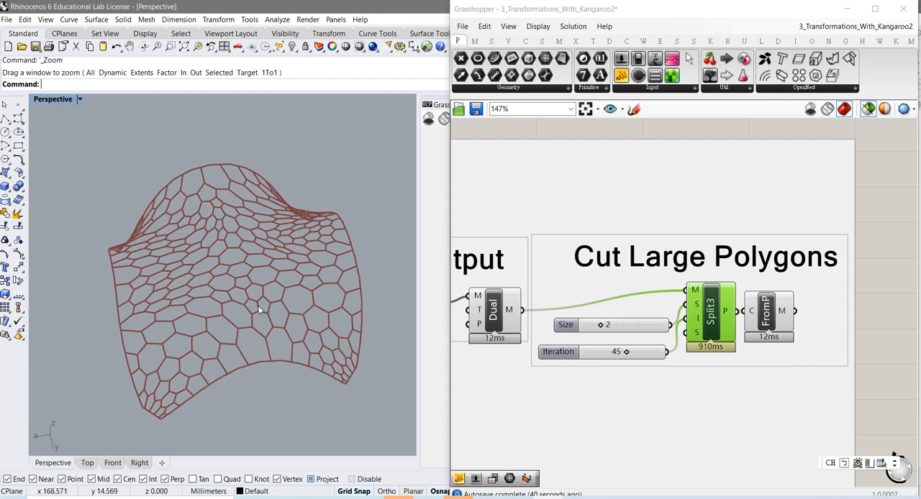
pyautogui.click(767, 321)
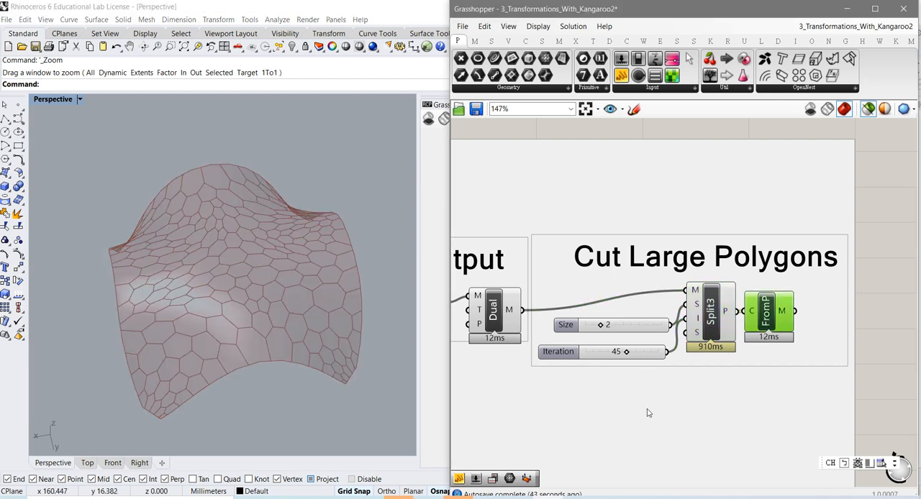
# Review the complete definition on the canvas, from the input geometry and Kangaroo Goals through to Cut Large Polygons
pyautogui.scroll(-1, 646, 414)
pyautogui.moveTo(636, 403); pyautogui.dragTo(775, 313, button='right')
pyautogui.moveTo(686, 389); pyautogui.dragTo(859, 386, button='right')
pyautogui.scroll(-3, 639, 401)
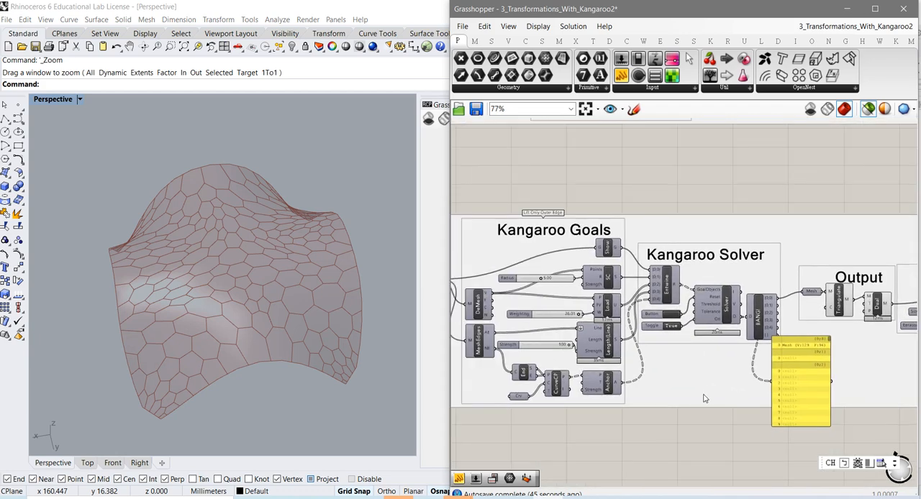
pyautogui.scroll(-1, 634, 422)
pyautogui.moveTo(634, 422)
pyautogui.mouseDown(button='right')
pyautogui.moveTo(794, 437)
pyautogui.moveTo(774, 423)
pyautogui.moveTo(641, 410)
pyautogui.mouseUp(button='right')
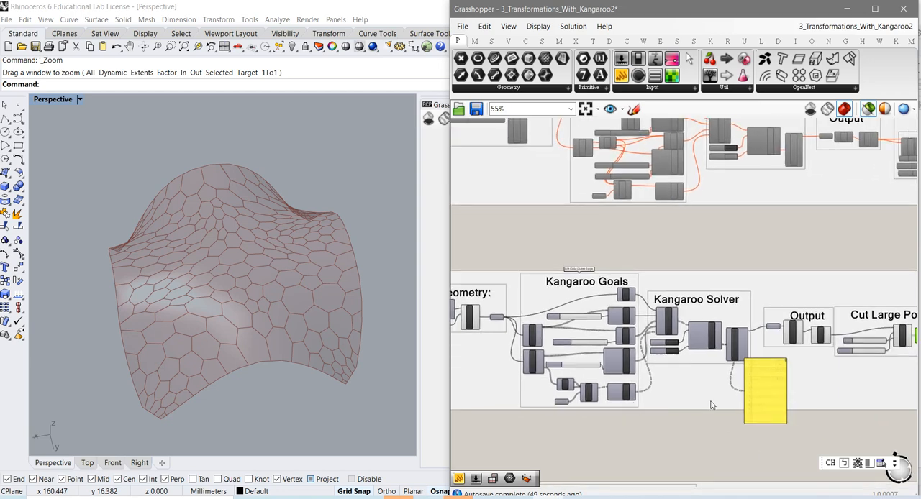
pyautogui.moveTo(827, 399); pyautogui.dragTo(720, 398, button='right')
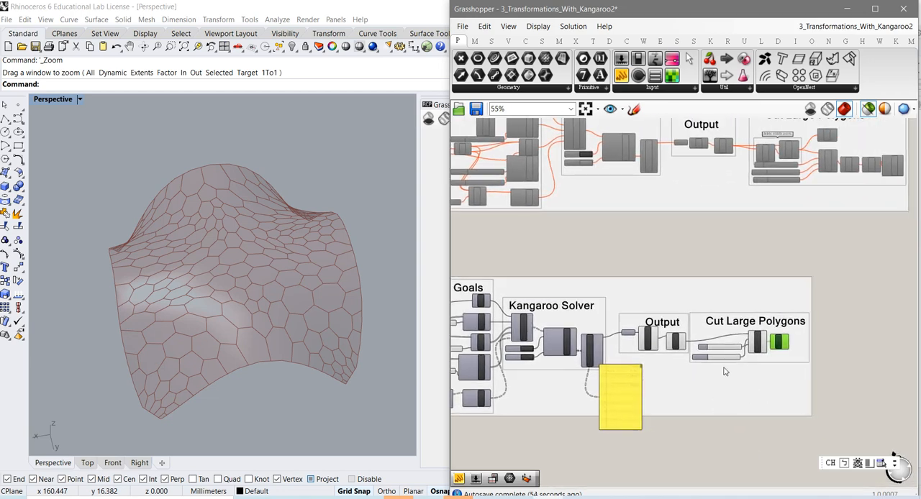
pyautogui.scroll(2, 726, 367)
pyautogui.scroll(1, 725, 366)
# Examine the final polygonal shell mesh up close around its open arch edge and as a whole from different angles
pyautogui.moveTo(274, 325); pyautogui.dragTo(254, 319, button='right')
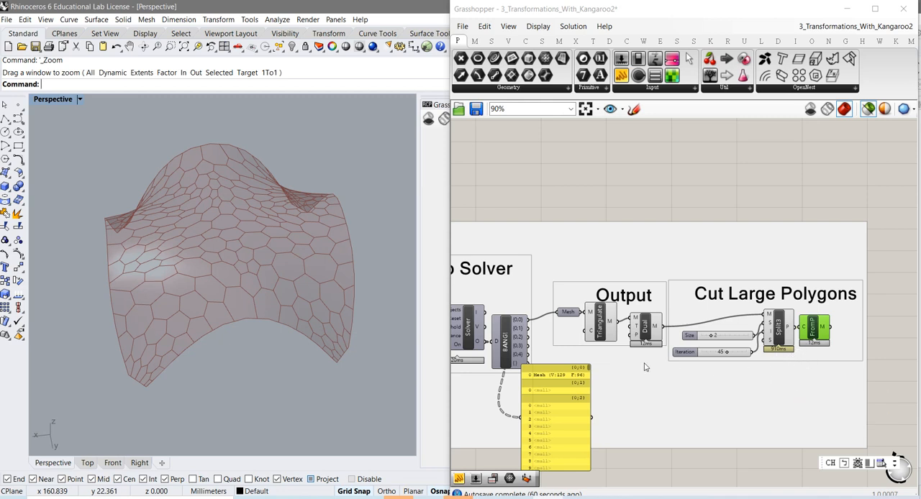
pyautogui.scroll(2, 249, 312)
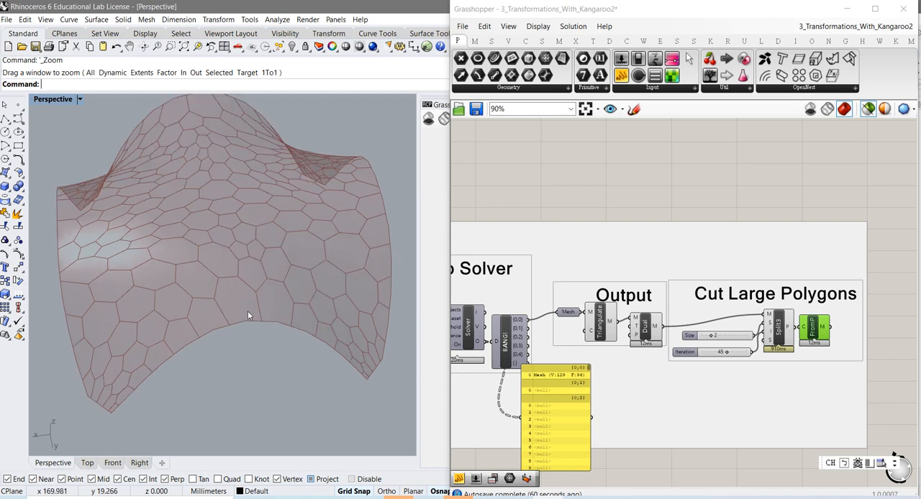
pyautogui.moveTo(257, 305)
pyautogui.mouseDown(button='right')
pyautogui.moveTo(261, 288)
pyautogui.moveTo(244, 269)
pyautogui.moveTo(263, 274)
pyautogui.moveTo(234, 305)
pyautogui.moveTo(260, 305)
pyautogui.mouseUp(button='right')
pyautogui.scroll(-5, 258, 283)
pyautogui.scroll(3, 233, 301)
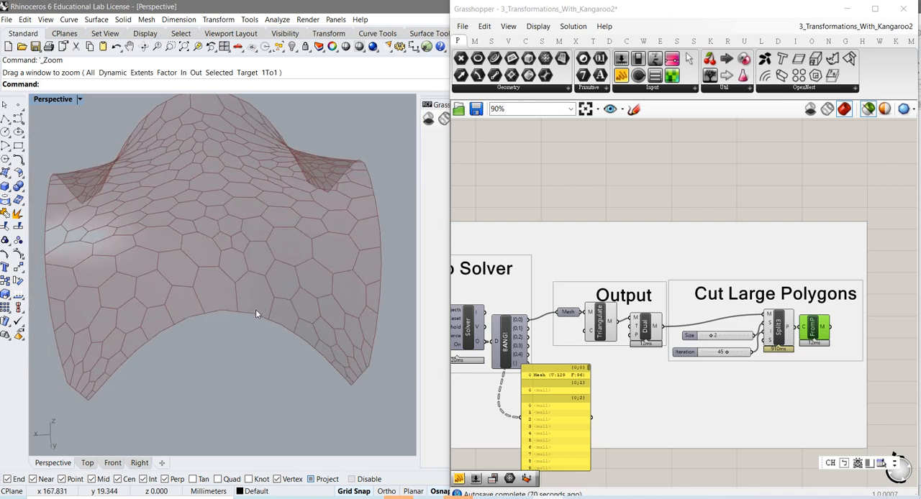
pyautogui.scroll(3, 255, 310)
pyautogui.scroll(-8, 252, 321)
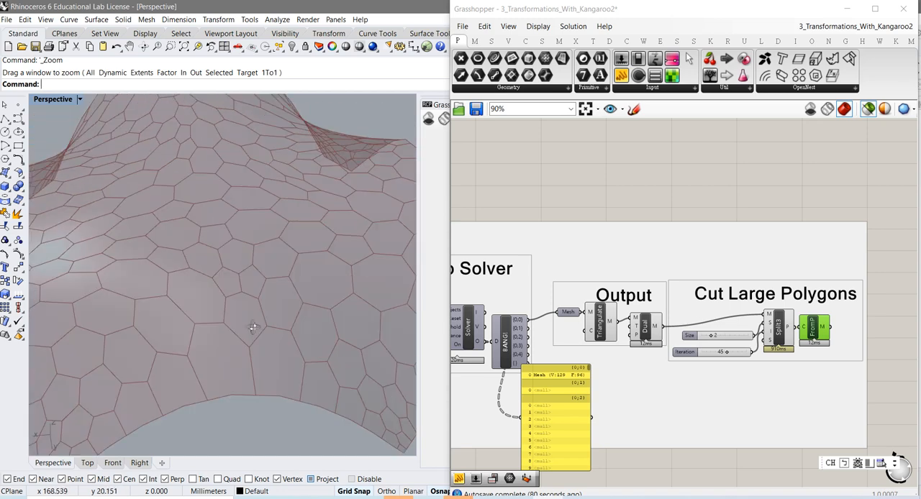
pyautogui.moveTo(253, 320); pyautogui.dragTo(253, 322, button='right')
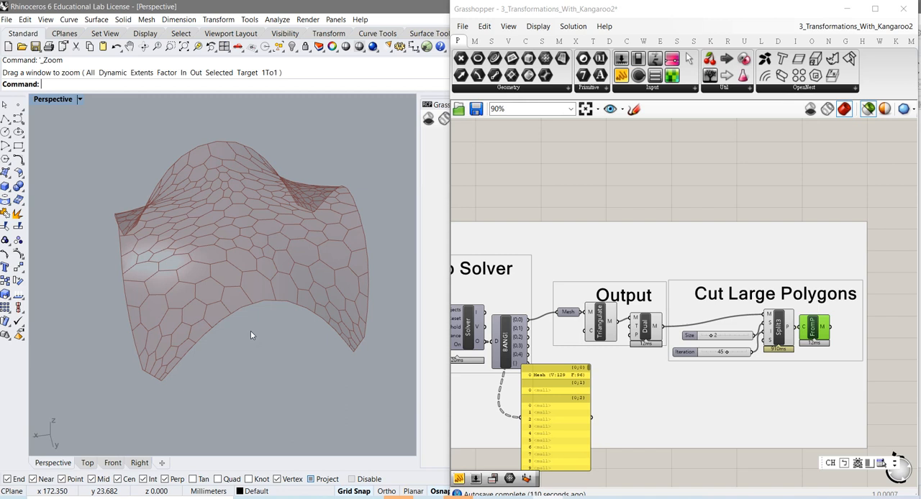
pyautogui.moveTo(220, 391); pyautogui.dragTo(232, 352, button='right')
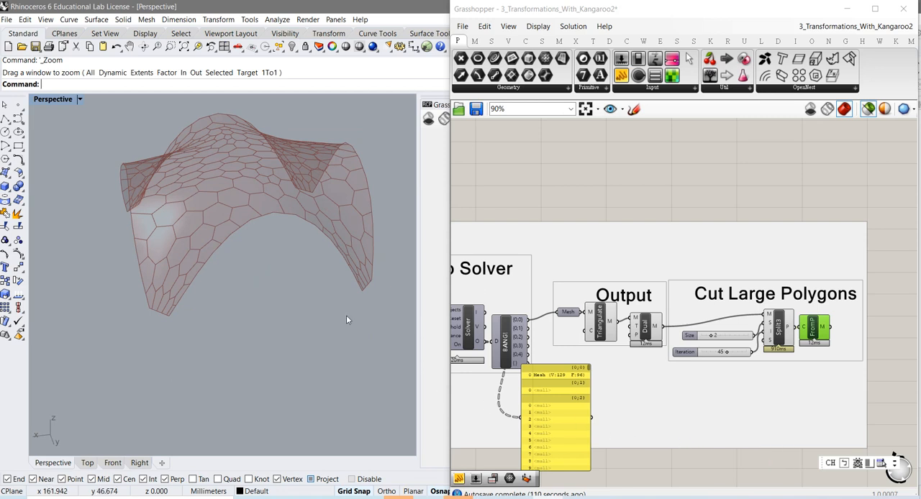
pyautogui.moveTo(290, 287); pyautogui.dragTo(274, 300, button='right')
pyautogui.moveTo(210, 308); pyautogui.dragTo(220, 290, button='right')
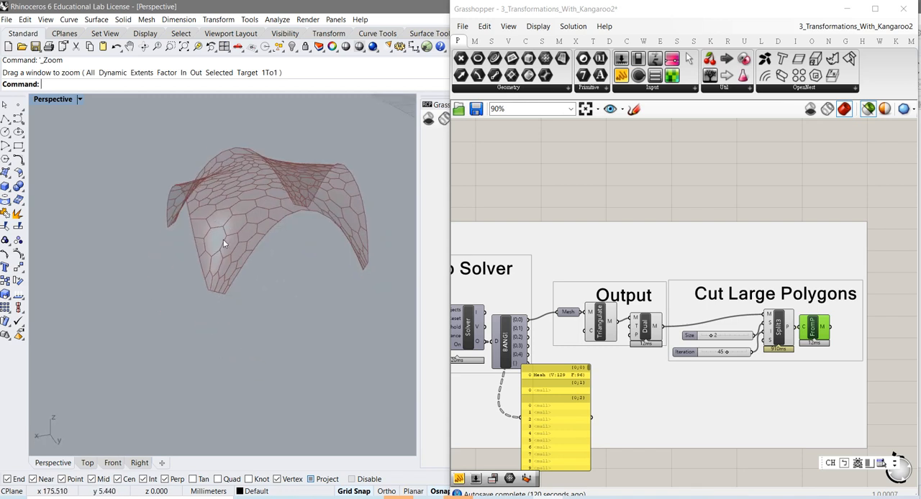
pyautogui.moveTo(267, 232); pyautogui.dragTo(246, 300, button='right')
pyautogui.scroll(-5, 247, 298)
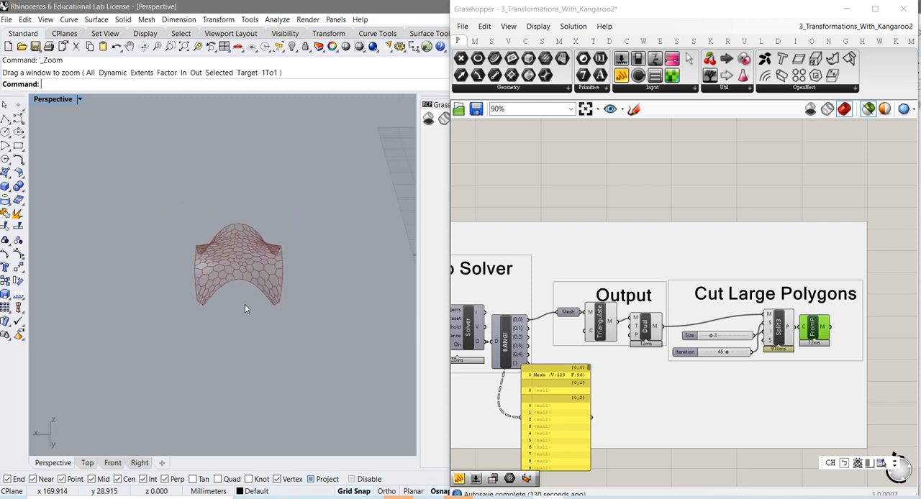
pyautogui.moveTo(239, 318); pyautogui.dragTo(237, 295, button='right')
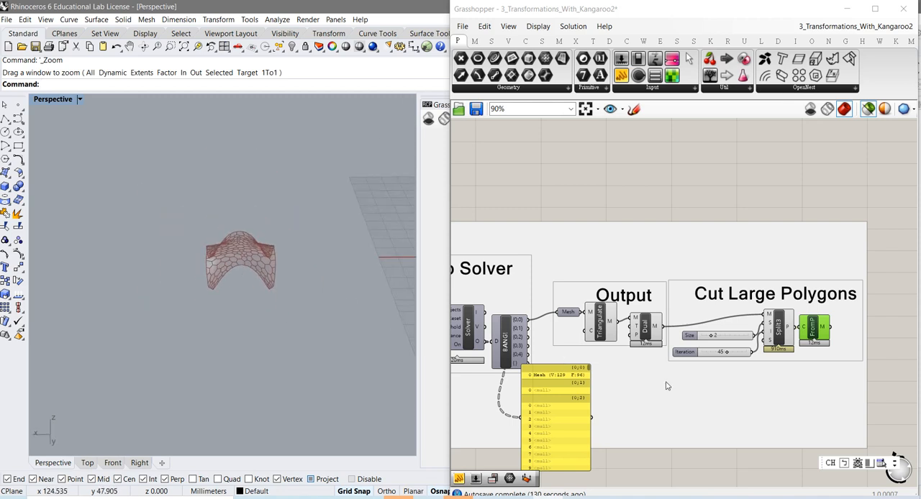